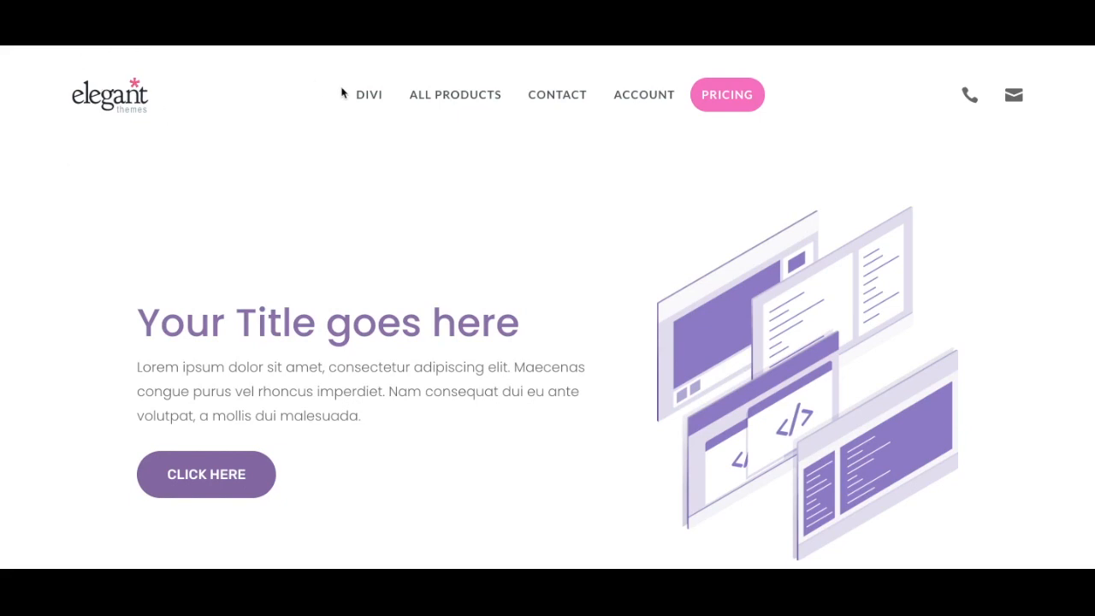
Preview the dropdown submenus of the finished header menu for All Products, Contact and Divi
mouse_move(447, 99)
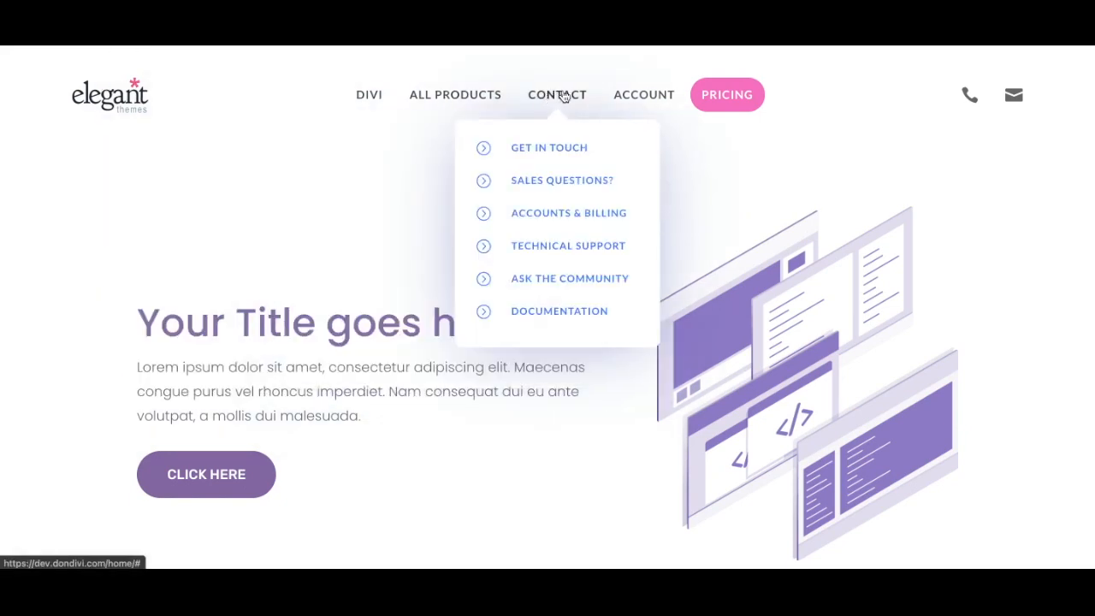
mouse_move(560, 103)
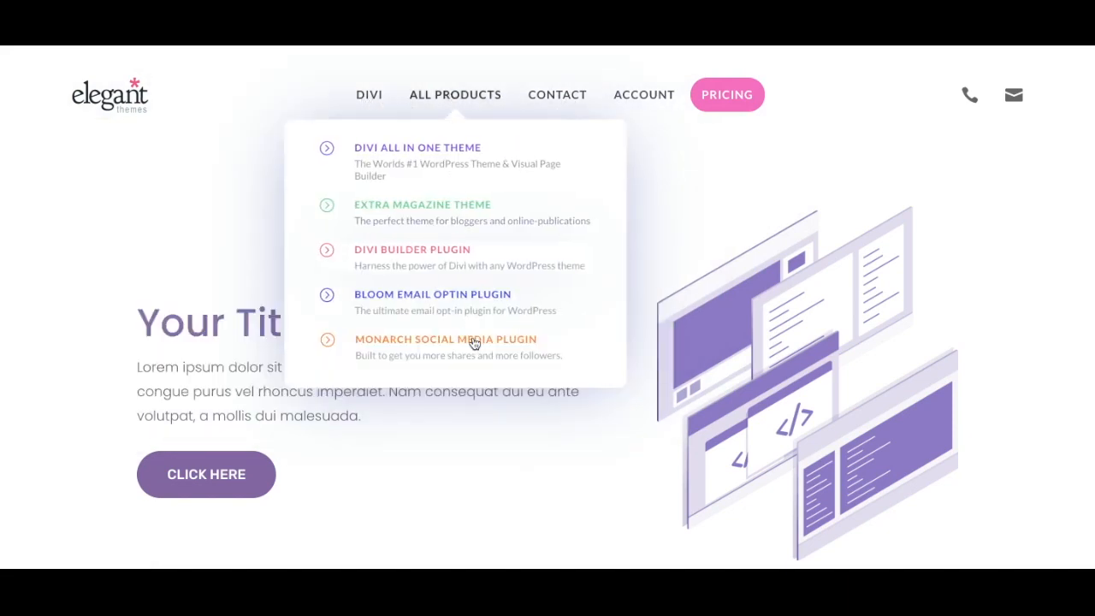
mouse_move(371, 98)
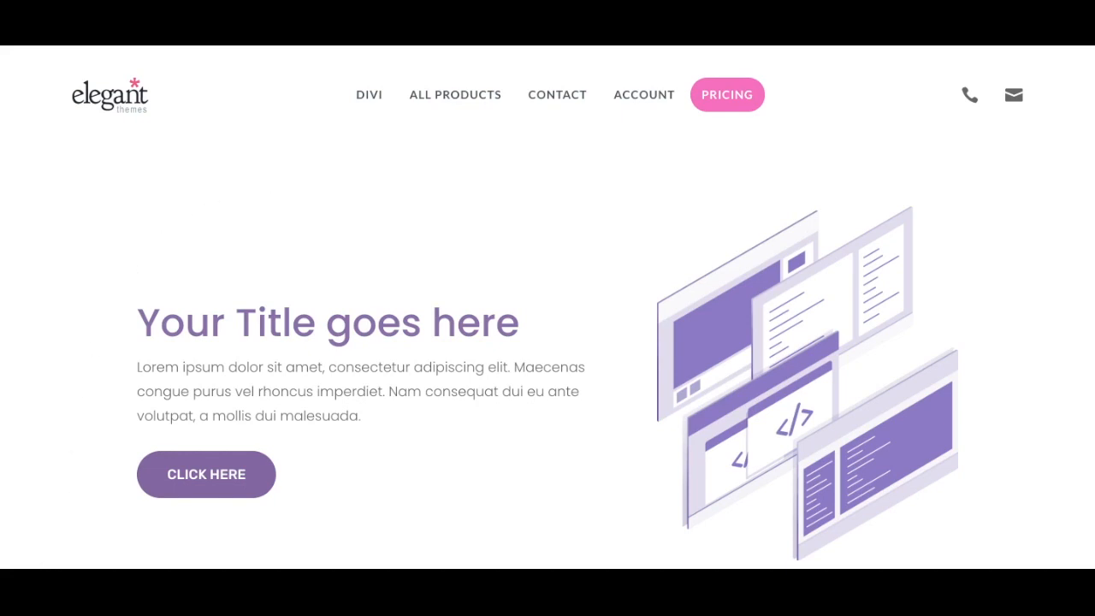
Check the finished header menu in the iPhone 6/7/8 mobile view, expanding and collapsing the Divi, All Products and Contact submenus
key(super+shift+m)
click(500, 187)
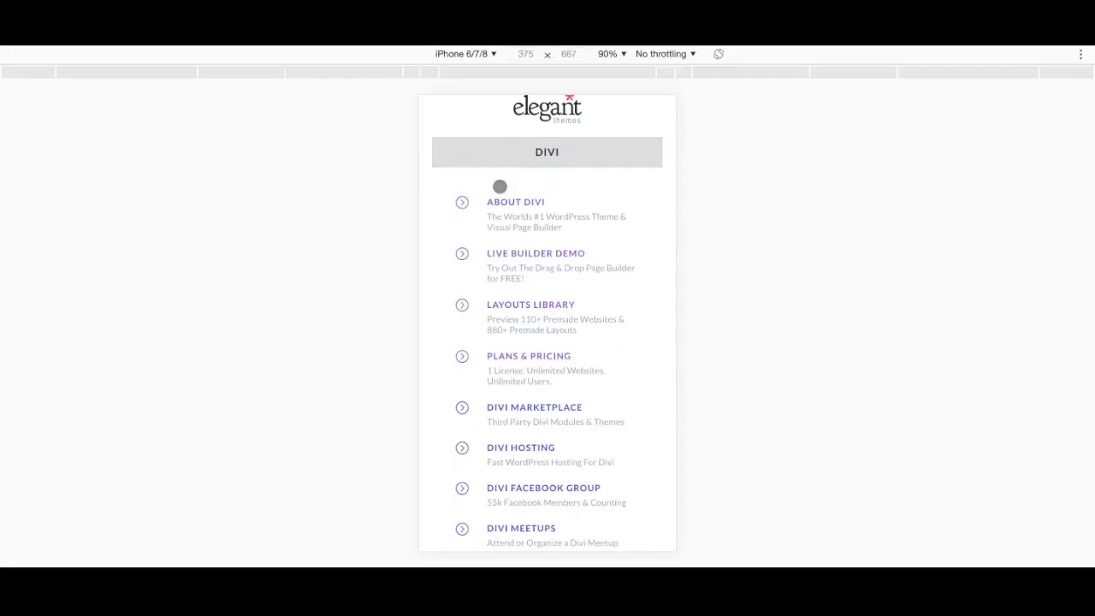
scroll(500, 187, down, 1)
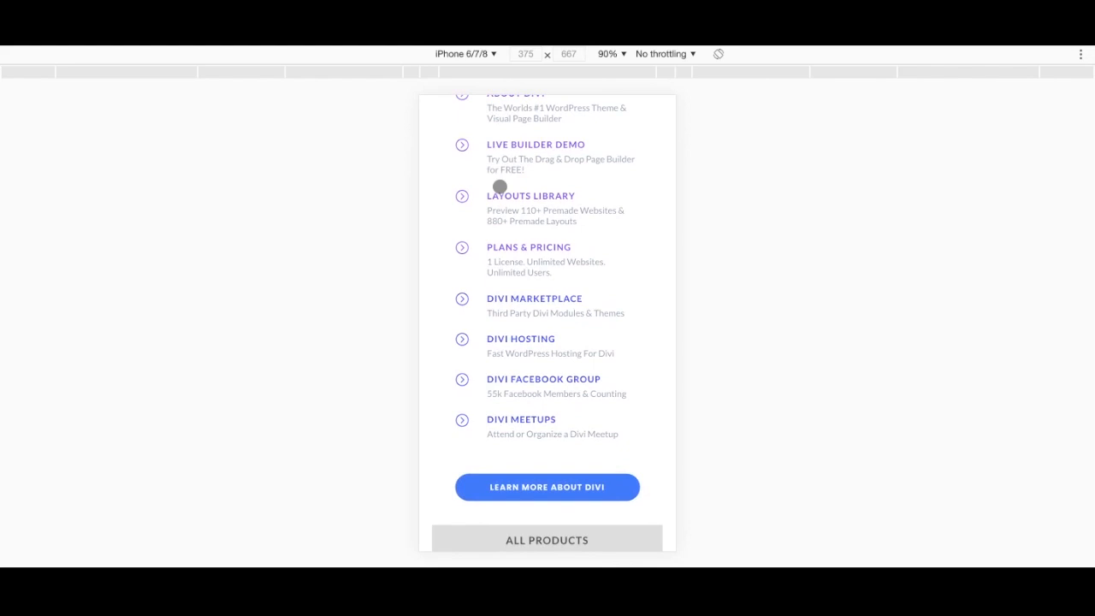
scroll(500, 186, up, 2)
click(499, 183)
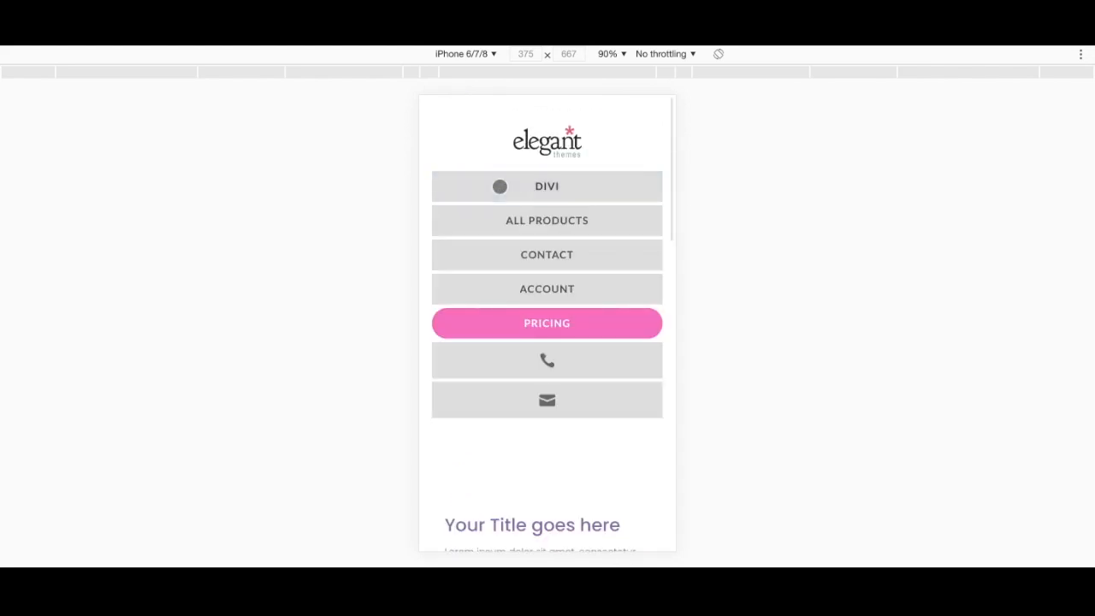
click(470, 221)
click(480, 222)
click(480, 265)
click(479, 265)
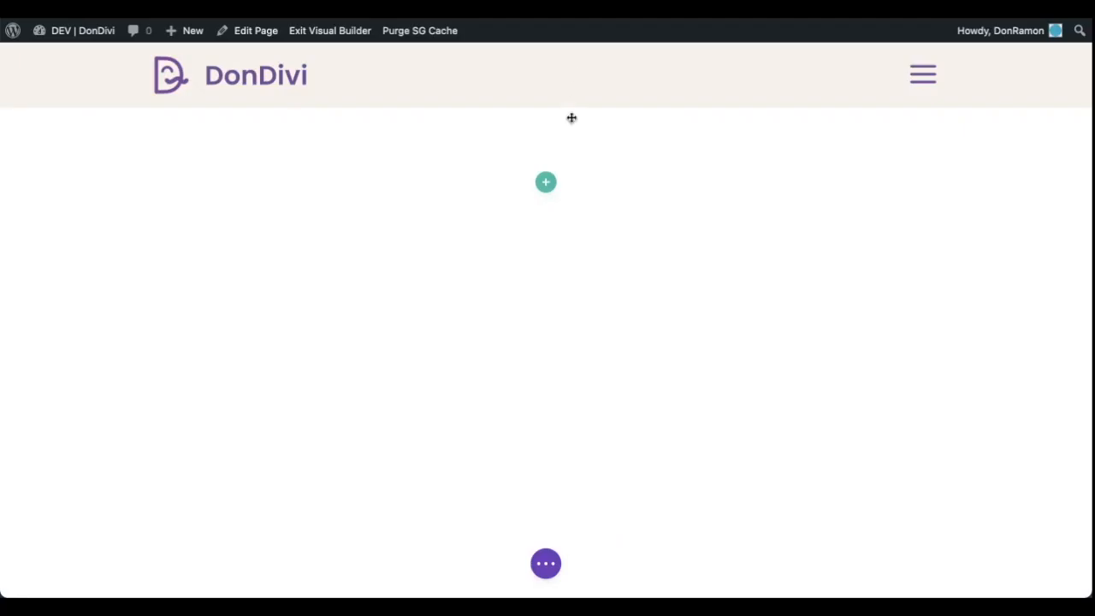
Add a row to the empty section and insert a DiviMenus module, searching the modules for "divim"
click(547, 184)
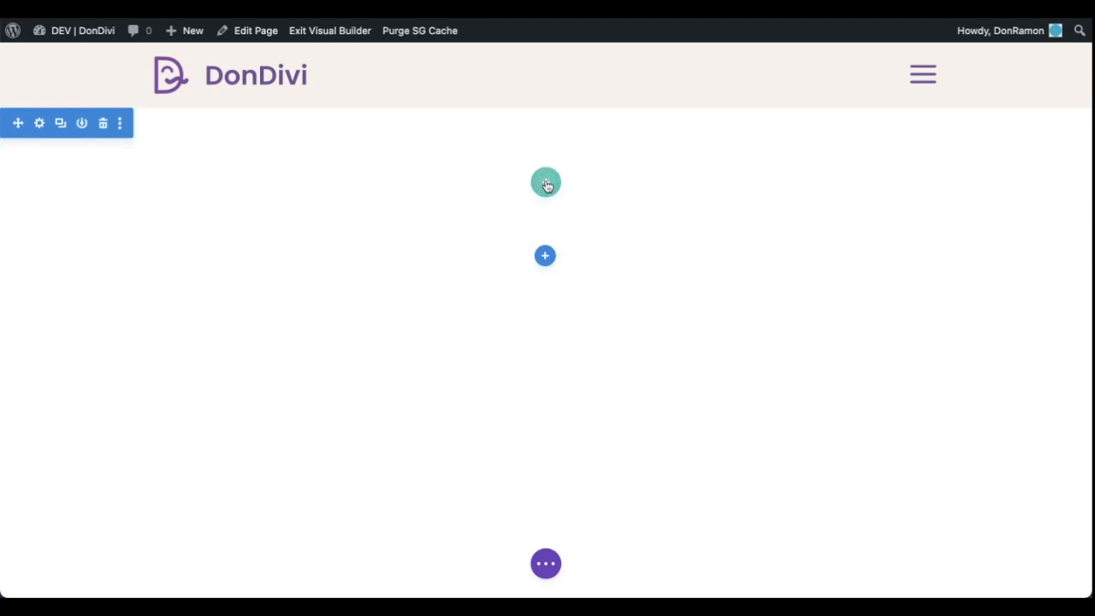
click(451, 308)
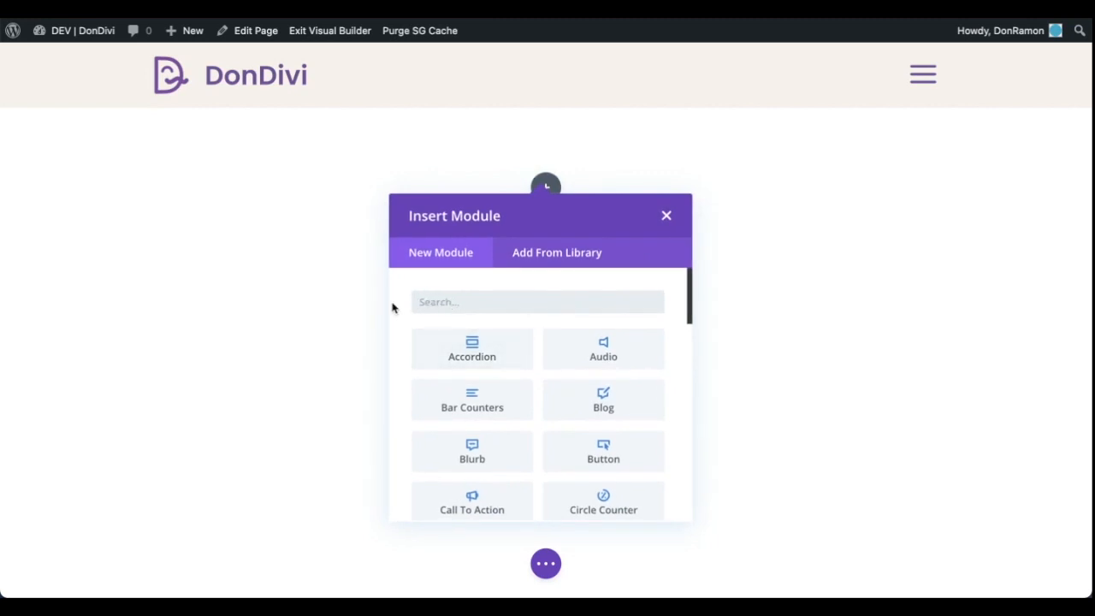
text(divim)
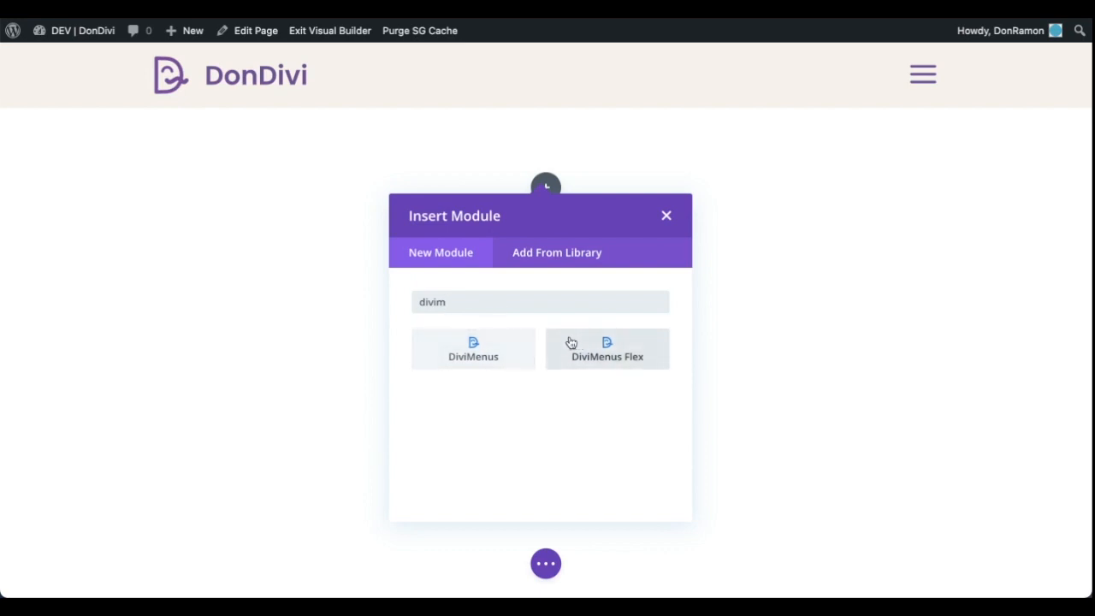
click(517, 345)
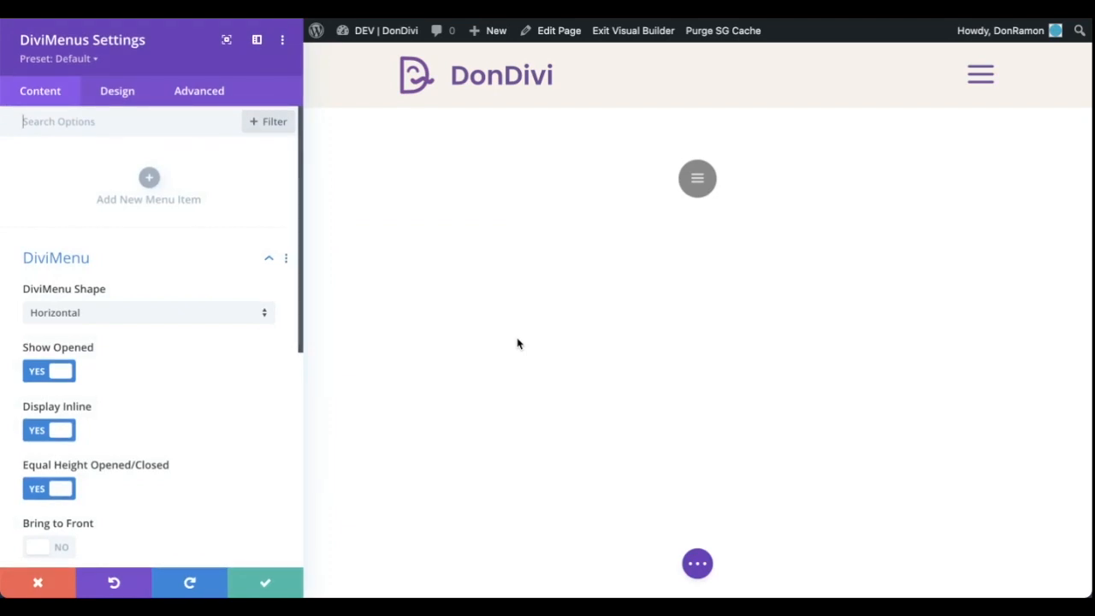
Add a menu item to the DiviMenus module and duplicate it until there are six items
click(149, 179)
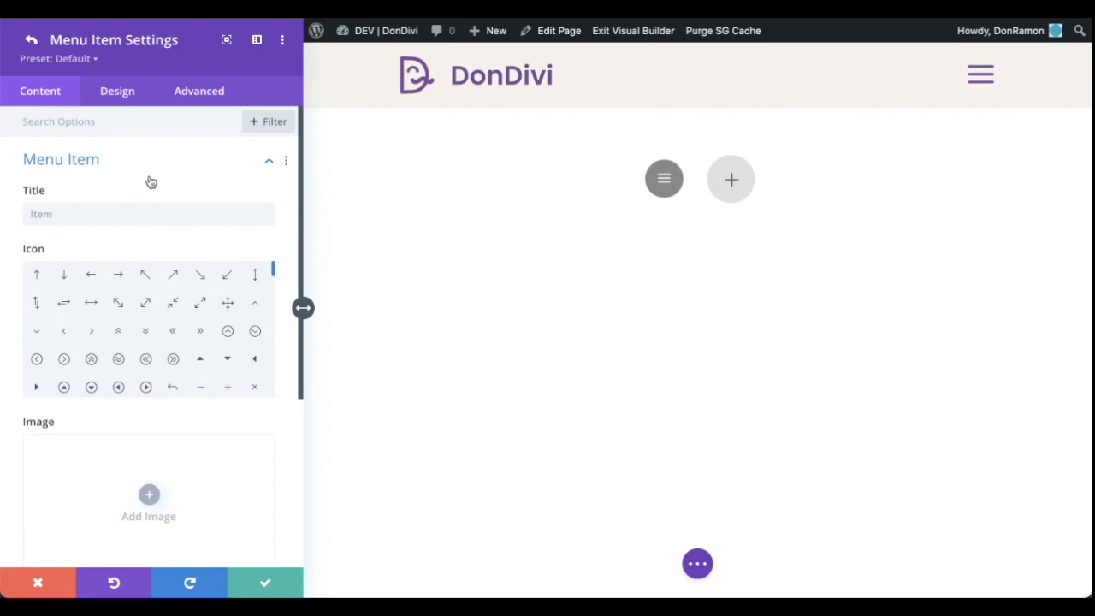
click(31, 39)
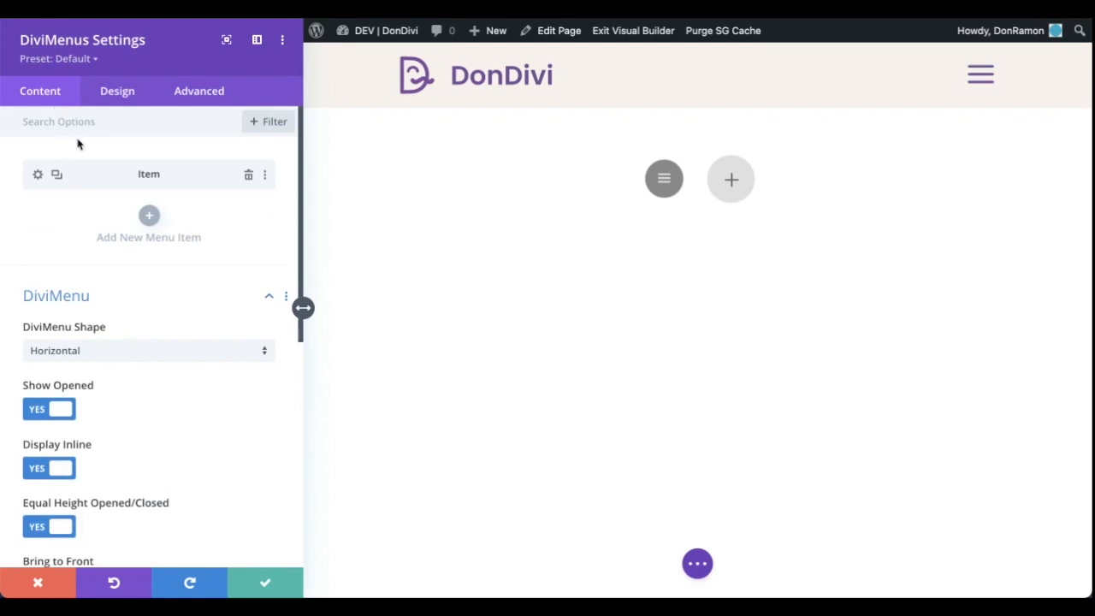
click(57, 176)
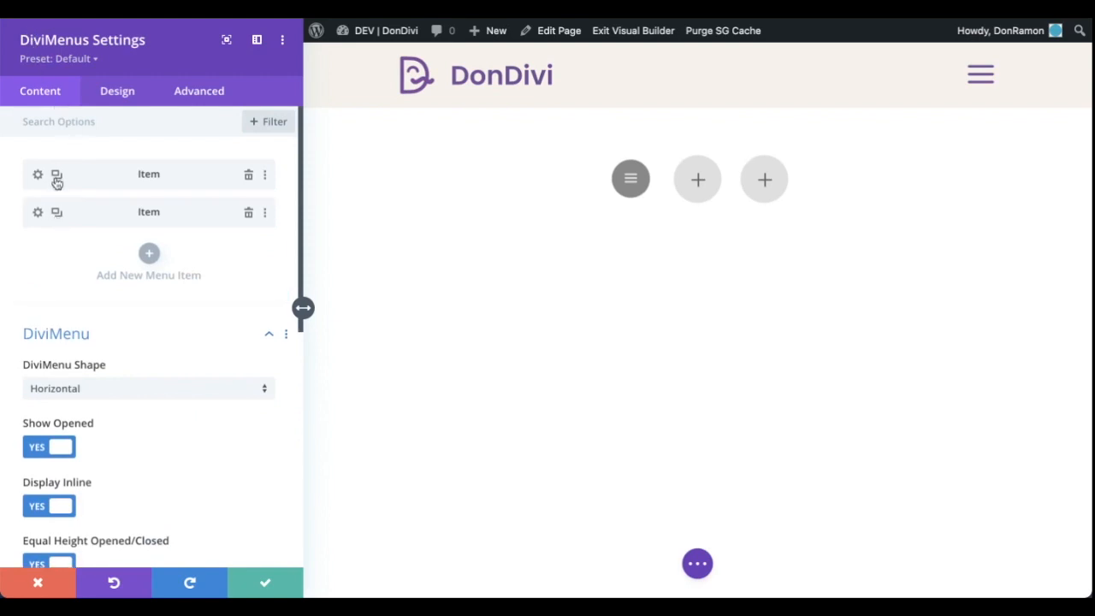
click(57, 176)
click(57, 176)
click(56, 176)
click(56, 176)
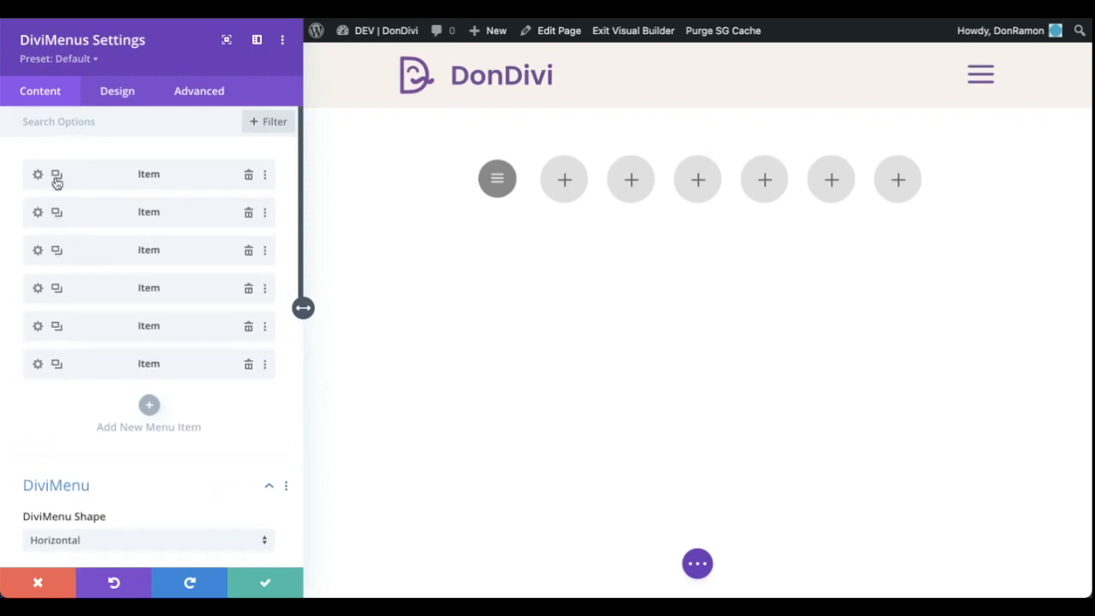
Test hiding and showing the menu items with the menu button in the page preview
click(490, 182)
click(490, 182)
click(490, 182)
click(490, 182)
Try the Circular and Vertical DiviMenu shapes, returning the shape to Horizontal
scroll(291, 253, down, 5)
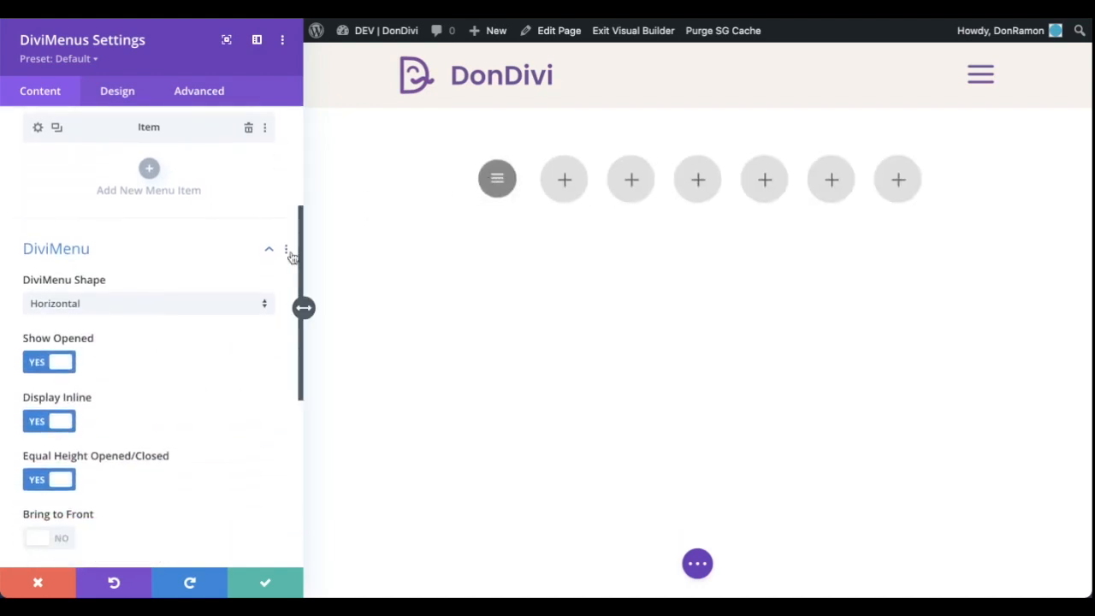
click(210, 308)
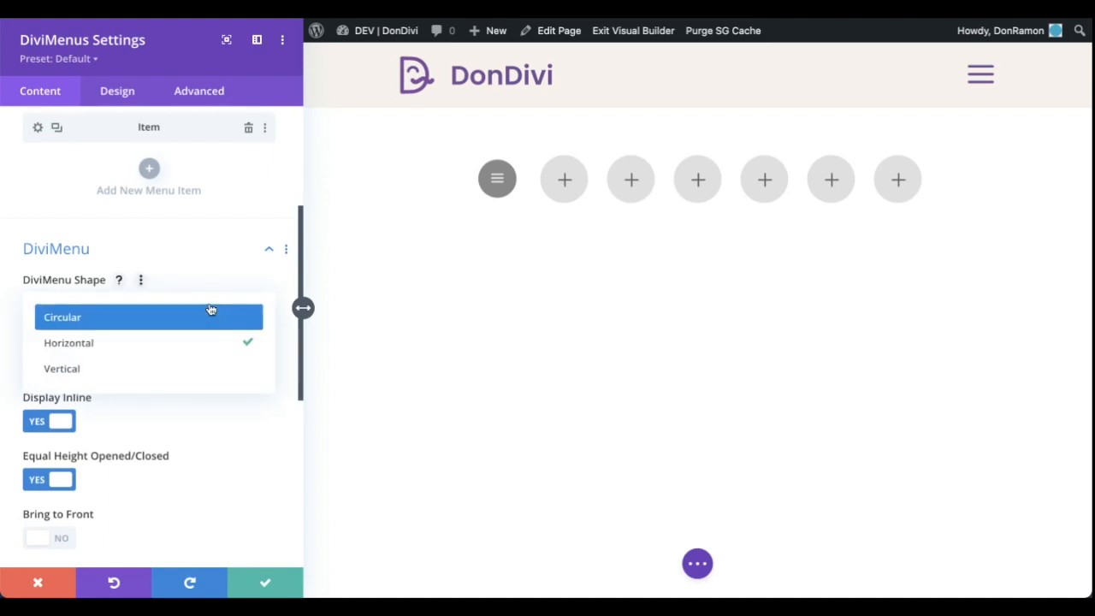
click(199, 318)
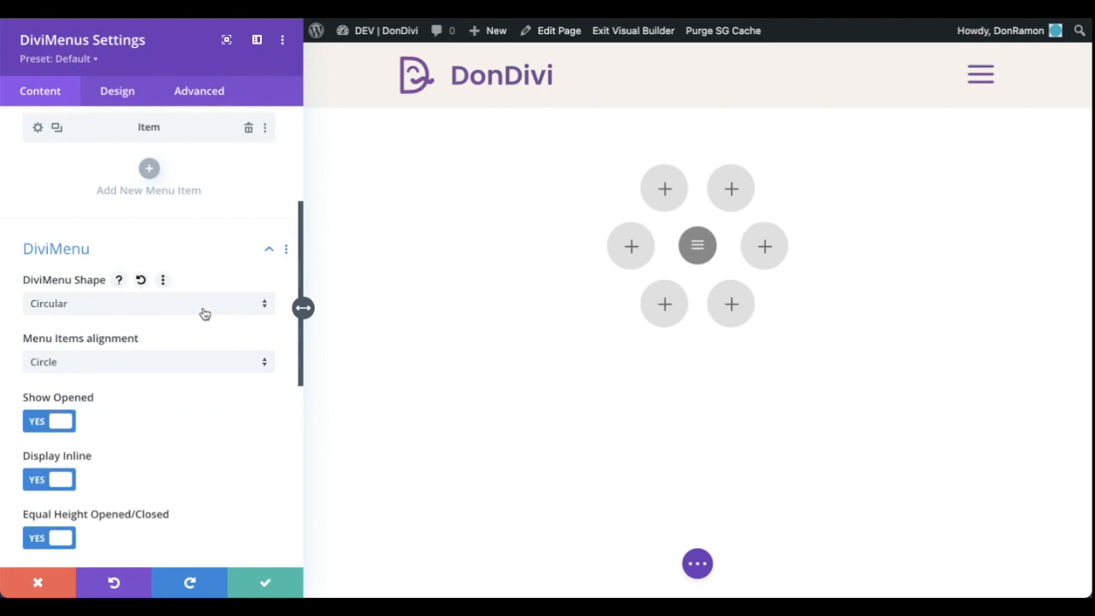
click(207, 306)
click(205, 340)
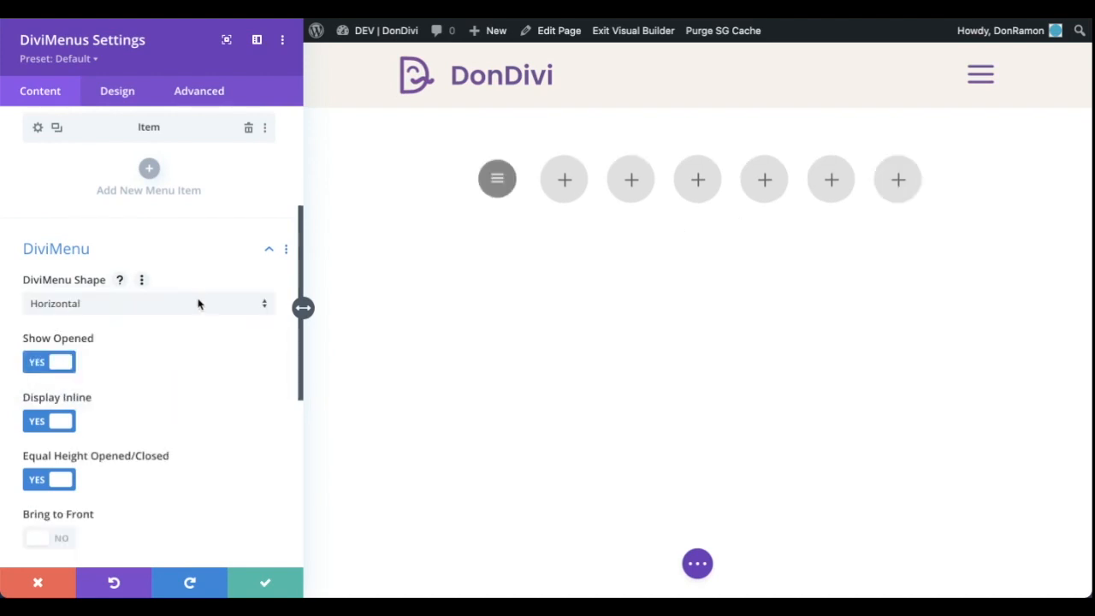
click(198, 305)
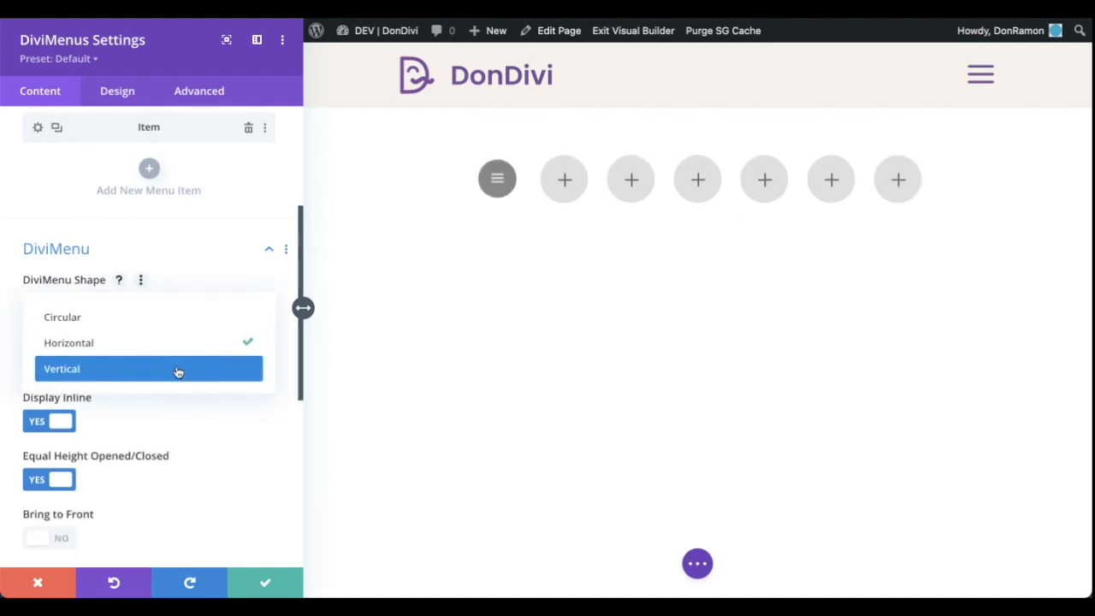
click(178, 370)
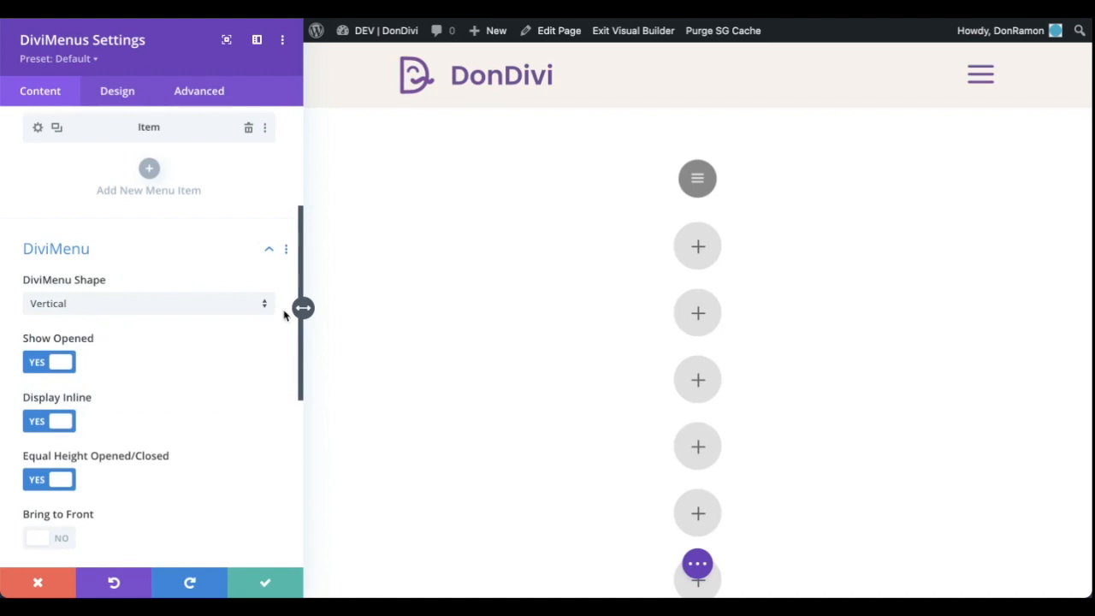
click(193, 311)
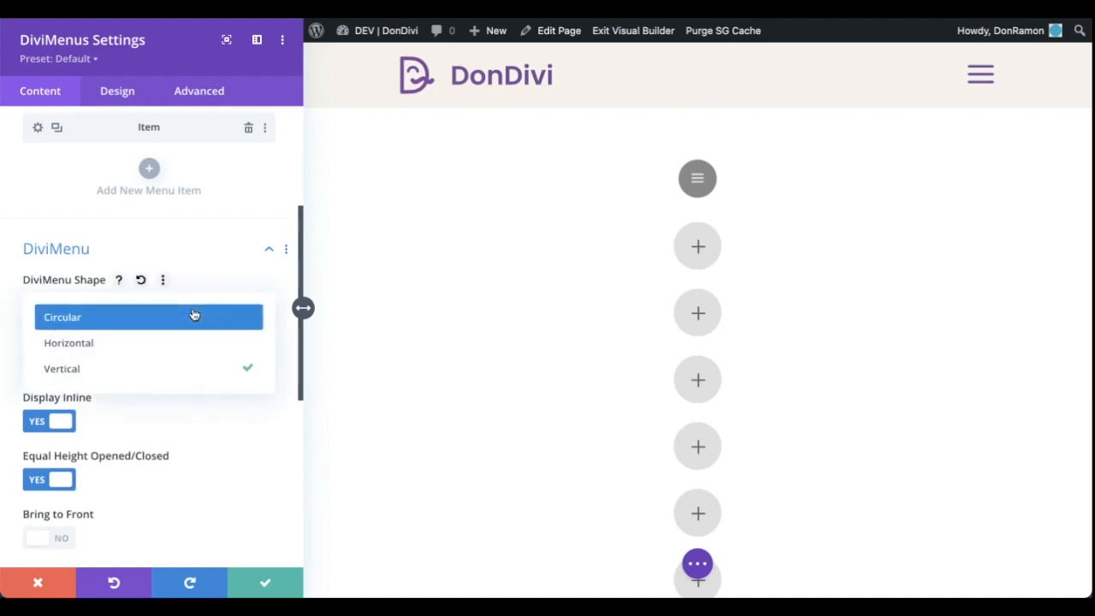
click(248, 342)
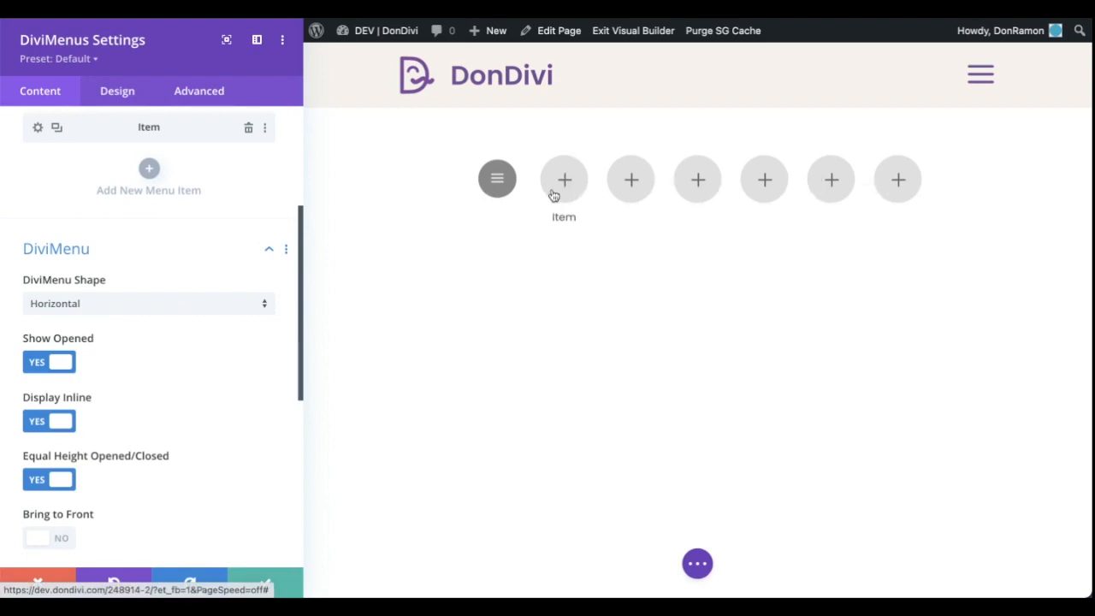
Try the Image type for the menu items and set their type to Text
scroll(245, 333, down, 5)
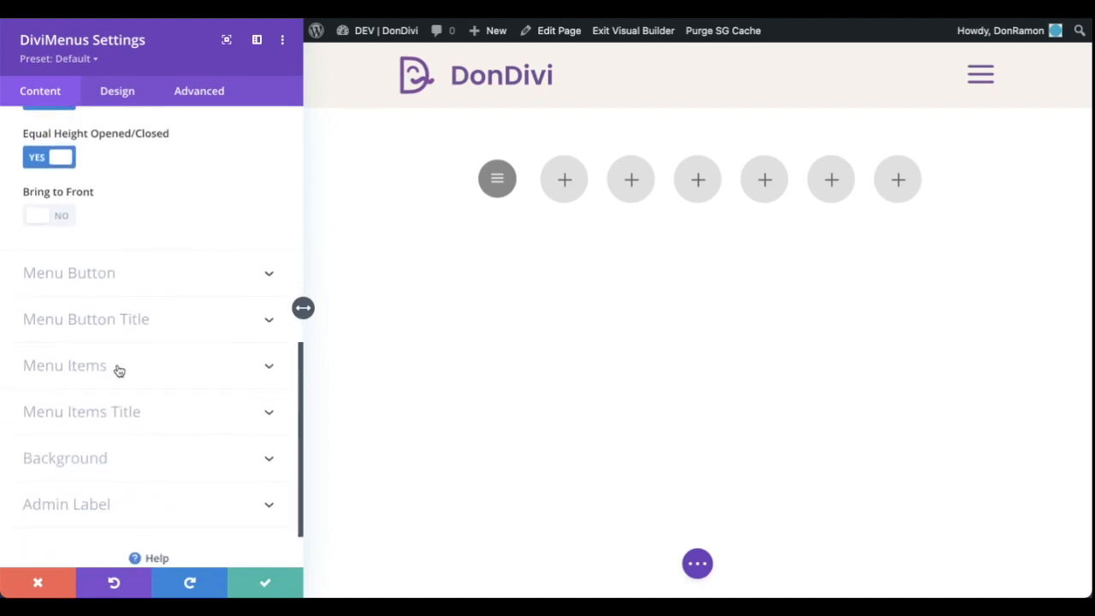
click(118, 368)
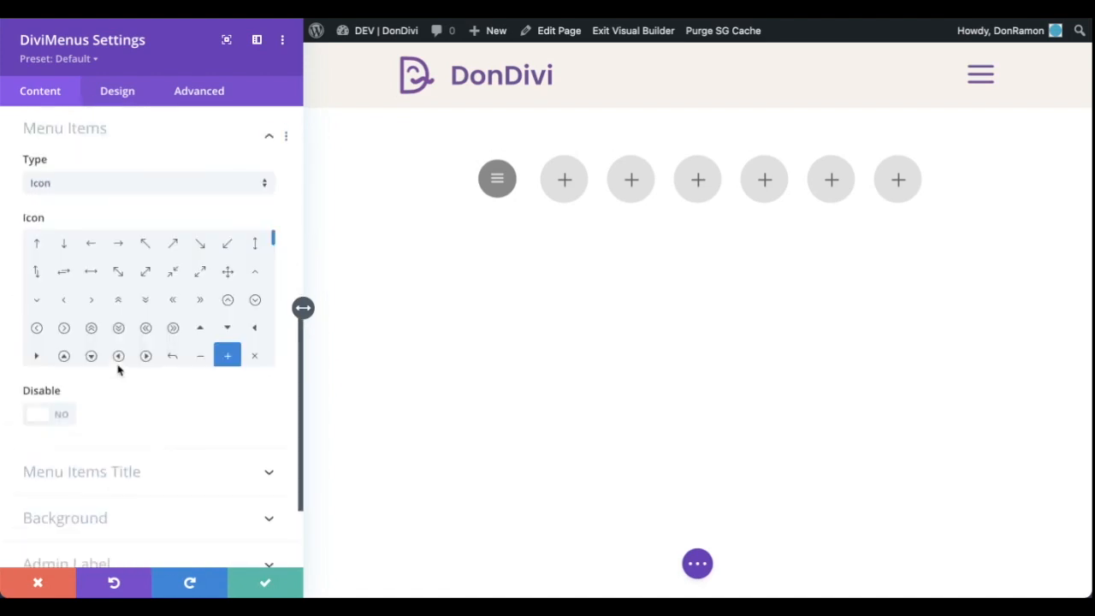
click(158, 185)
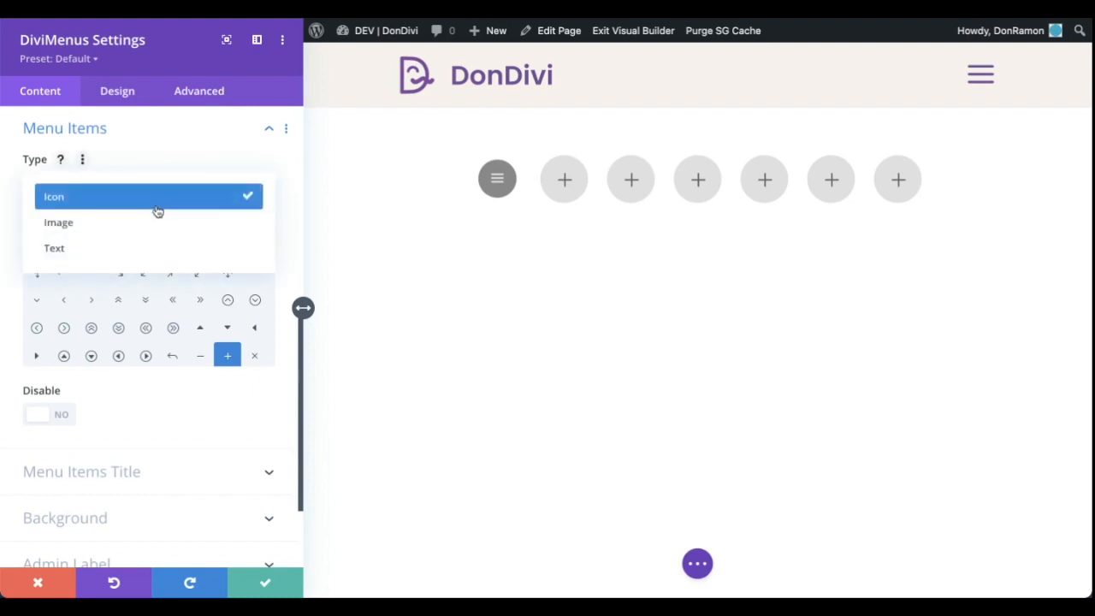
click(154, 222)
click(143, 190)
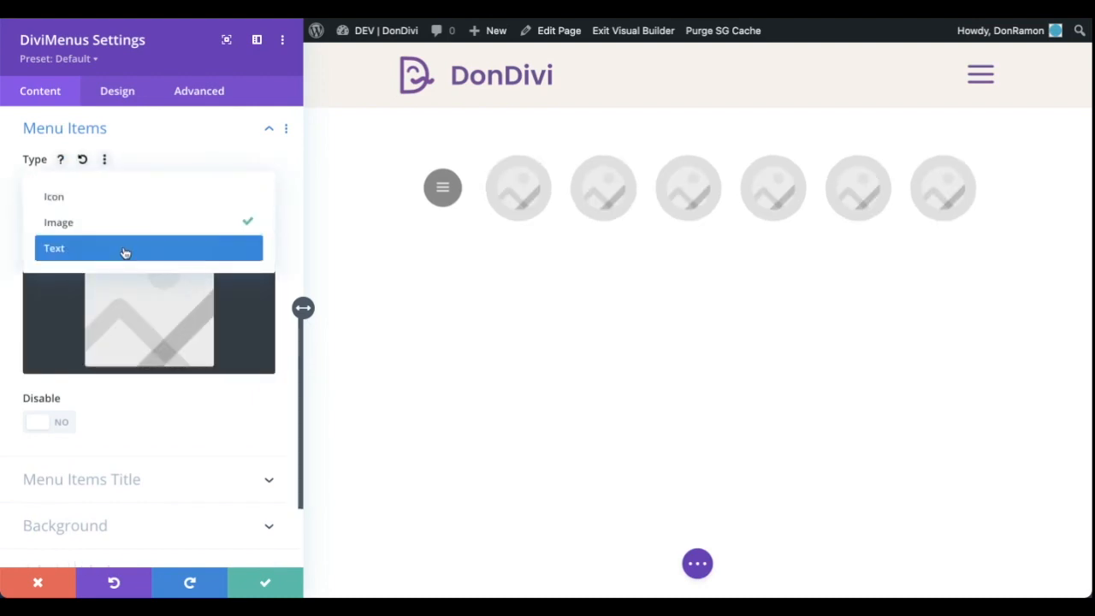
click(124, 250)
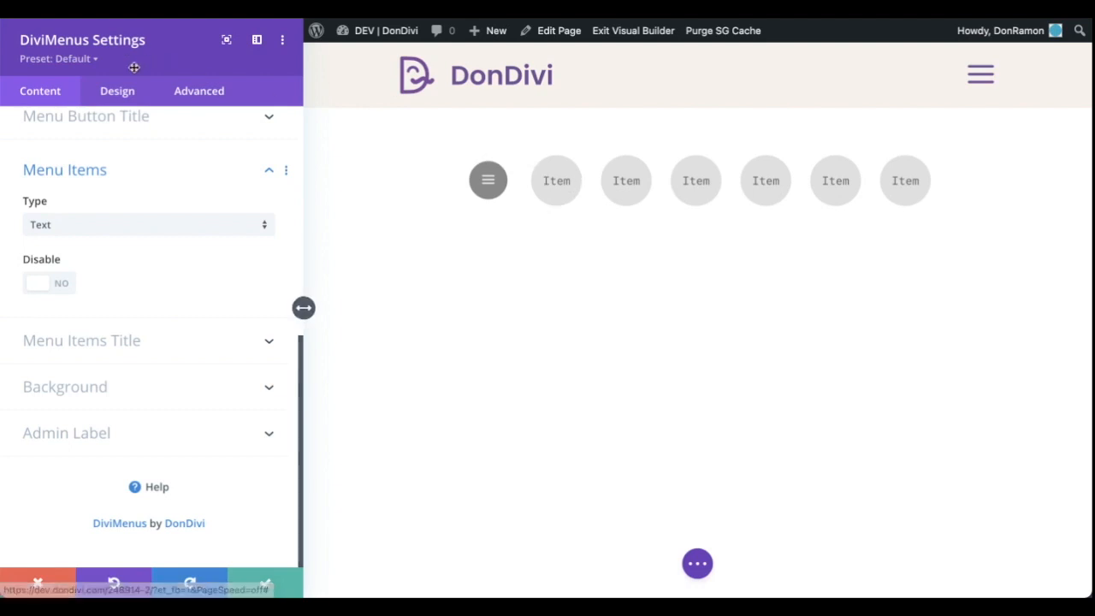
Examine the available fonts for the menu items' text in the design settings and return to the content settings
click(117, 92)
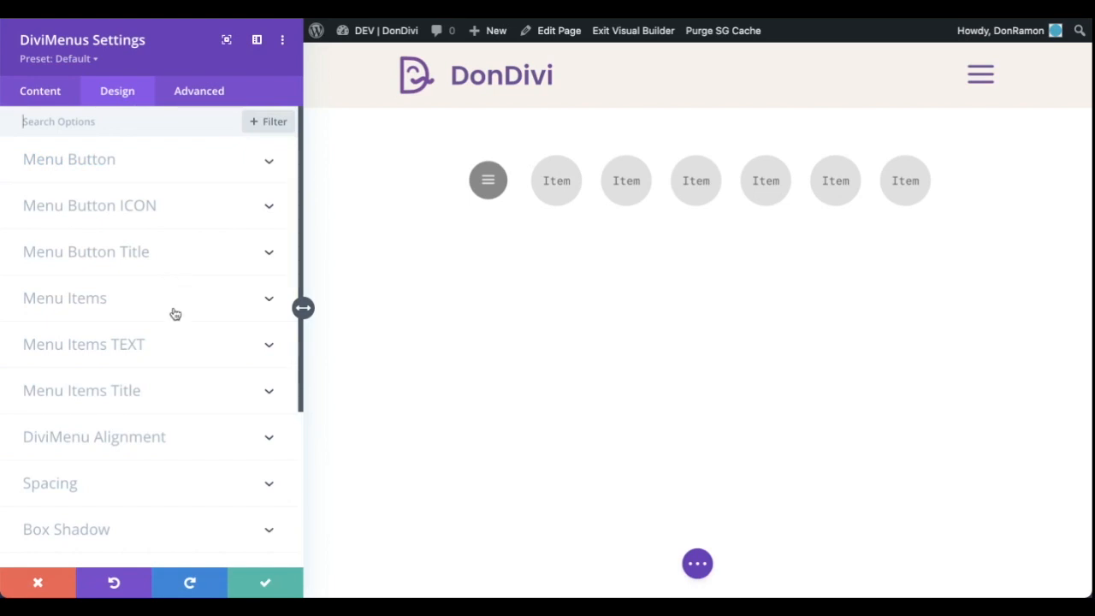
click(177, 344)
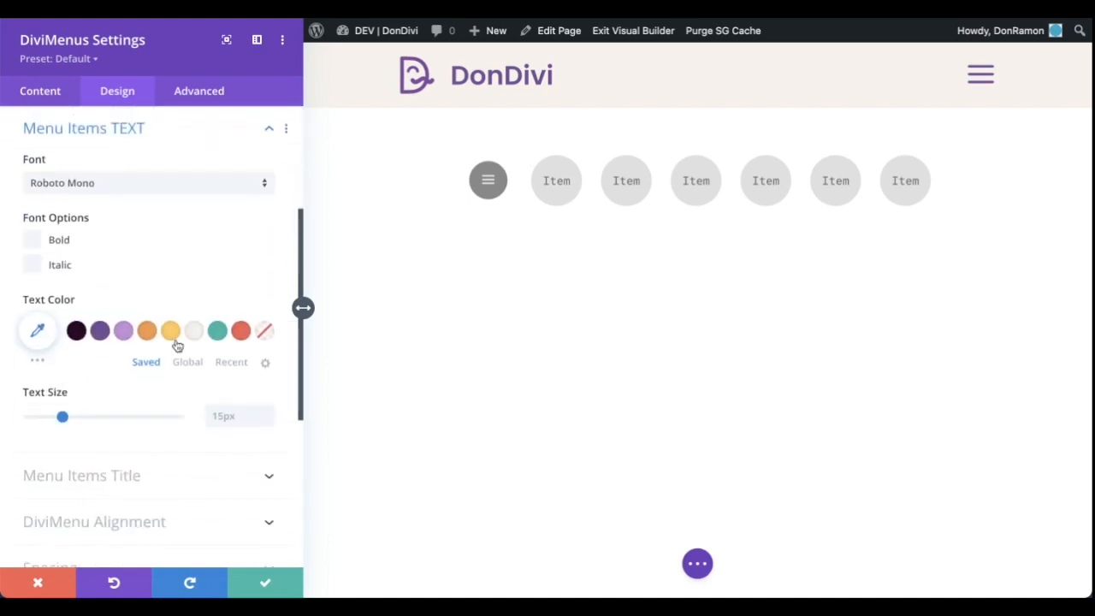
click(34, 184)
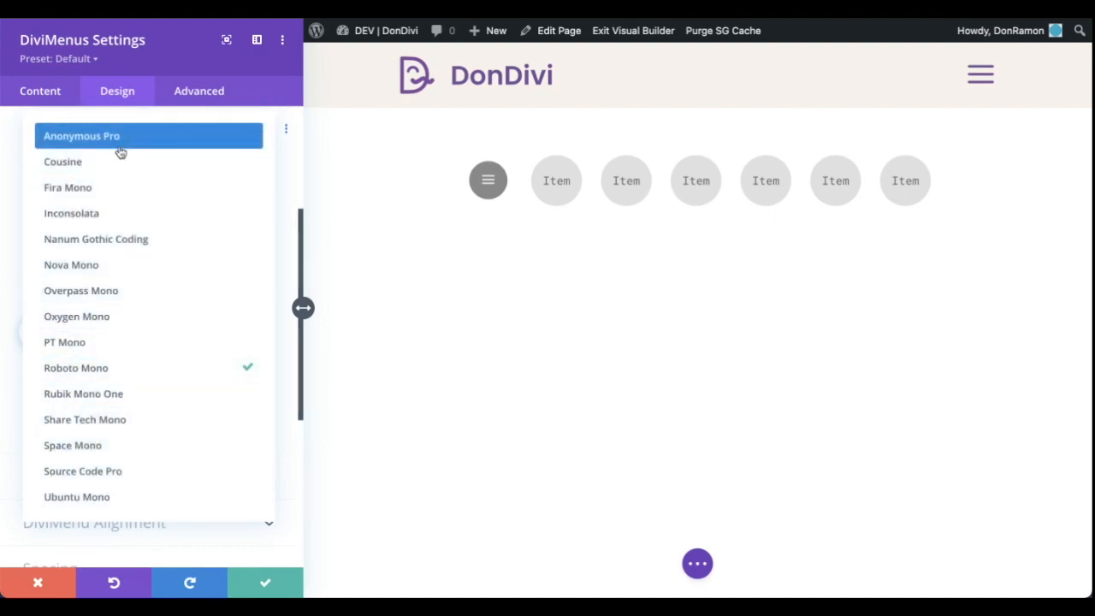
click(288, 170)
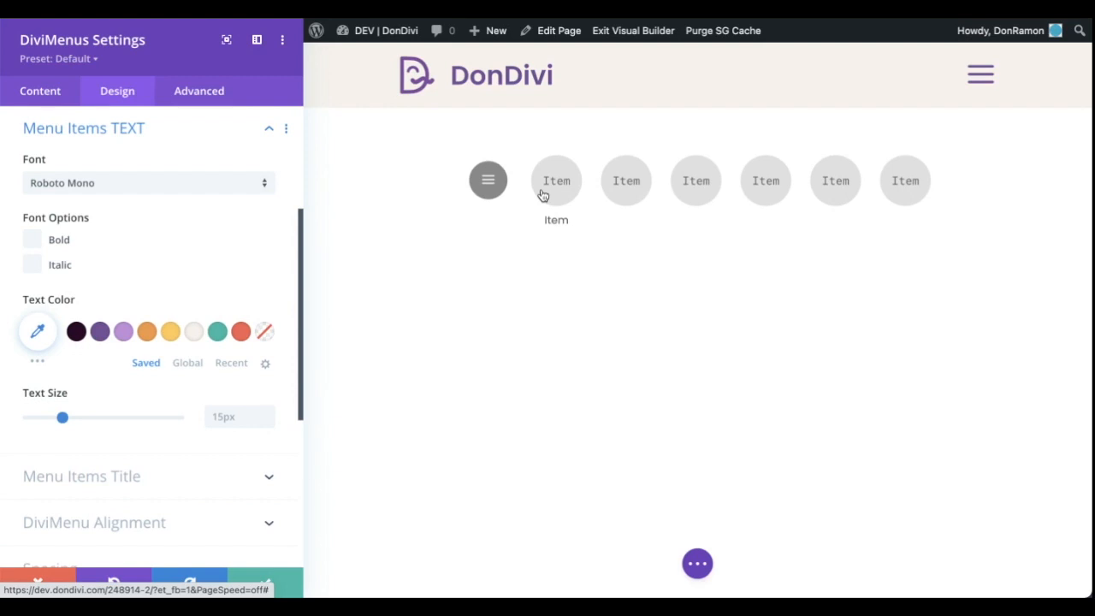
click(206, 190)
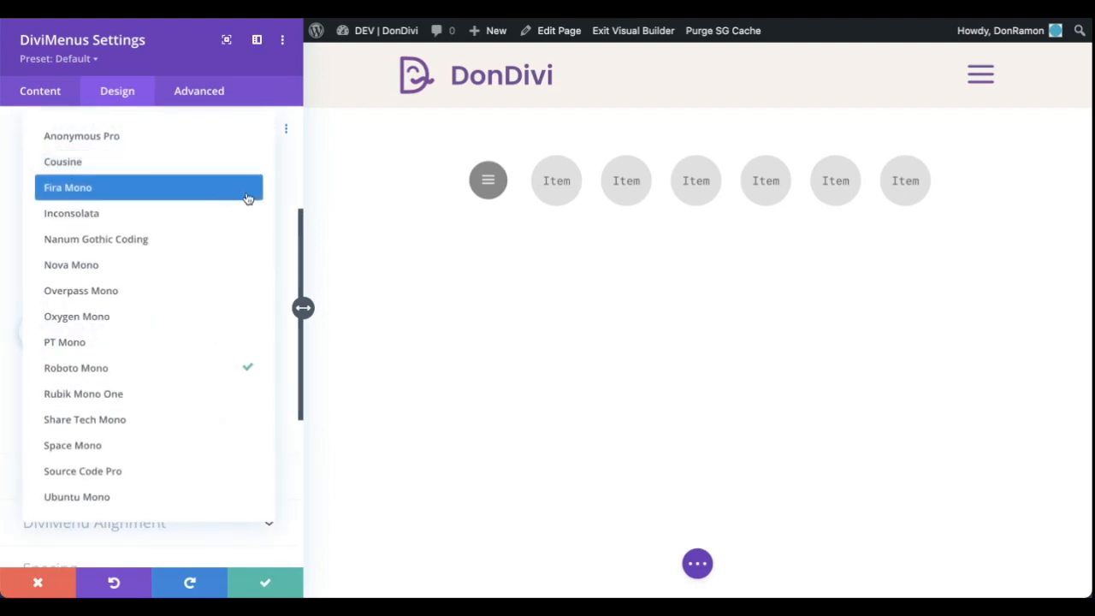
click(290, 216)
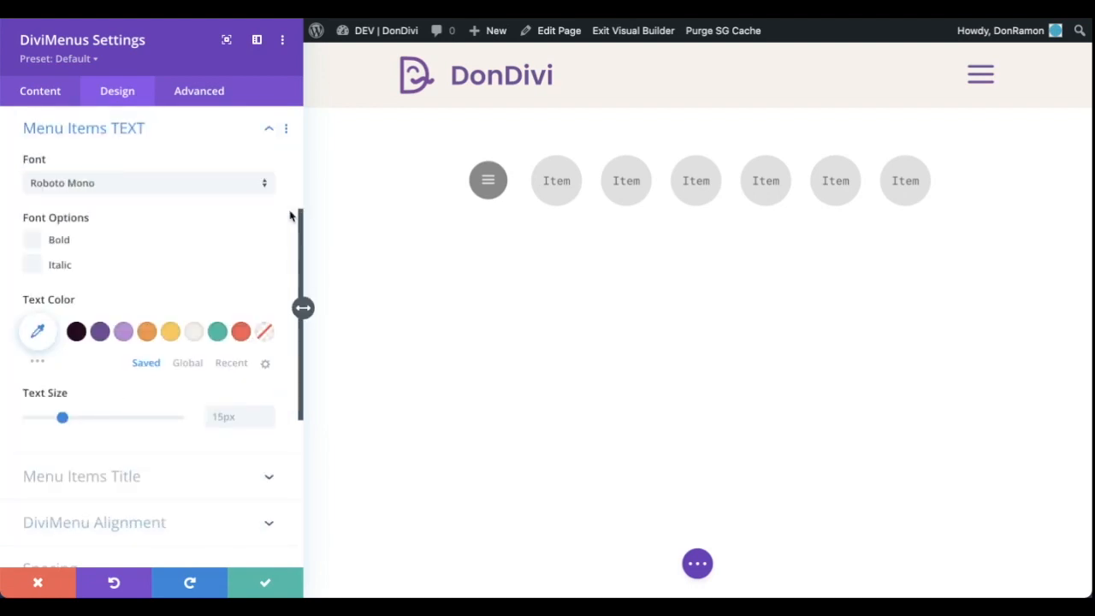
click(28, 93)
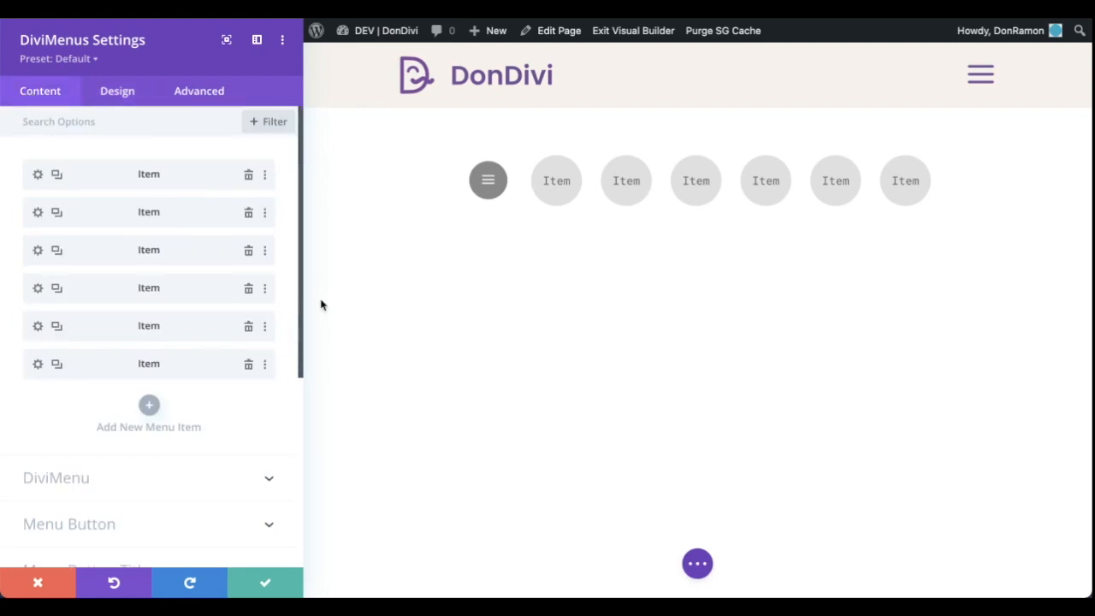
Delete the last menu item and set the DiviMenu alignment to left in the design settings
click(249, 363)
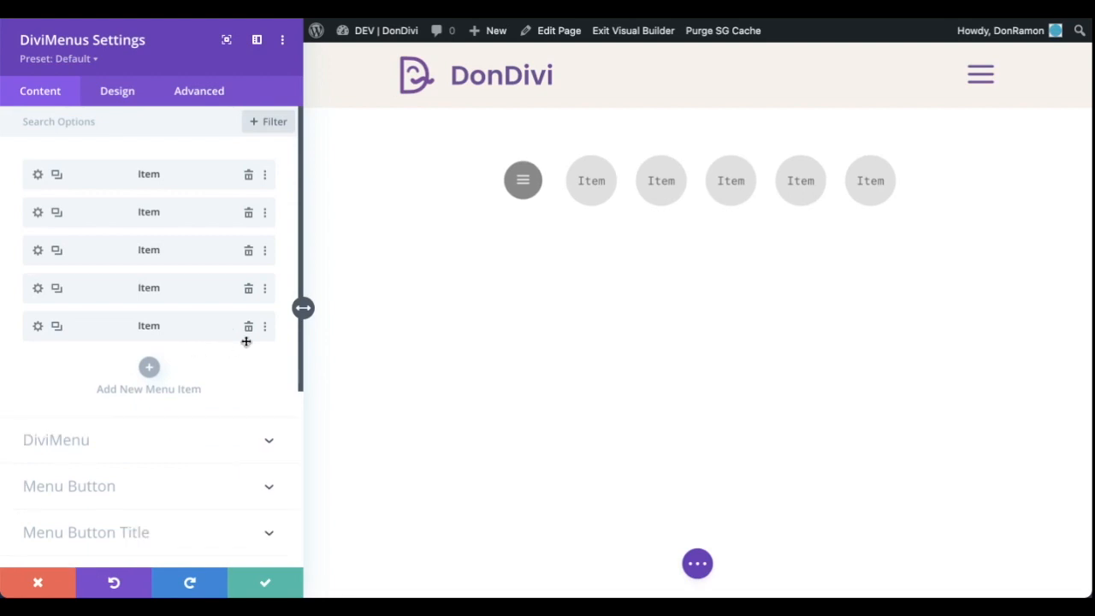
click(129, 95)
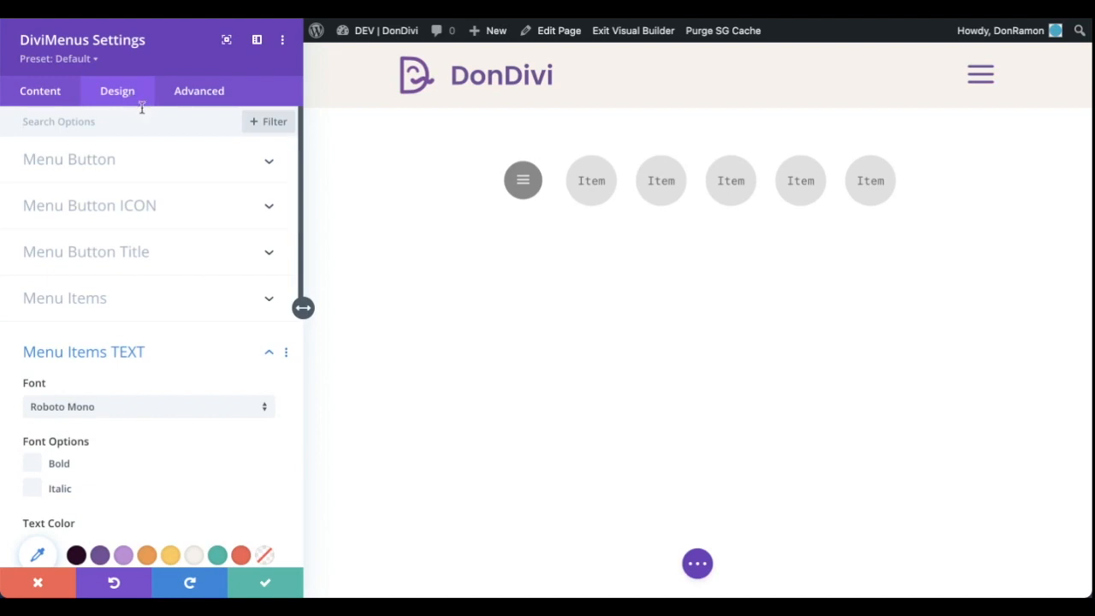
click(224, 353)
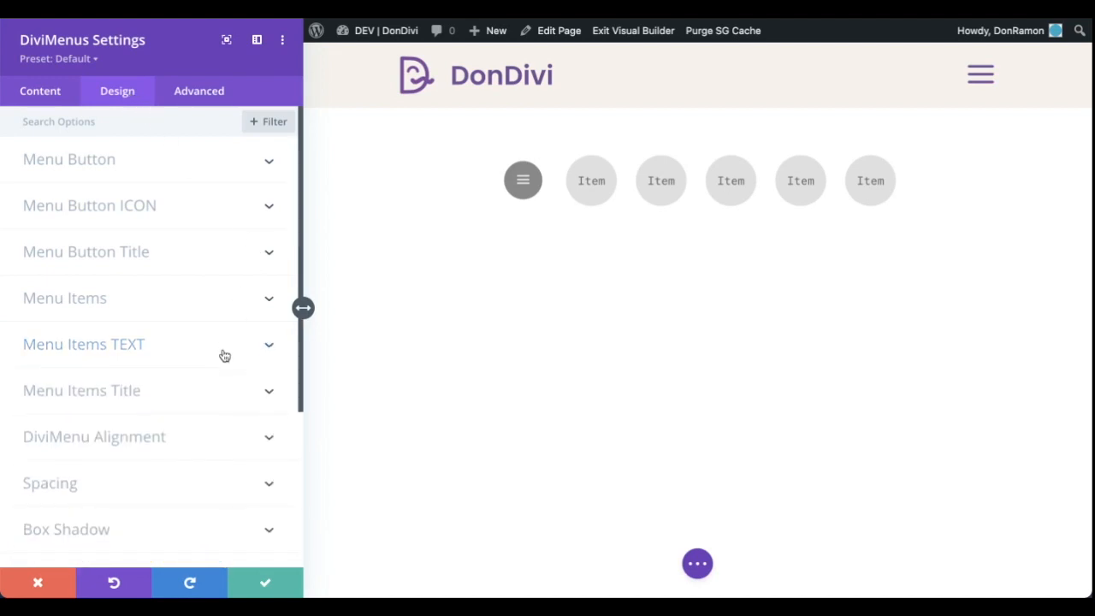
click(205, 441)
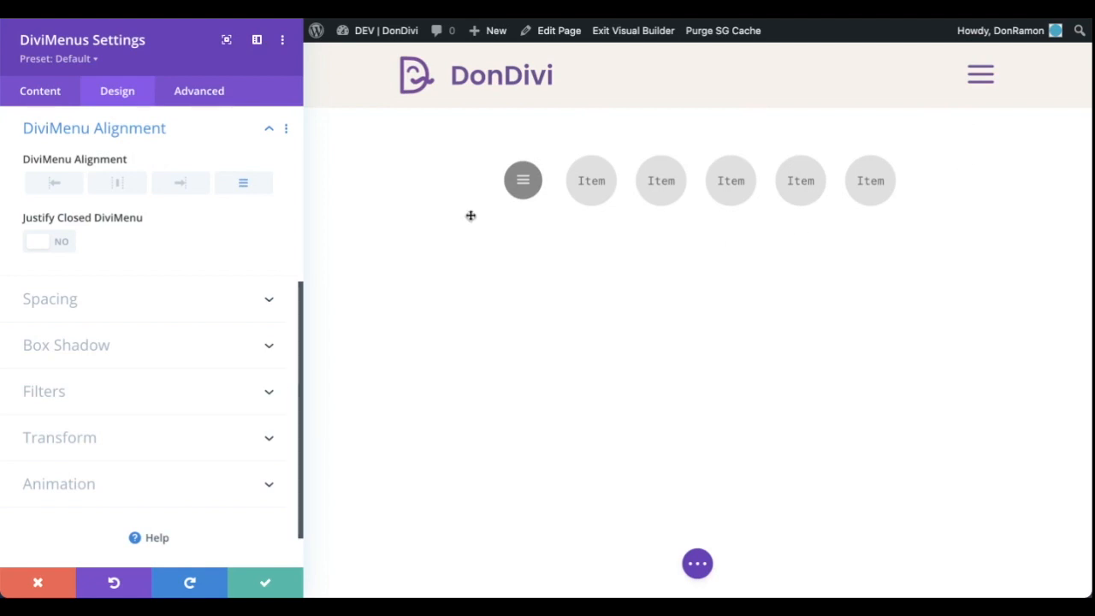
click(55, 181)
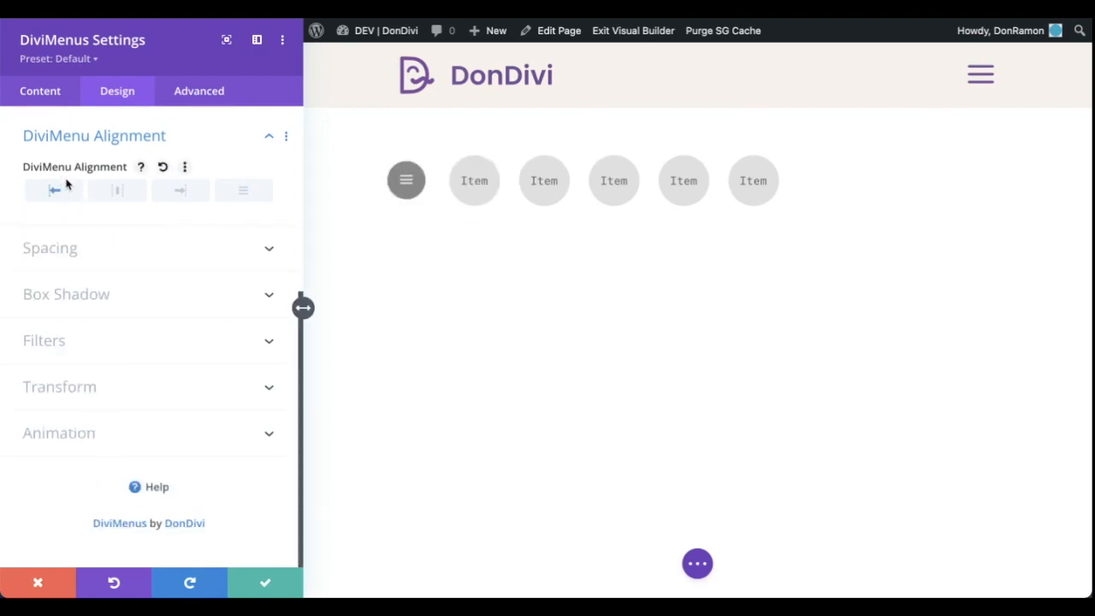
Try the centre and right DiviMenu alignments, closing and reopening the centred menu in the preview, and return the alignment to left
click(116, 197)
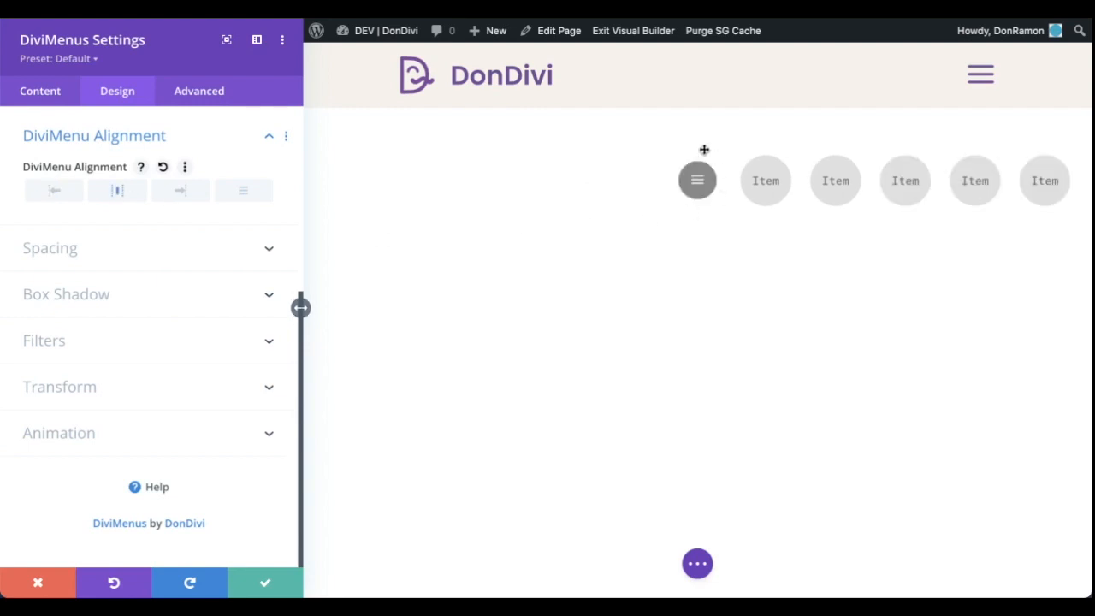
click(700, 178)
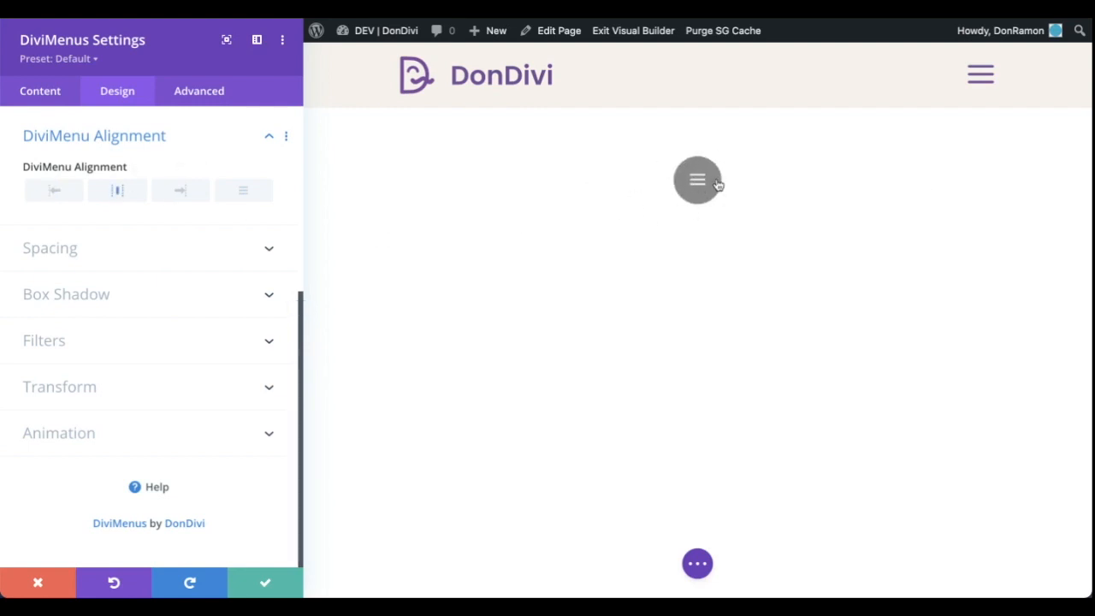
click(718, 184)
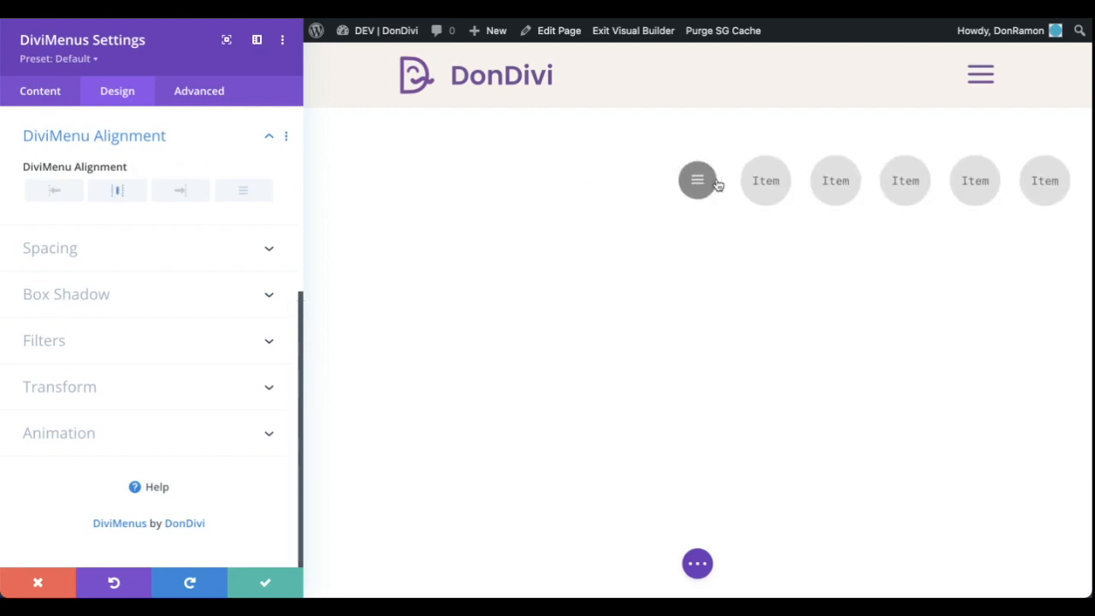
click(181, 192)
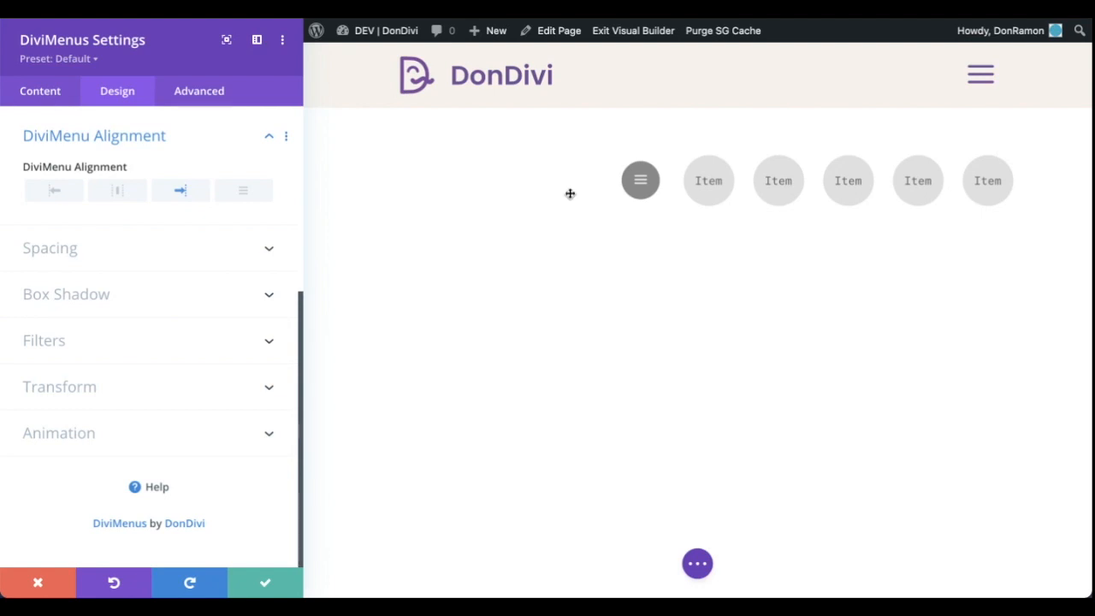
click(60, 192)
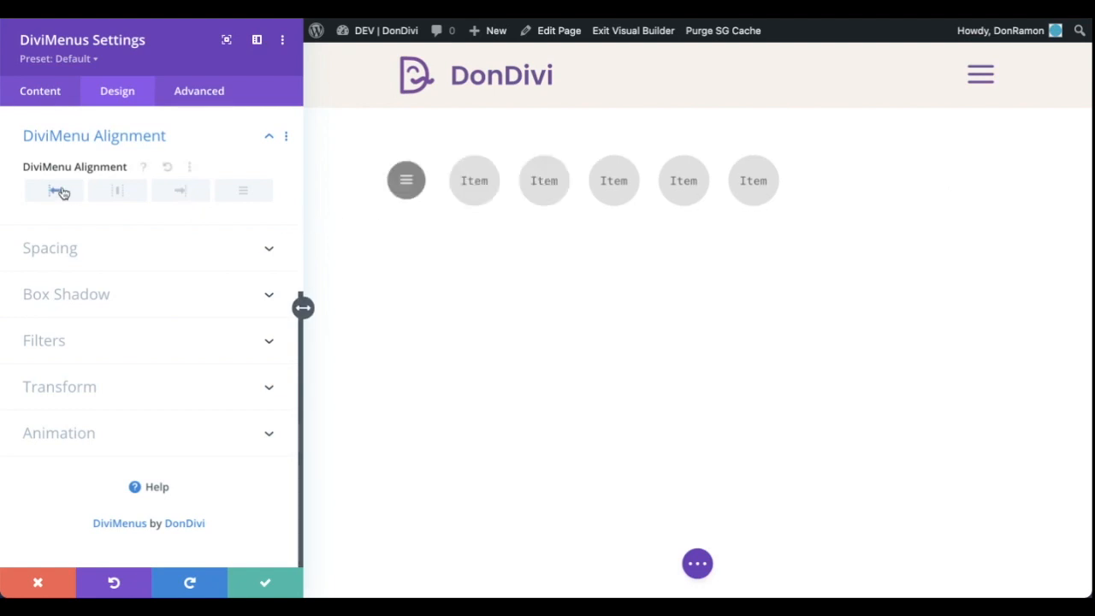
Try a DiviMenu Opening spacing of 190px and scroll the menu items sideways and back in the preview
click(73, 254)
drag(67, 184, 181, 182)
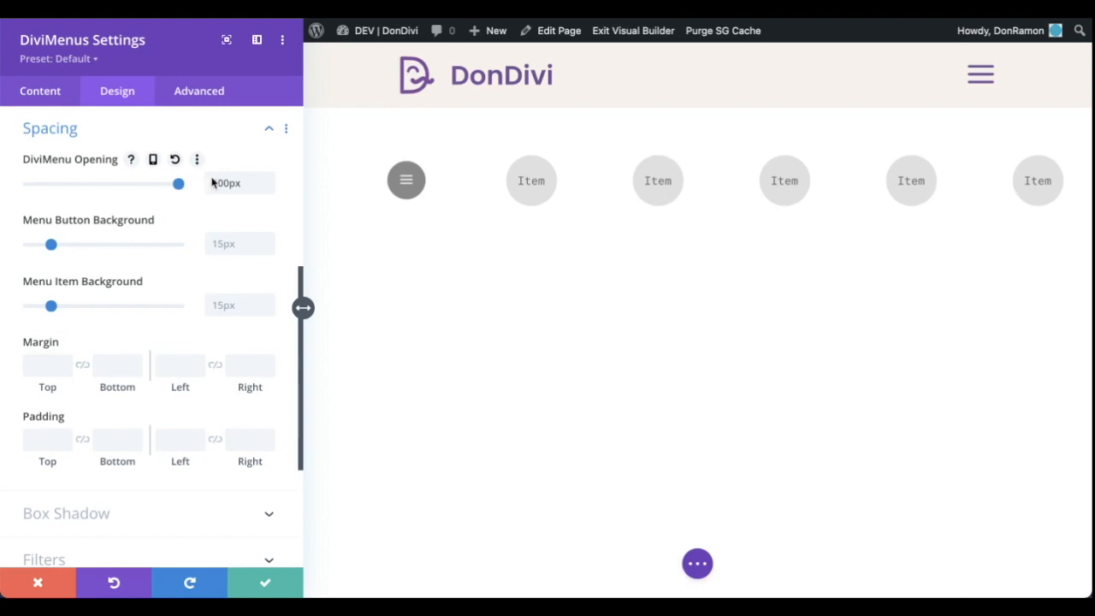
drag(223, 183, 218, 184)
text(9)
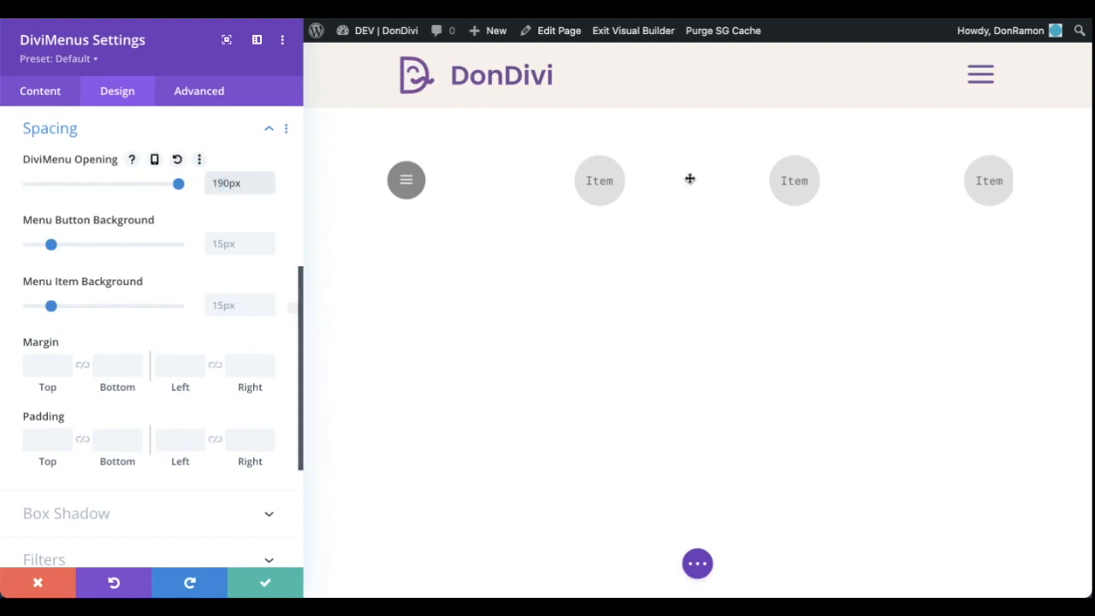
scroll(690, 179, right, 1)
scroll(689, 179, right, 2)
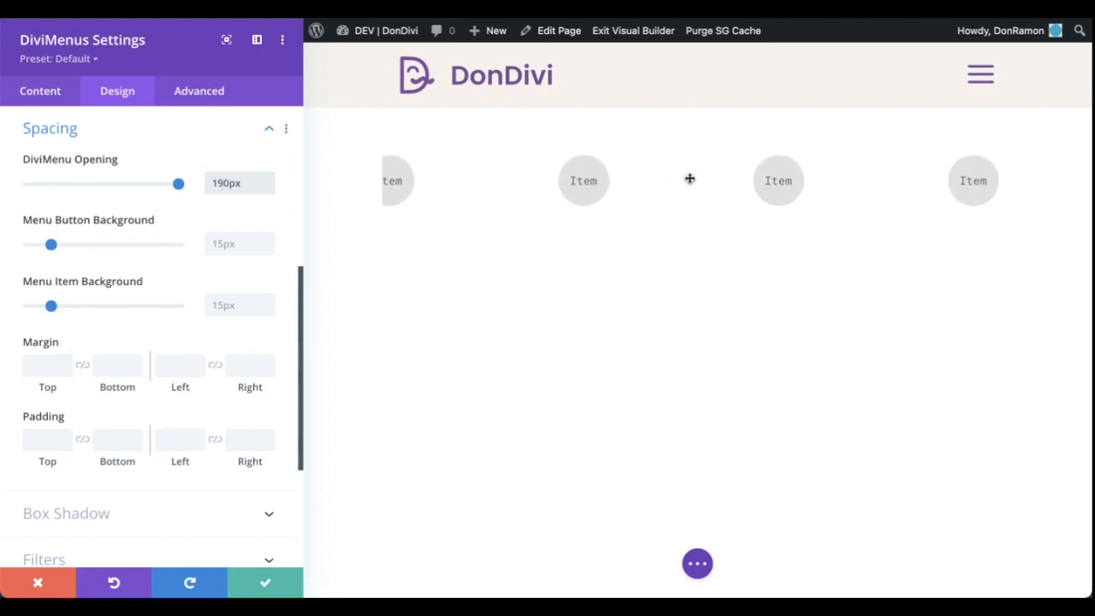
scroll(775, 191, right, 3)
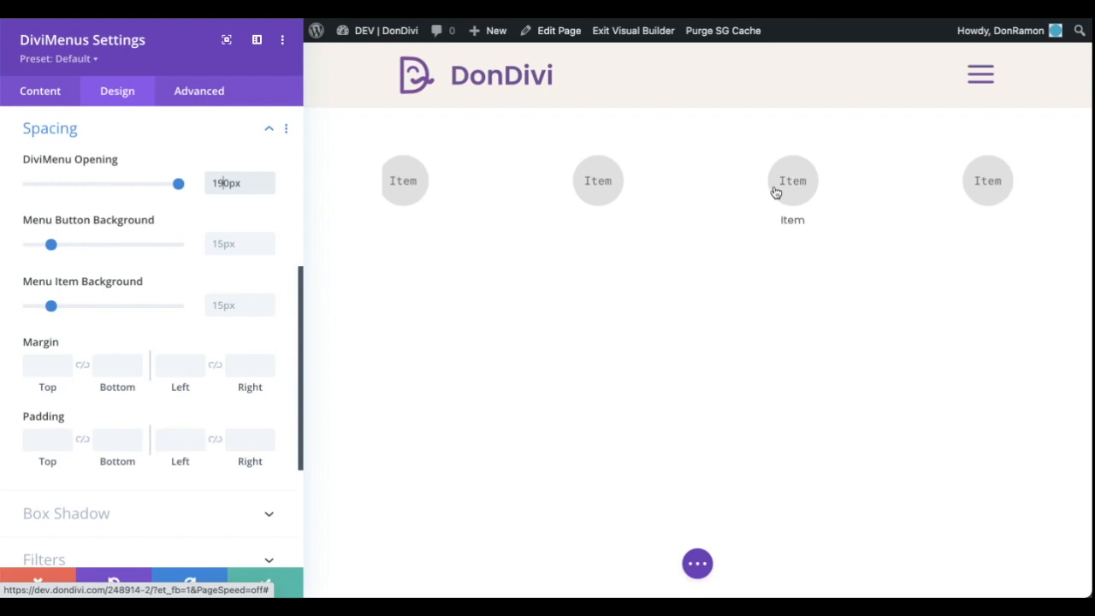
scroll(775, 192, left, 3)
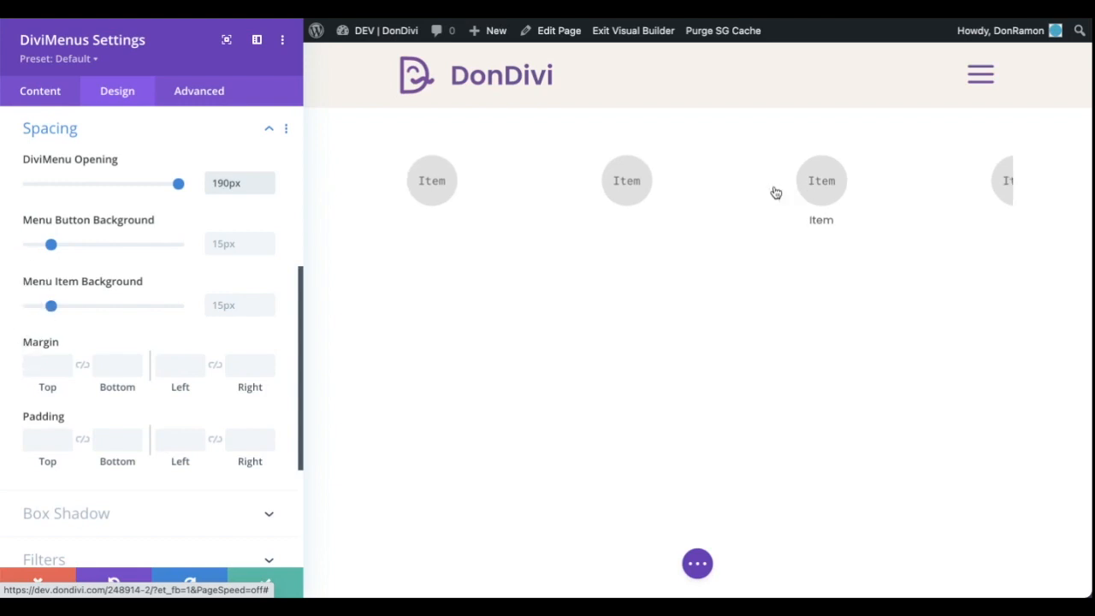
scroll(775, 191, left, 3)
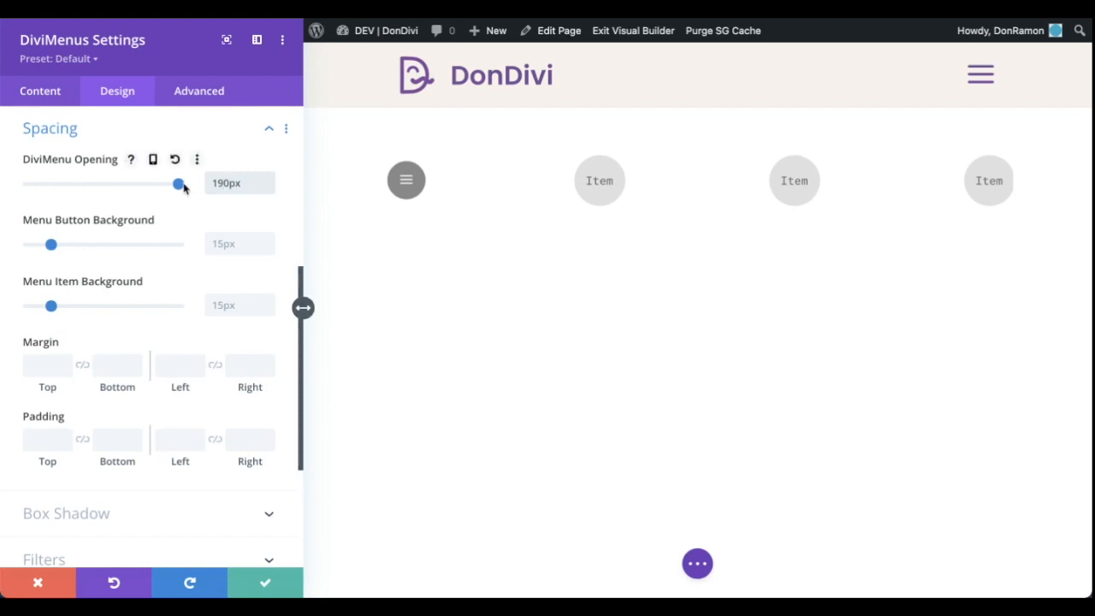
Set the DiviMenu Opening spacing to 26px and save the module settings
drag(180, 184, 49, 188)
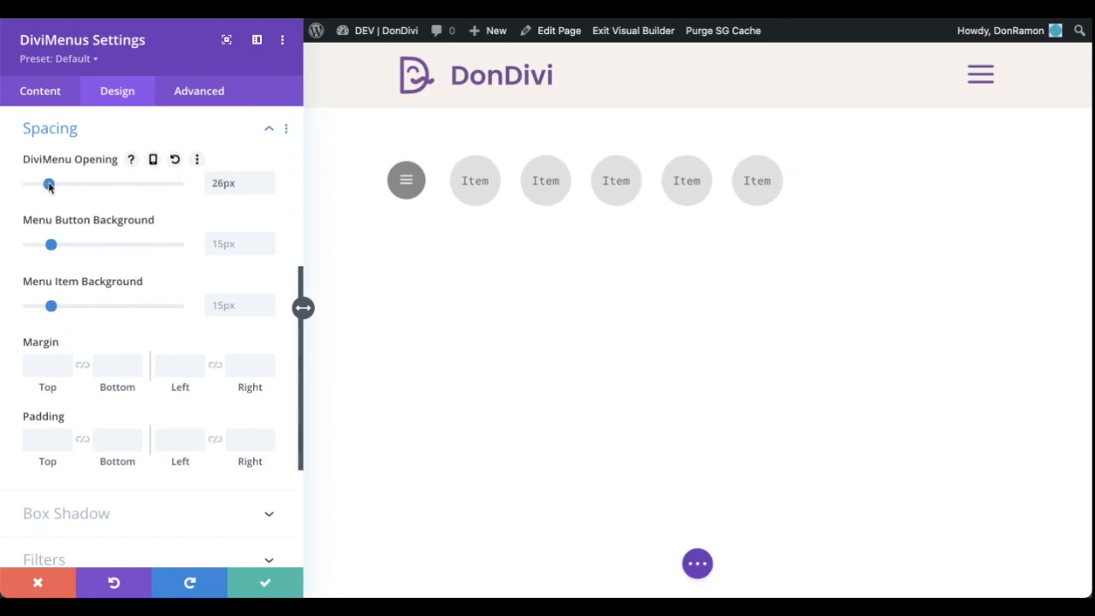
click(266, 582)
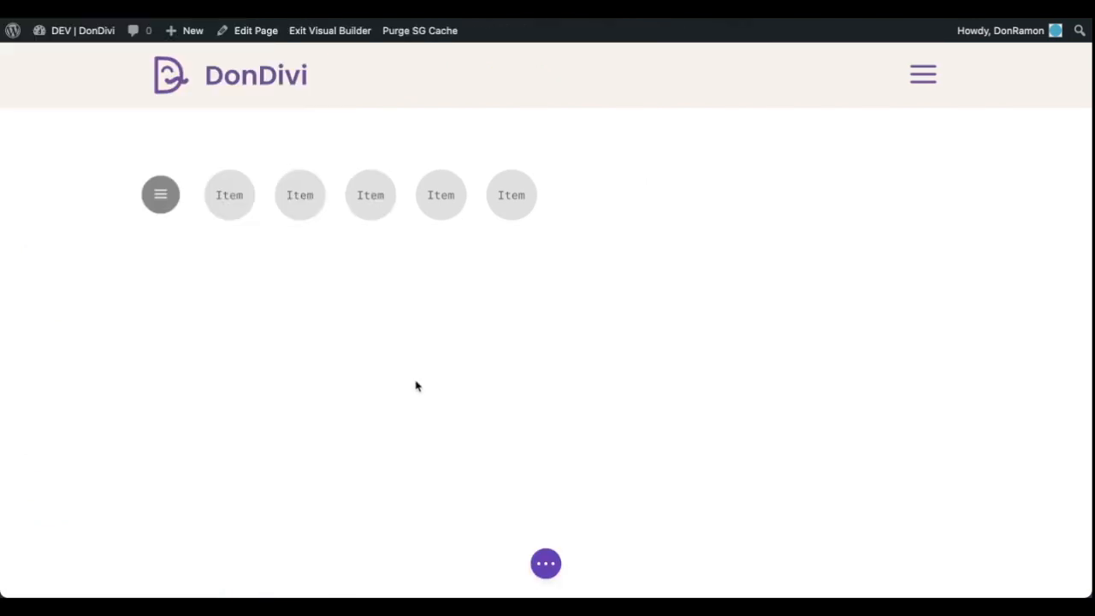
Insert a DiviMenus Flex module below the existing DiviMenus module, searching the modules for "divim"
mouse_move(548, 203)
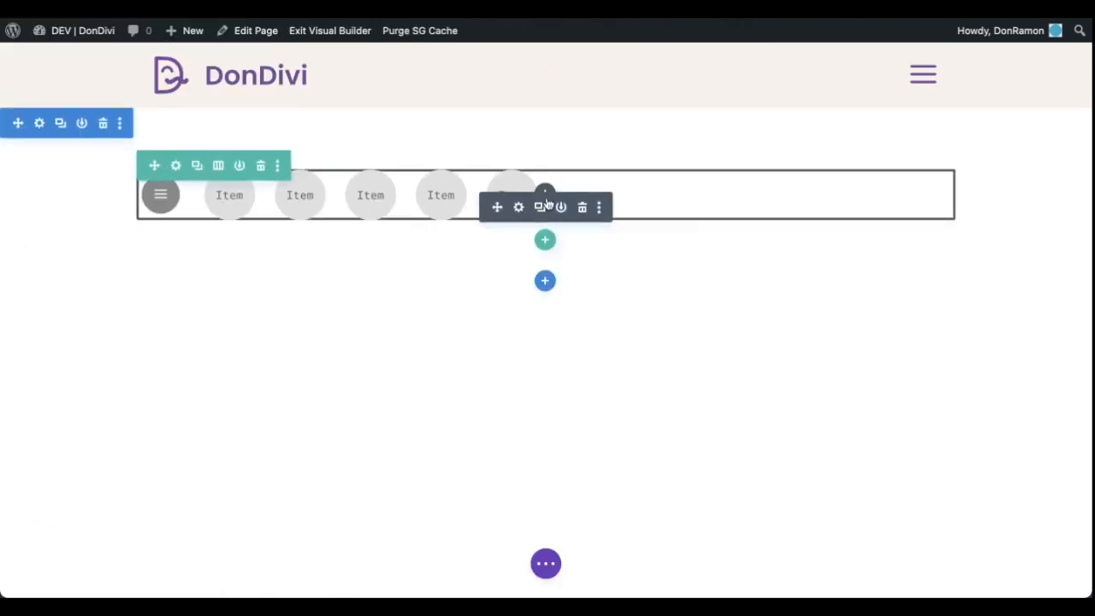
click(545, 193)
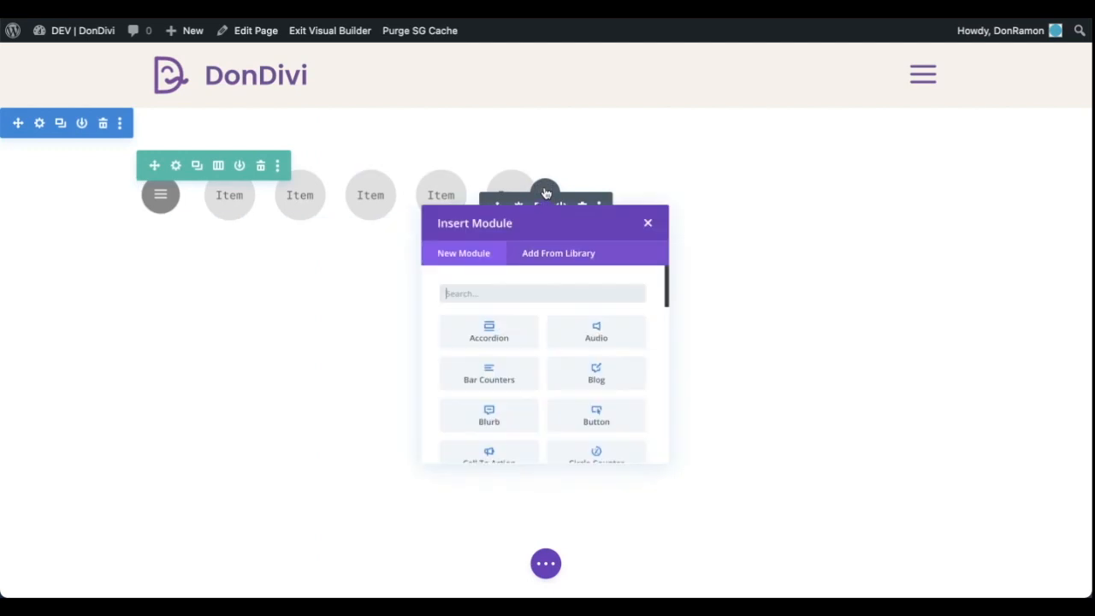
text(divim)
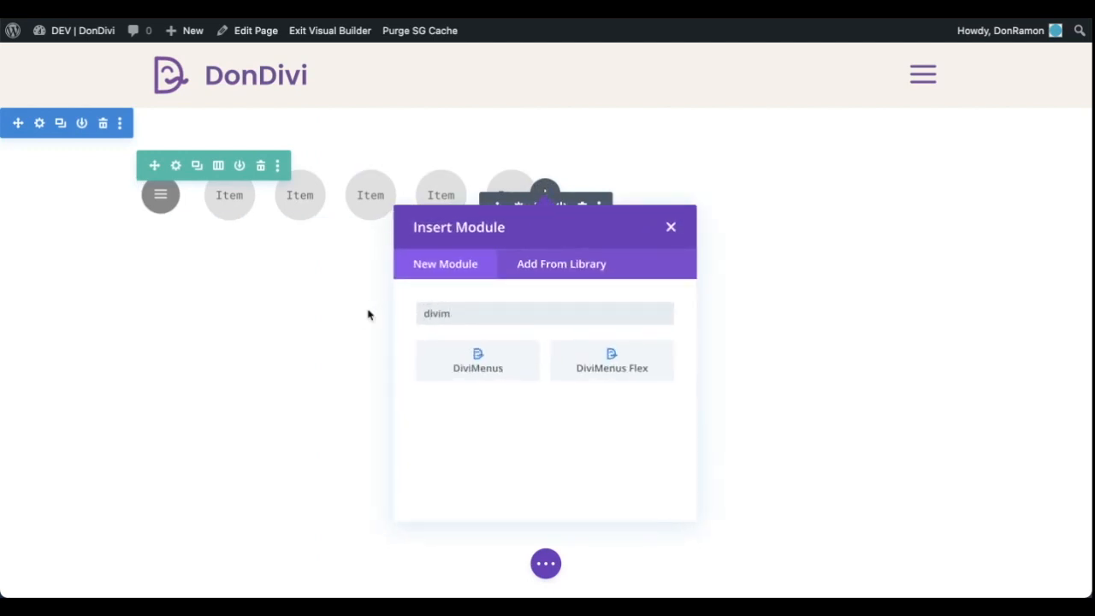
click(577, 357)
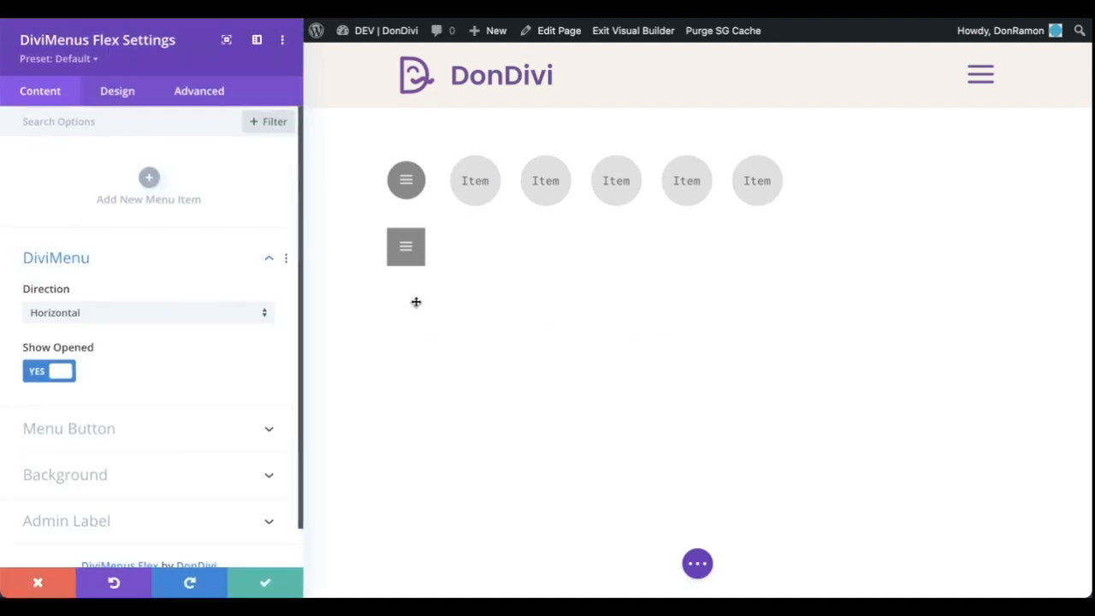
Add a text menu item to the DiviMenus Flex module and duplicate it to make five items
click(149, 177)
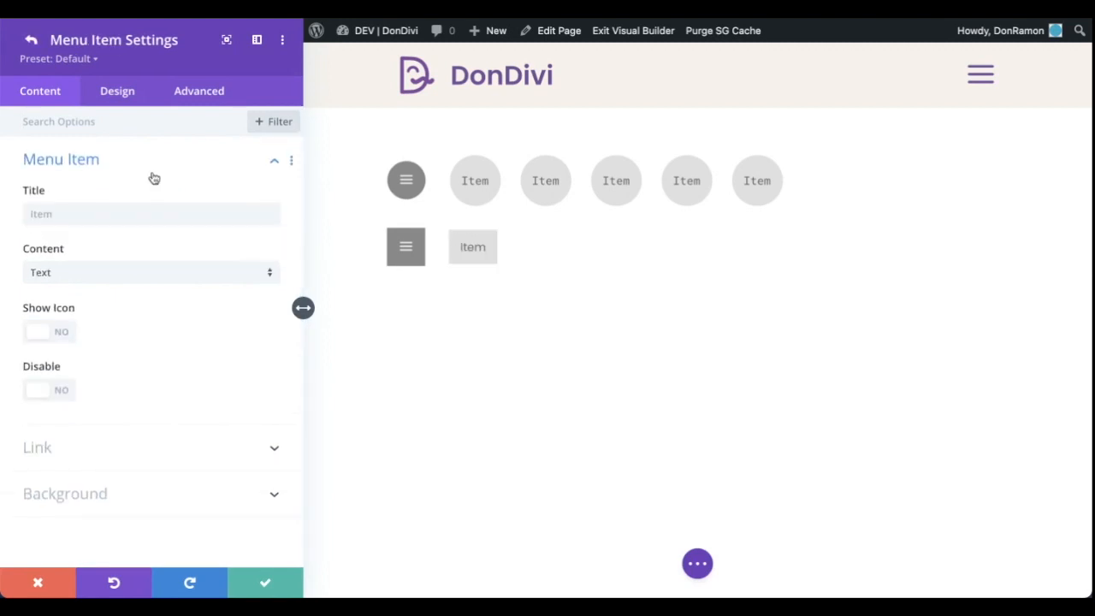
click(32, 40)
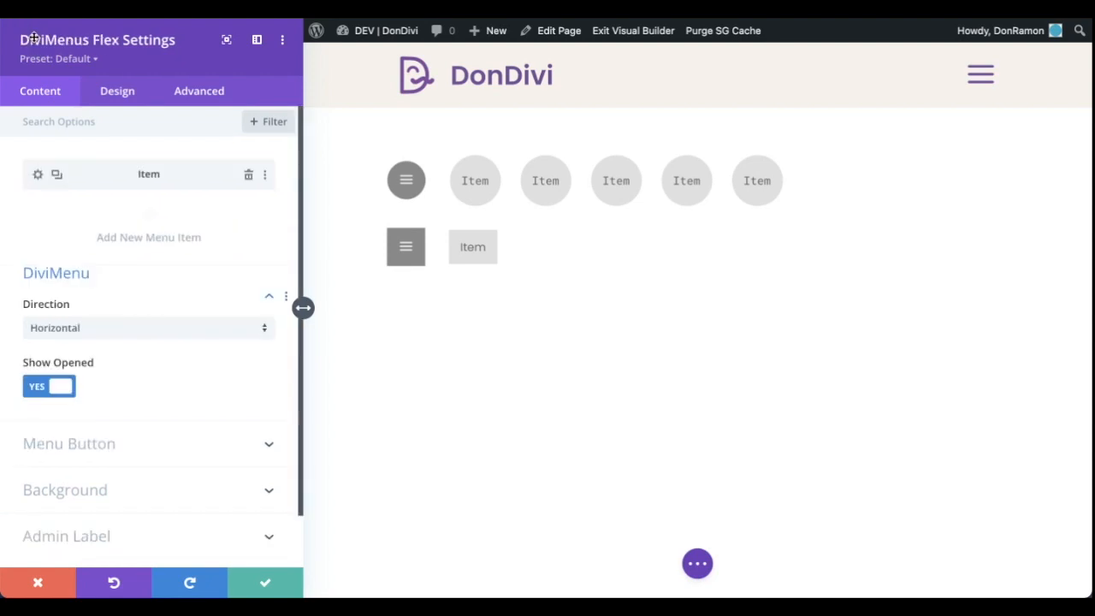
click(59, 176)
click(58, 177)
click(58, 177)
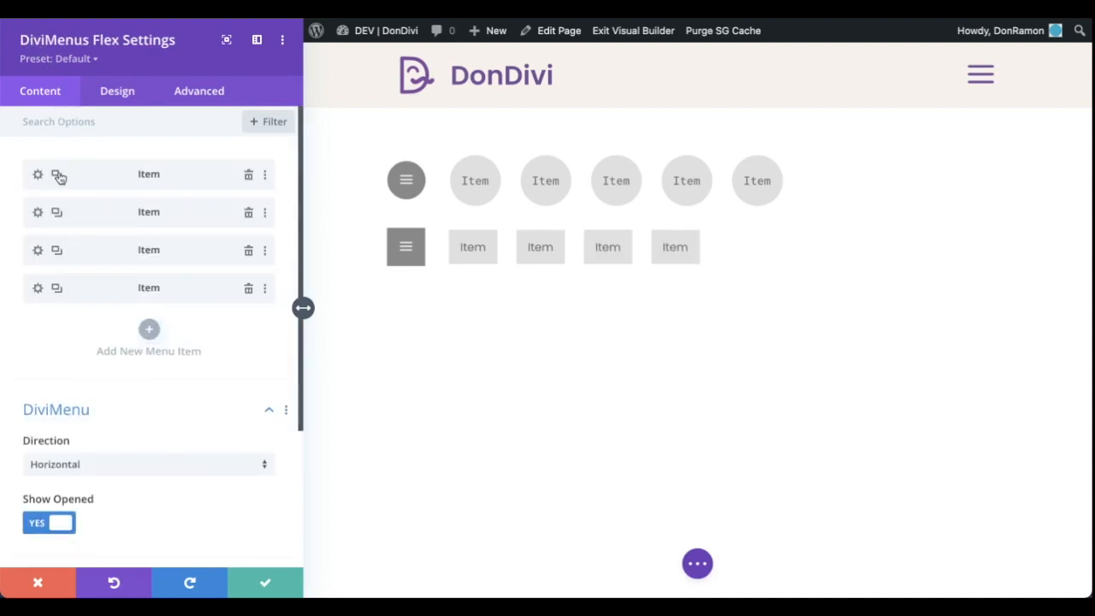
click(58, 176)
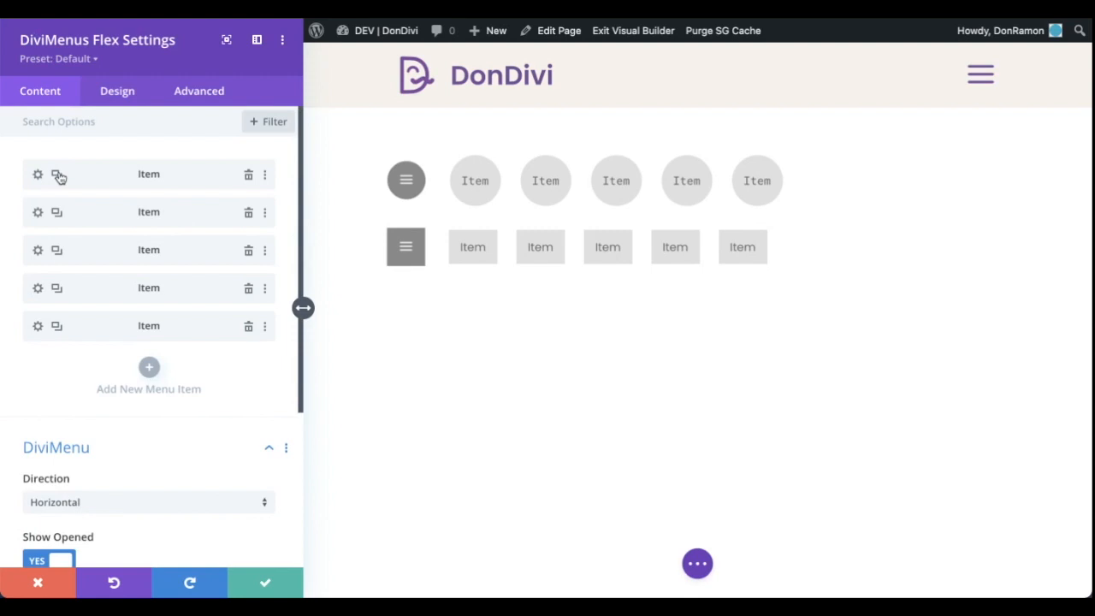
Try the Vertical direction for the DiviMenus Flex menu and return the direction to Horizontal
scroll(276, 372, down, 3)
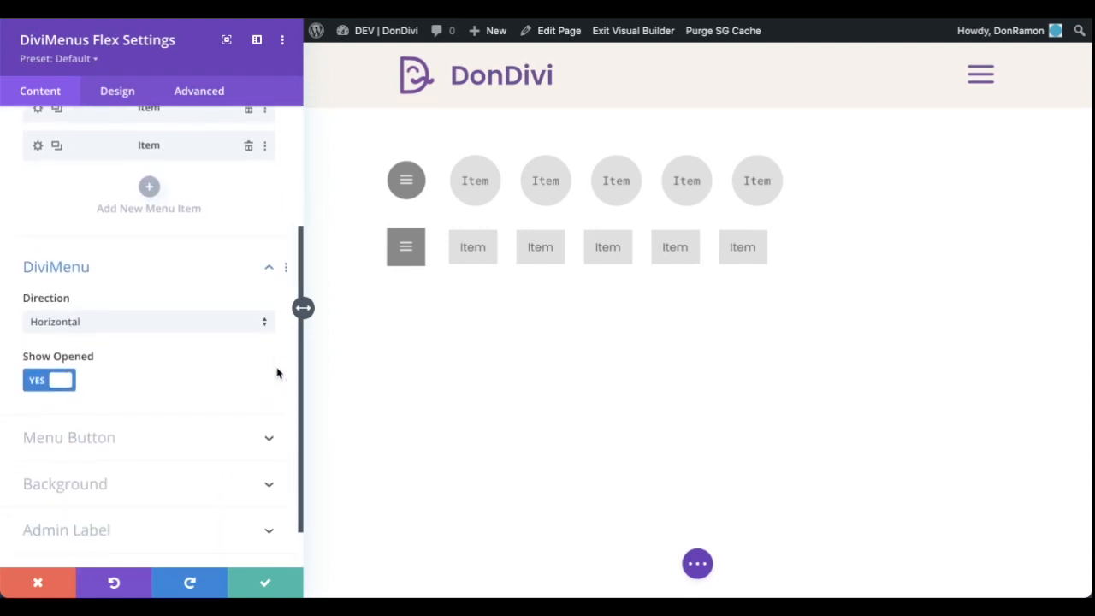
click(245, 323)
click(232, 359)
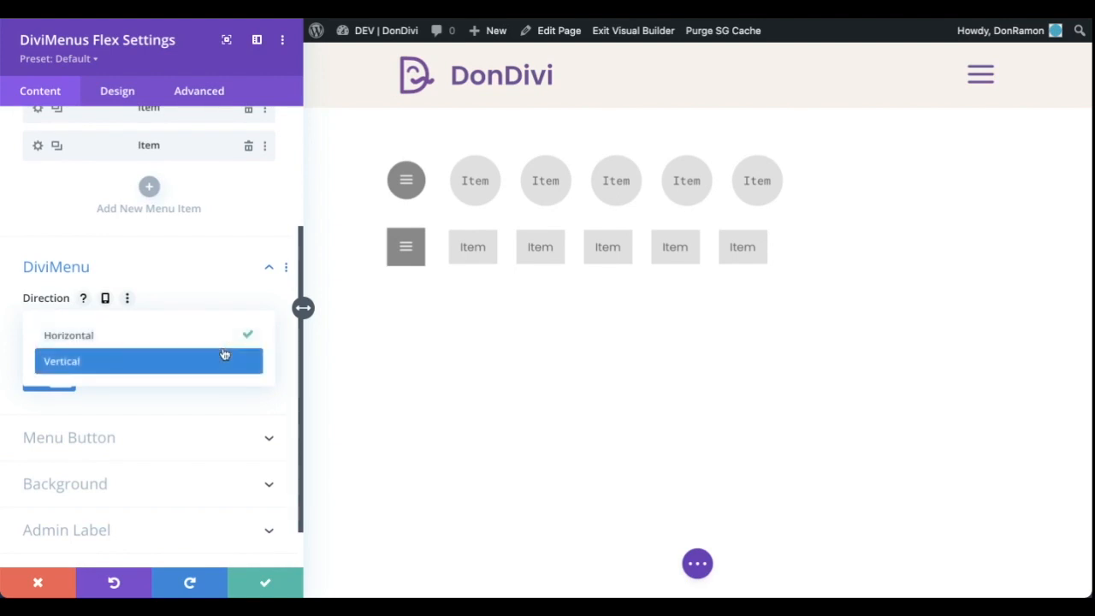
click(224, 356)
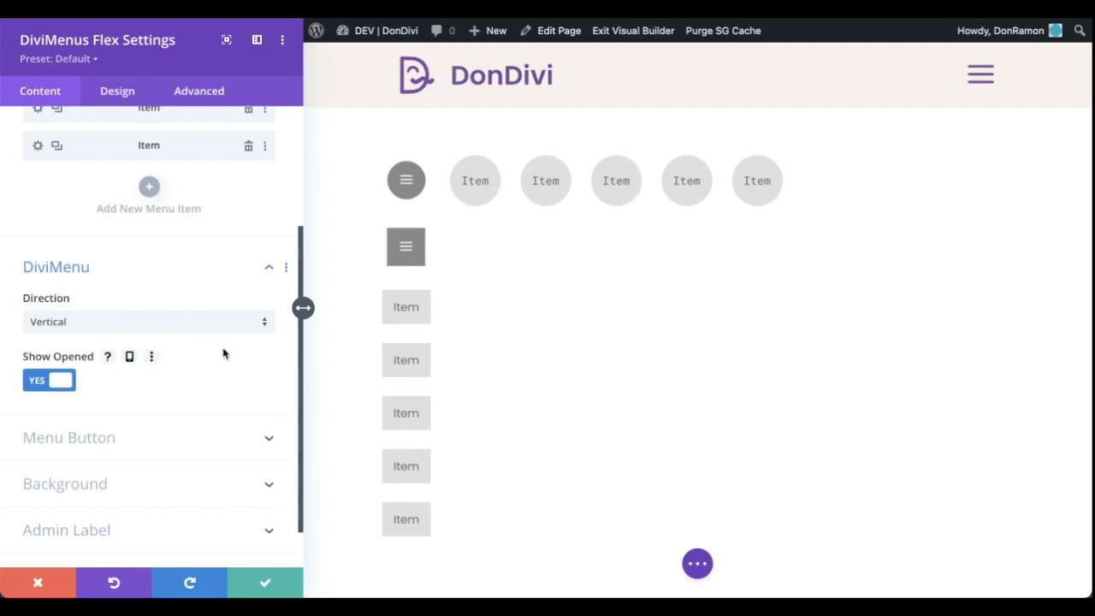
click(190, 328)
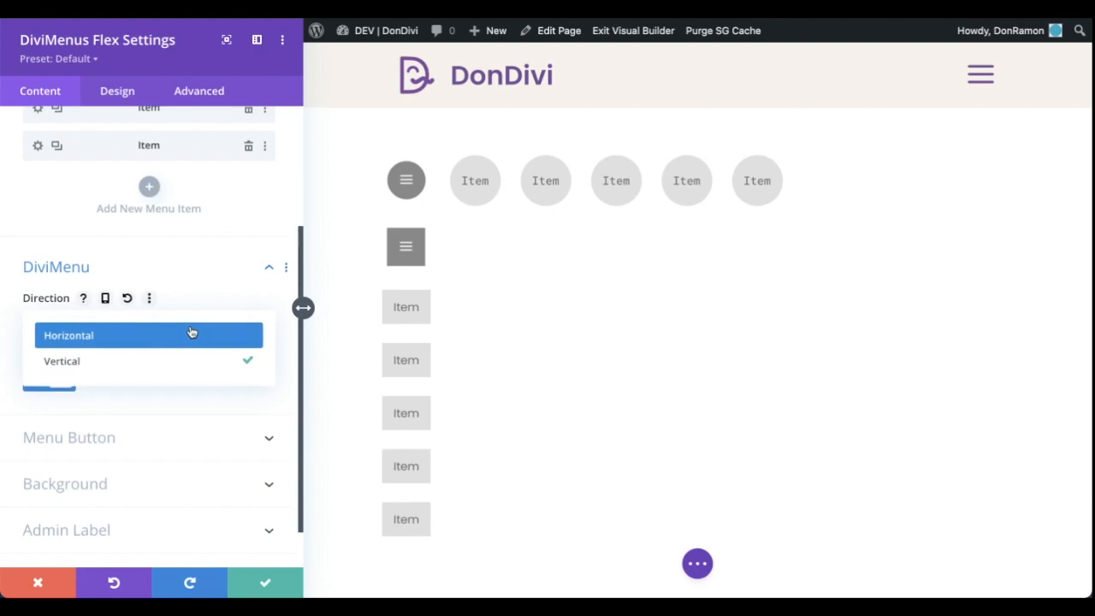
click(192, 333)
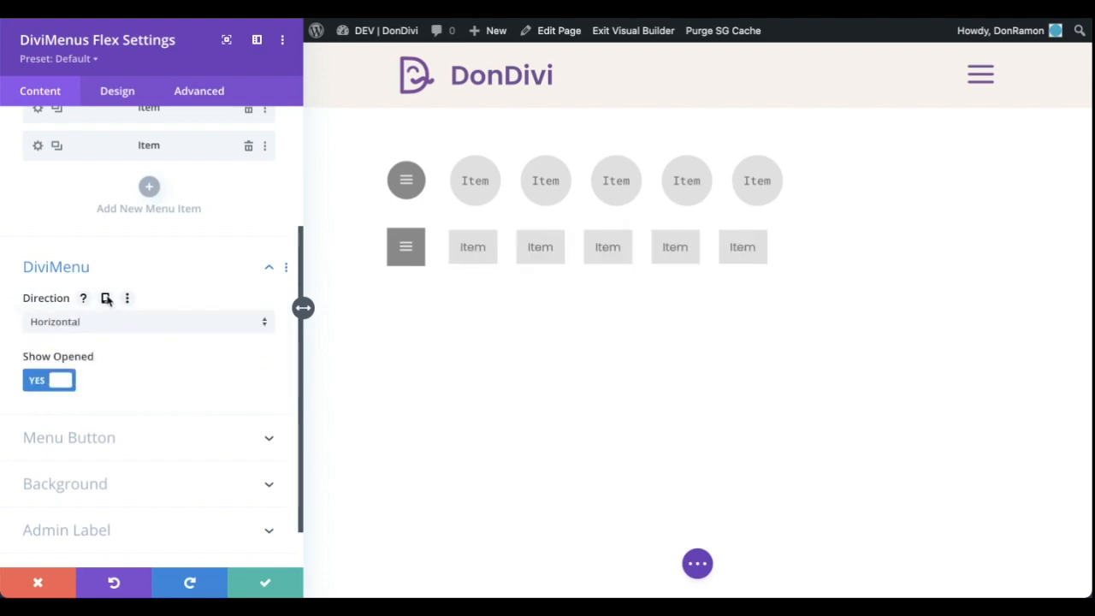
Enable responsive values for the DiviMenus Flex direction and set the tablet direction to Vertical
click(106, 298)
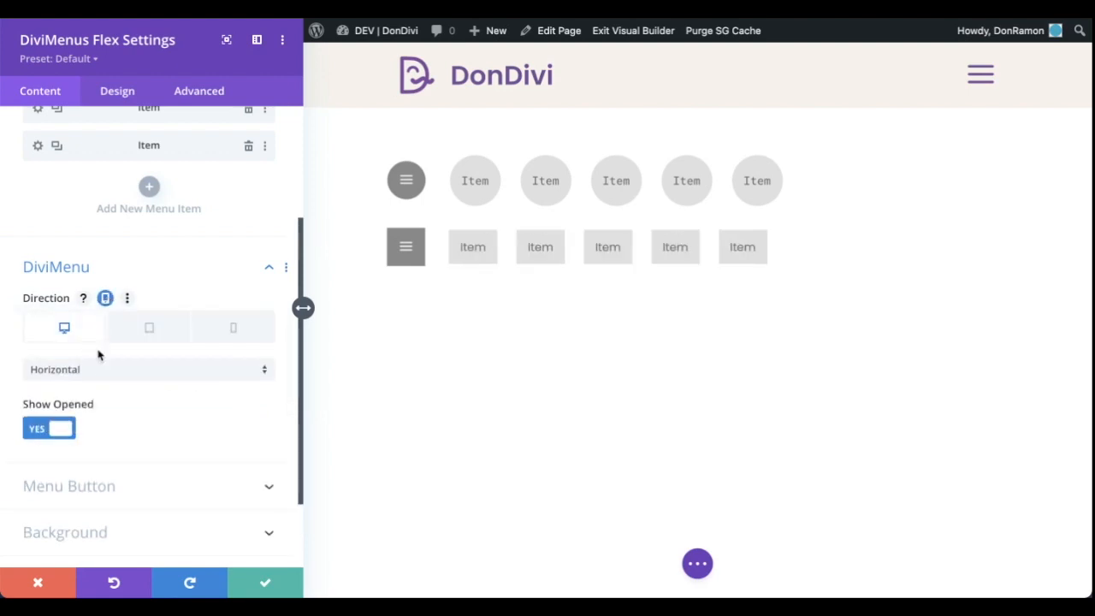
click(154, 326)
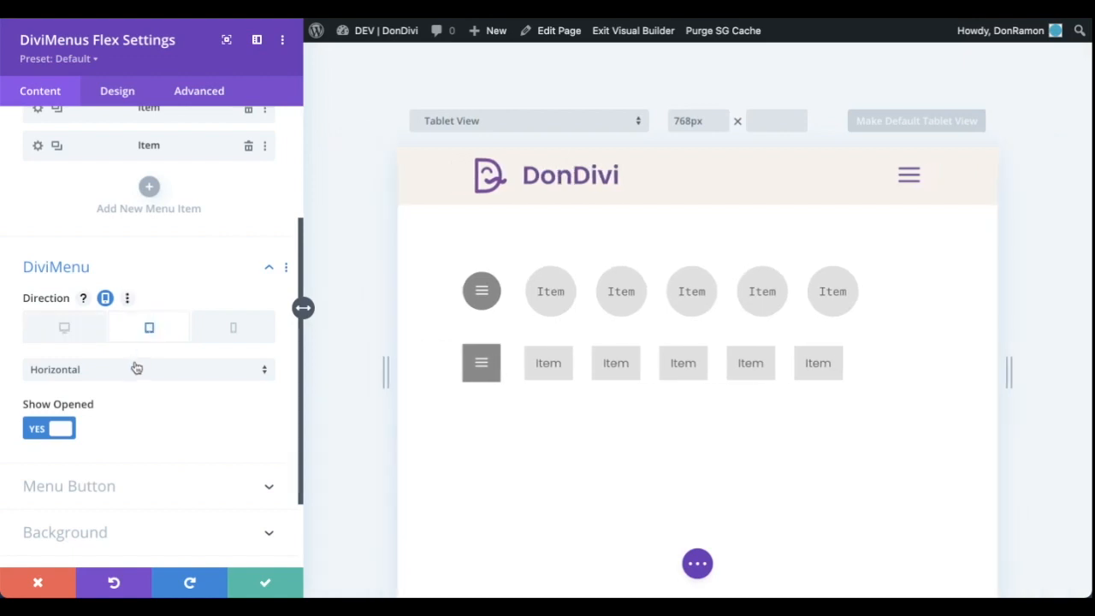
click(134, 367)
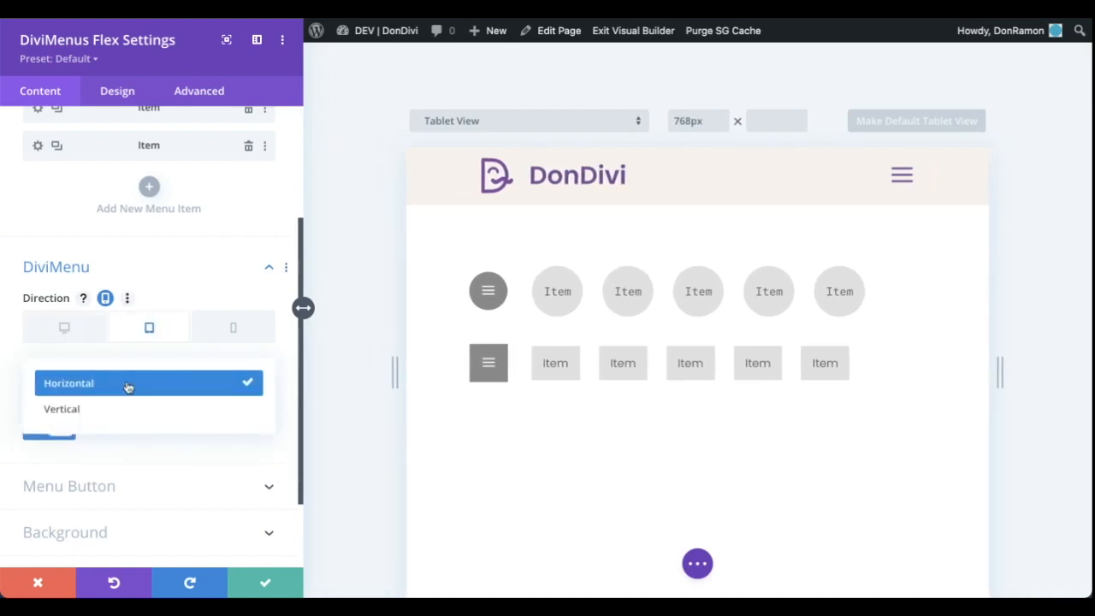
click(118, 414)
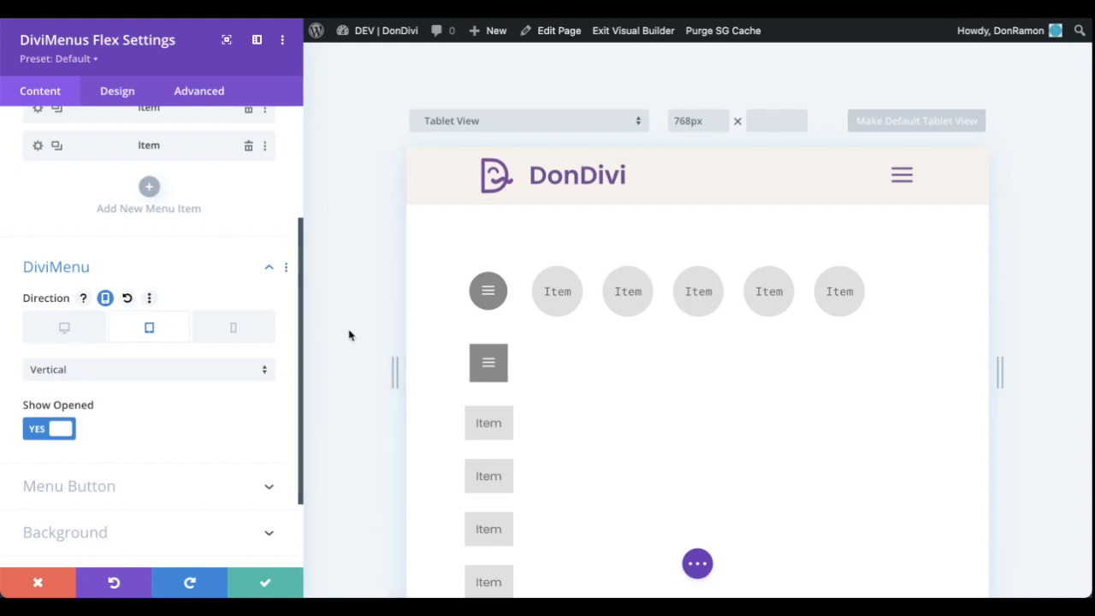
Return to the desktop view and turn off responsive values for the Flex menu's direction
click(88, 331)
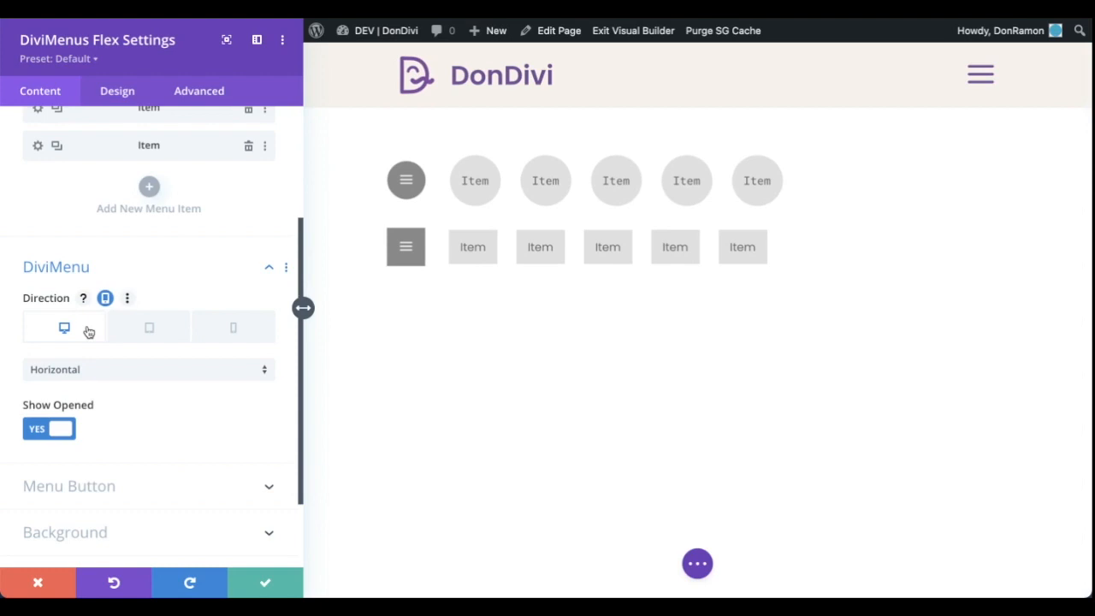
click(105, 298)
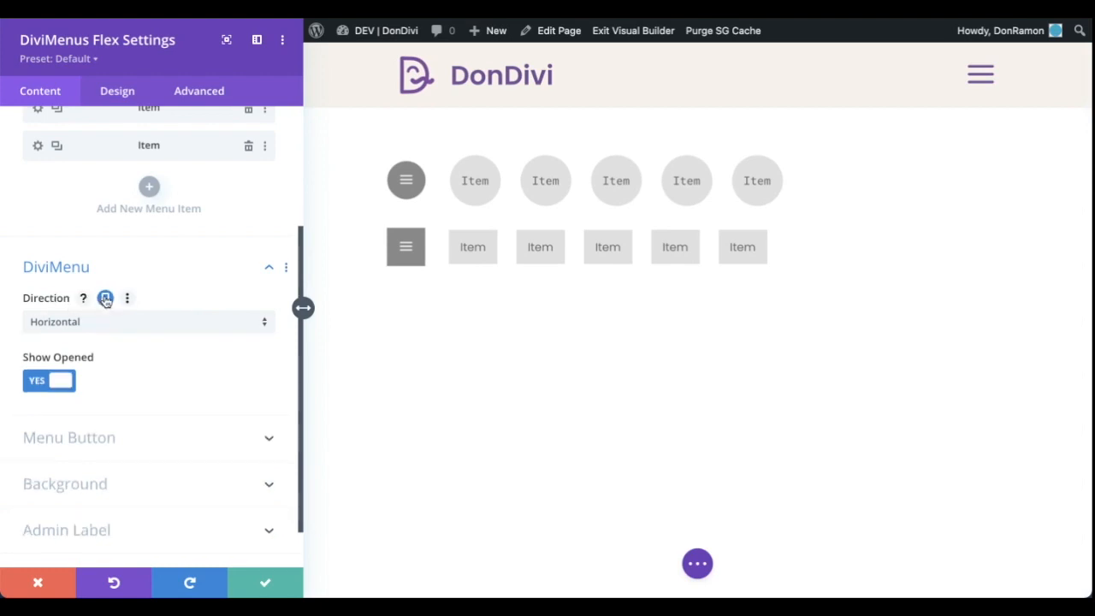
Title the first Flex menu item "Texto" and keep its content type as Text
scroll(271, 295, up, 2)
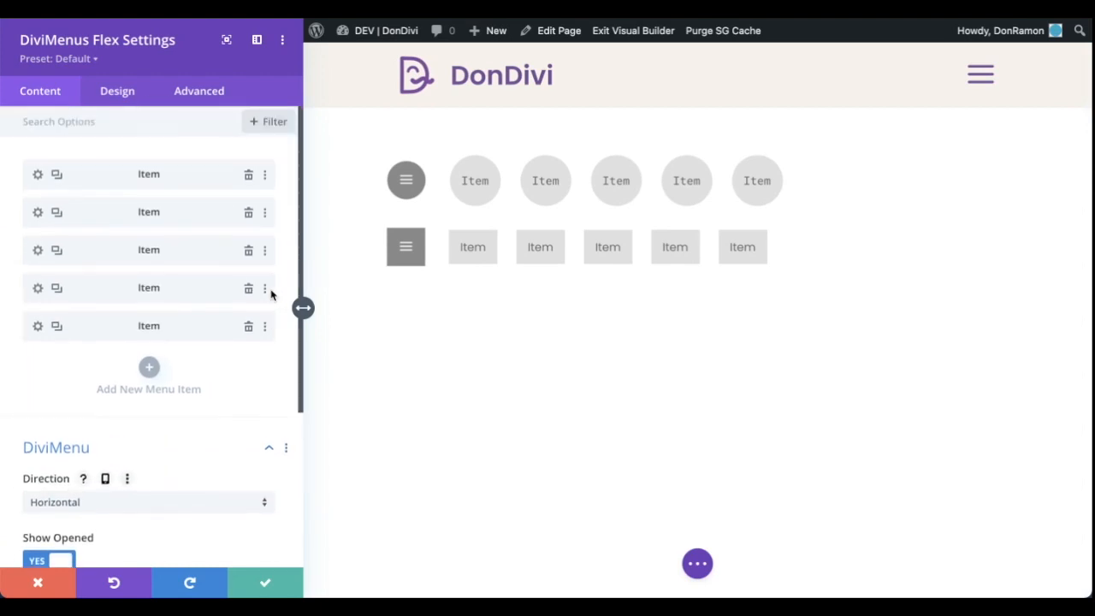
click(37, 174)
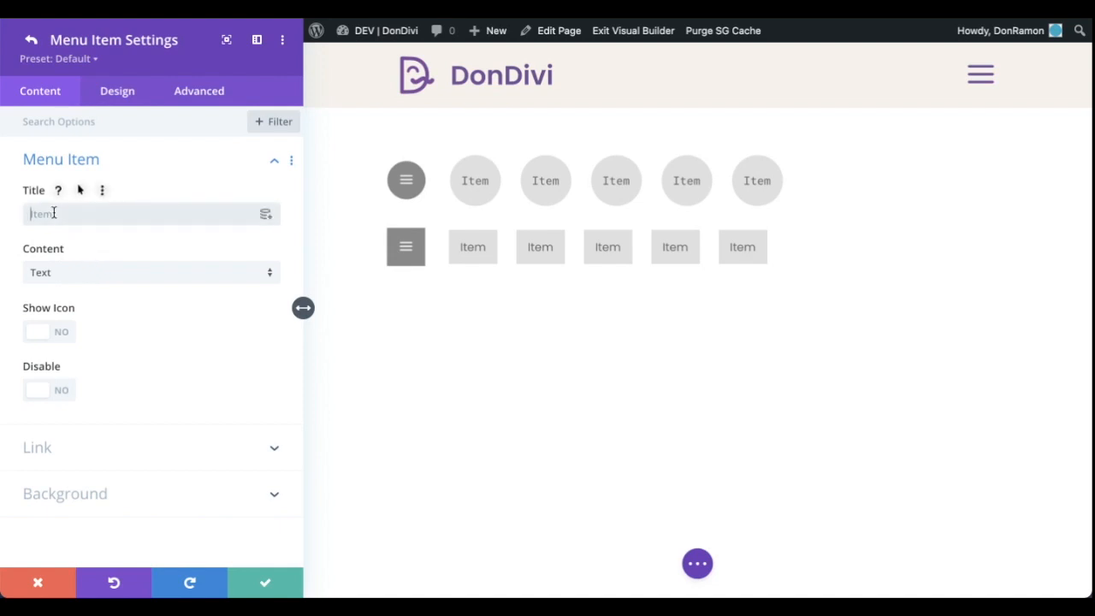
click(84, 214)
text(Texto)
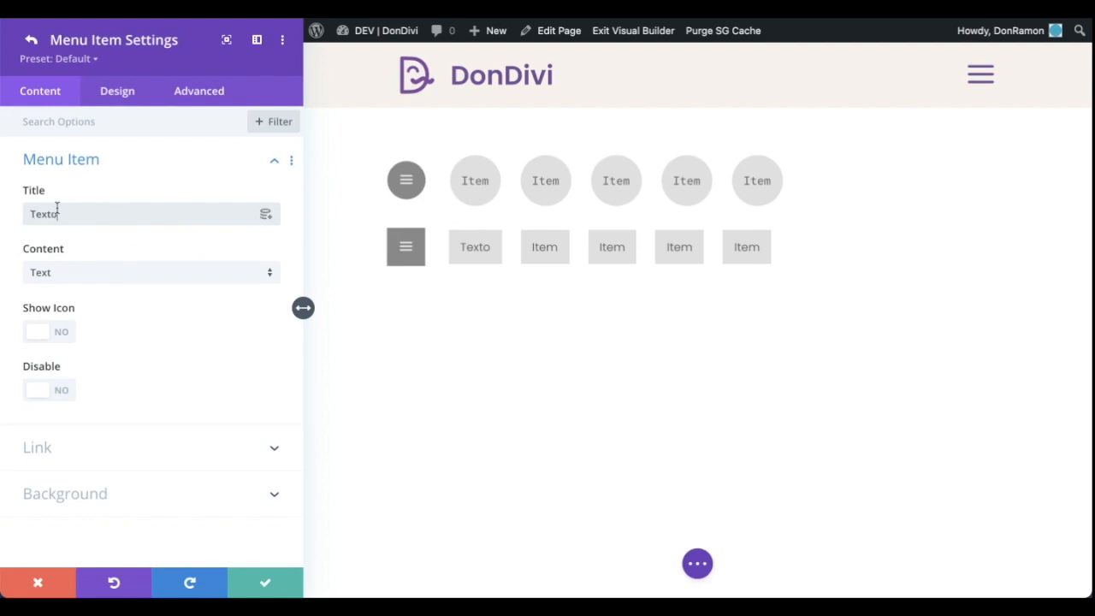
click(148, 281)
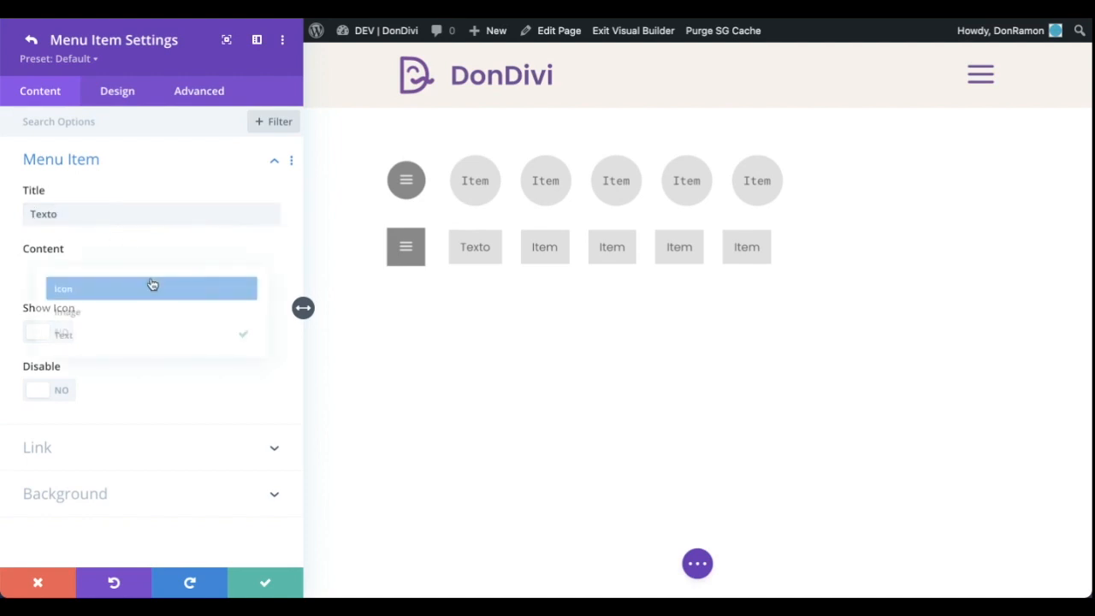
click(151, 341)
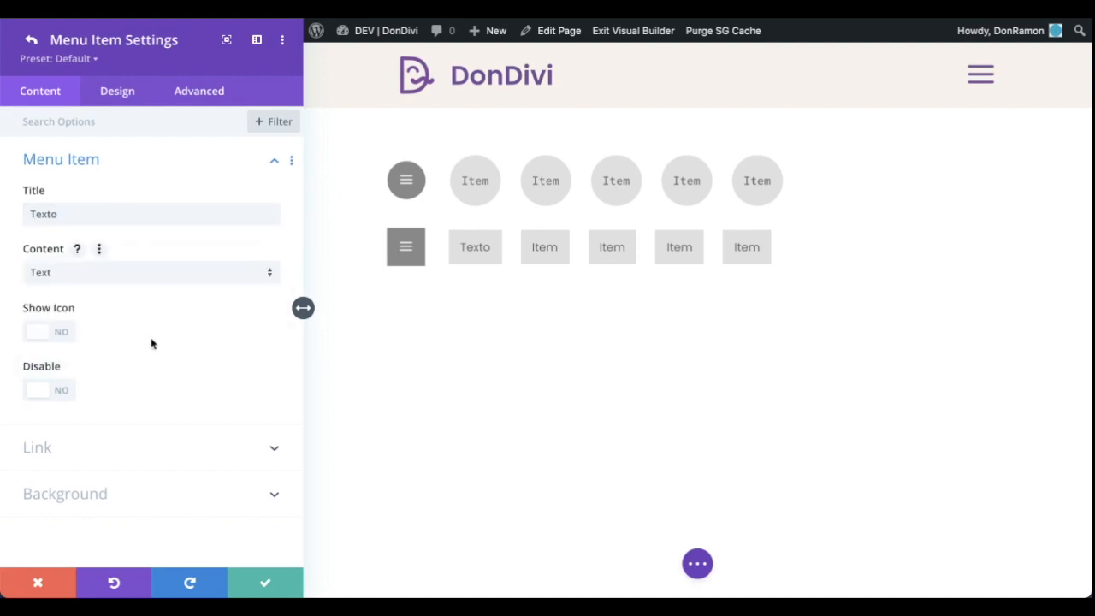
click(31, 40)
Title the second Flex menu item "Imagen" and set its content type to Image
click(40, 213)
click(34, 214)
text(Imagen)
click(134, 276)
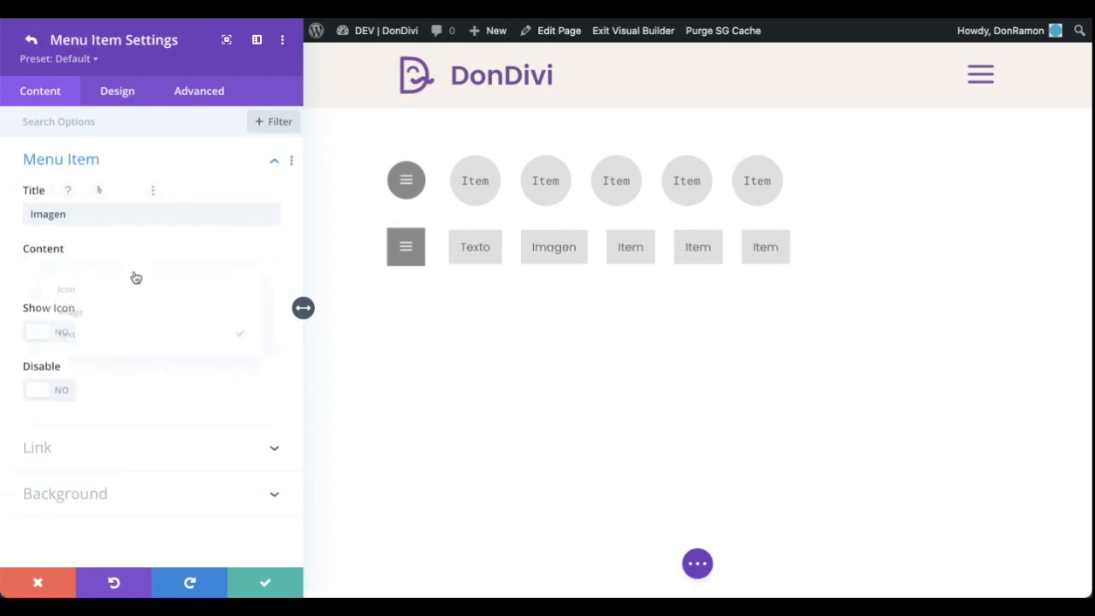
click(134, 312)
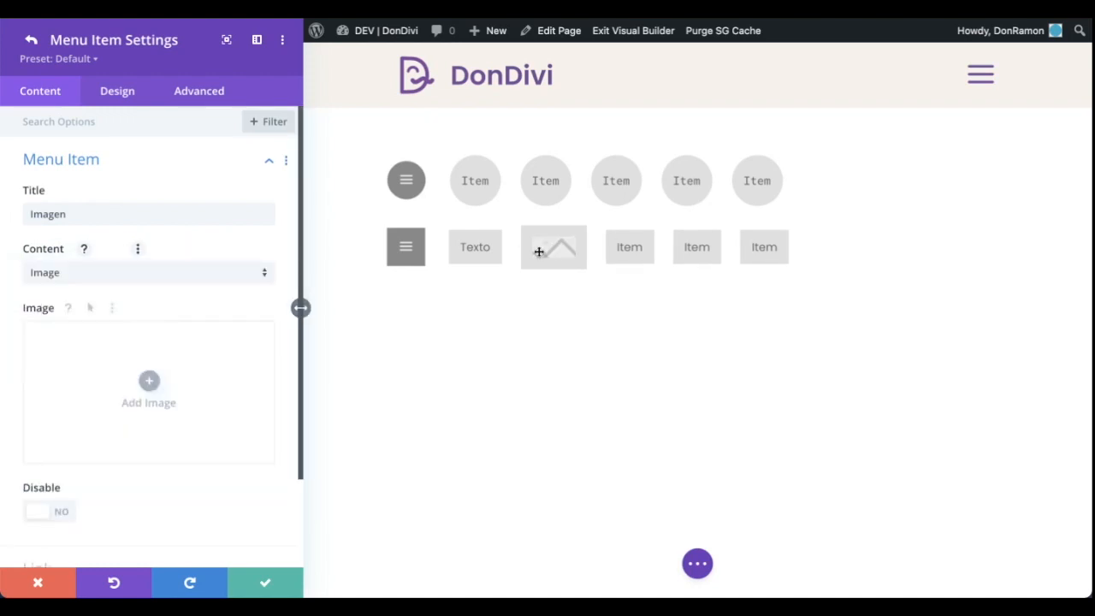
Assign the first portrait with a dark blue background from the media library to the Imagen item and set its image width to 98px
click(198, 348)
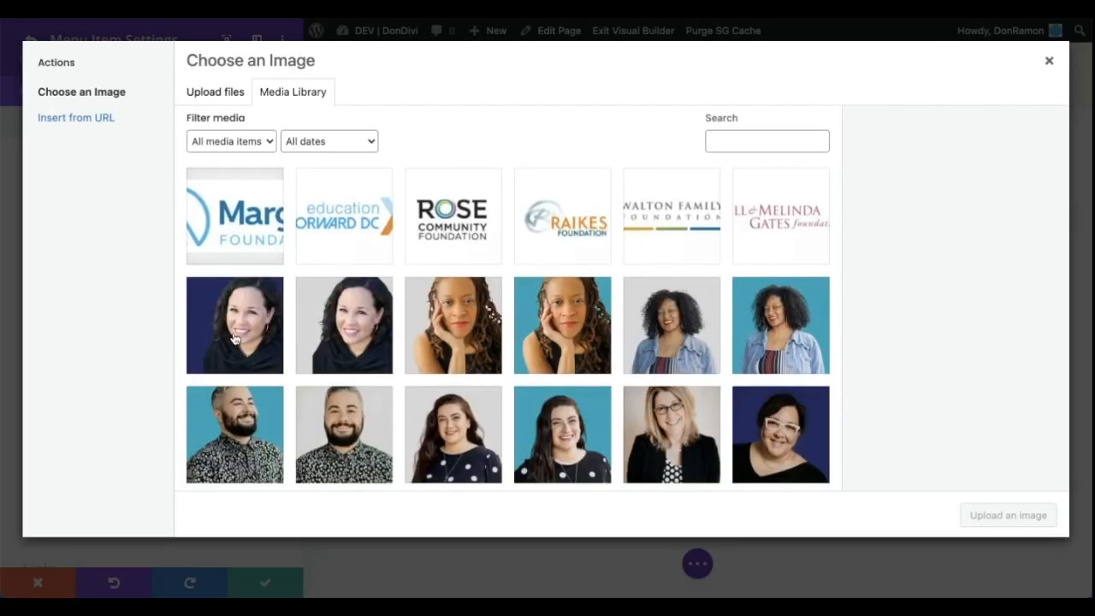
click(237, 336)
click(988, 508)
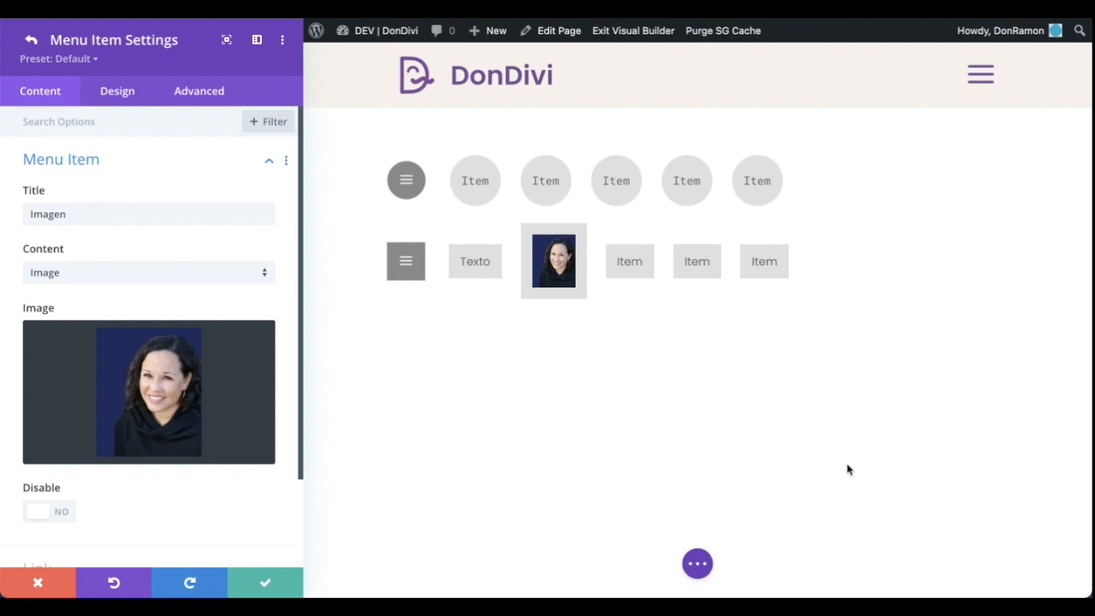
click(120, 90)
click(151, 205)
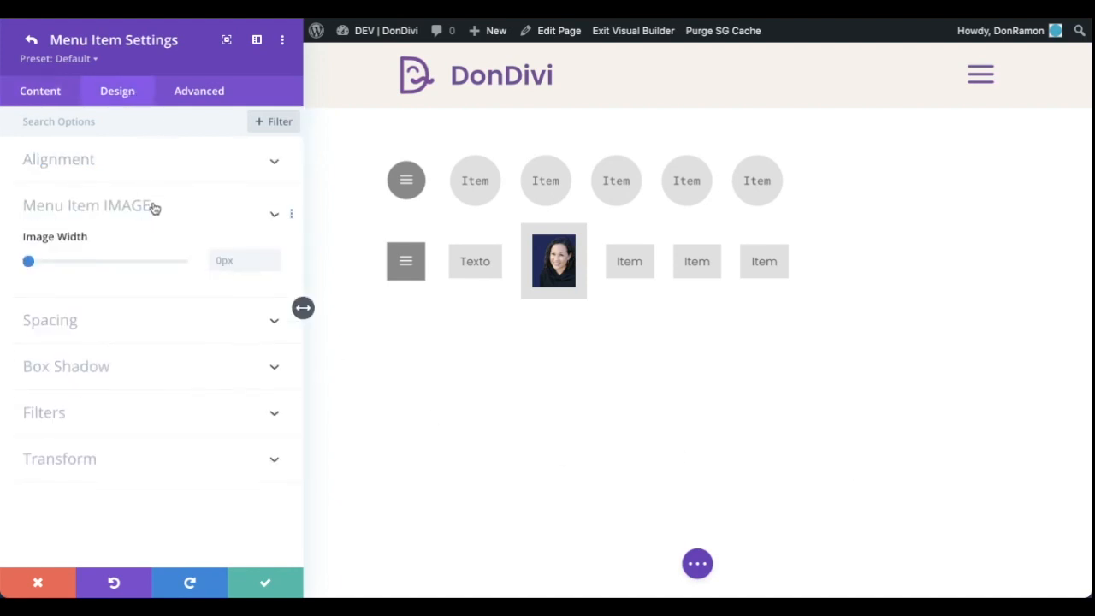
drag(28, 271, 56, 273)
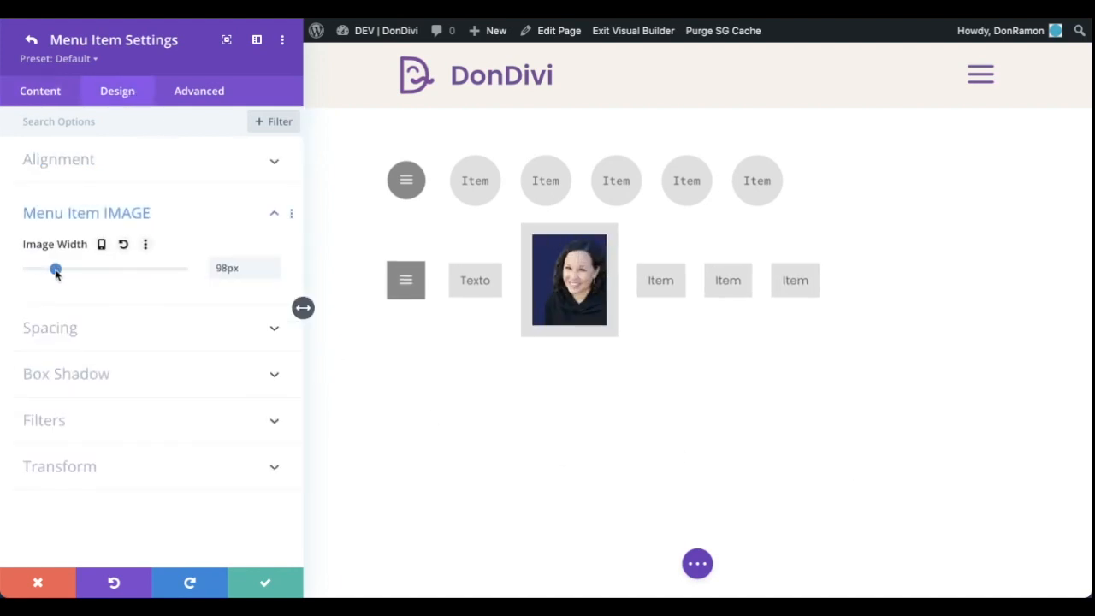
click(31, 40)
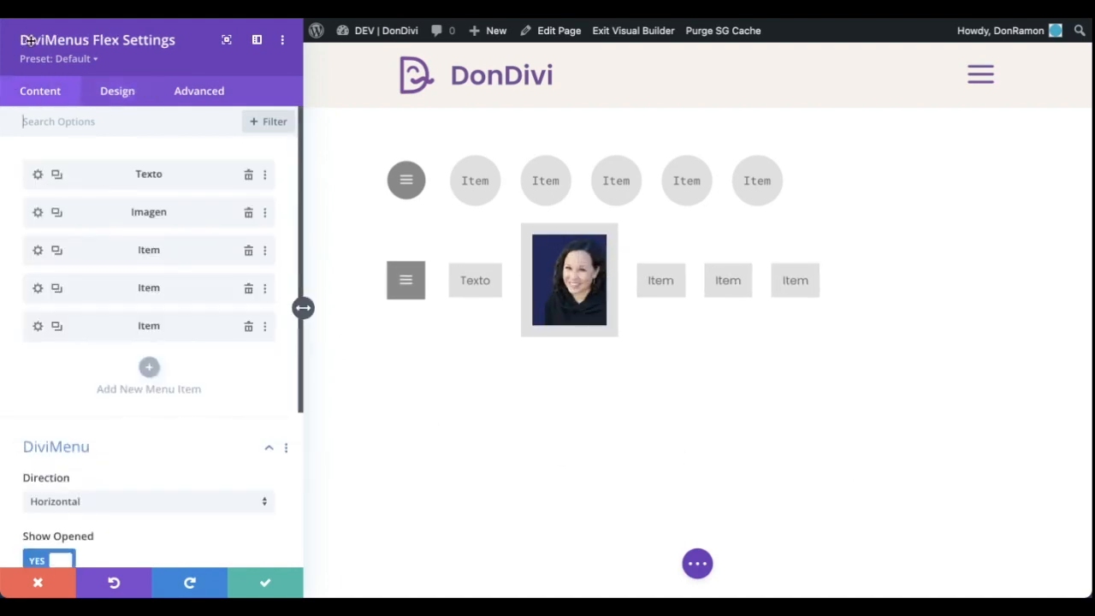
Title the third Flex menu item "Icono" and set its content to an Icon using the solid envelope
click(37, 250)
click(47, 214)
text(Icono)
click(151, 272)
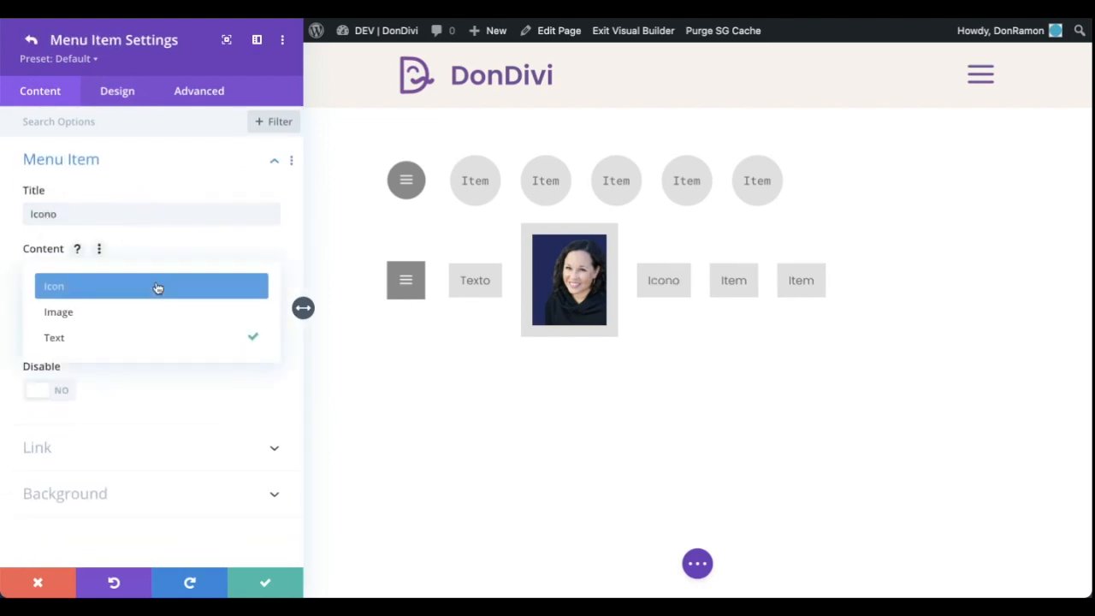
click(157, 288)
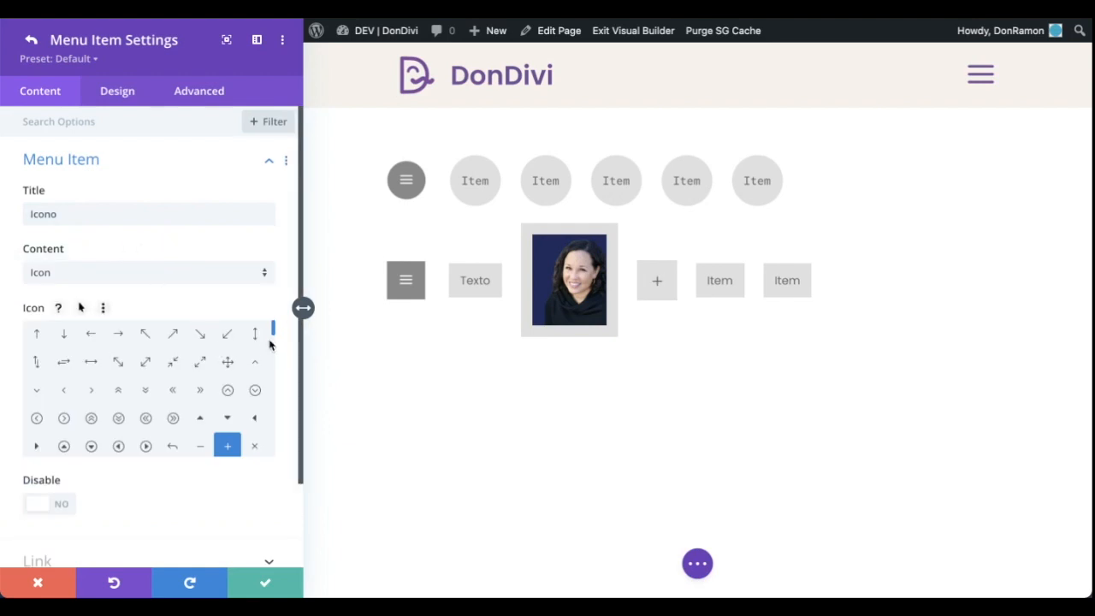
drag(273, 332, 274, 410)
click(146, 356)
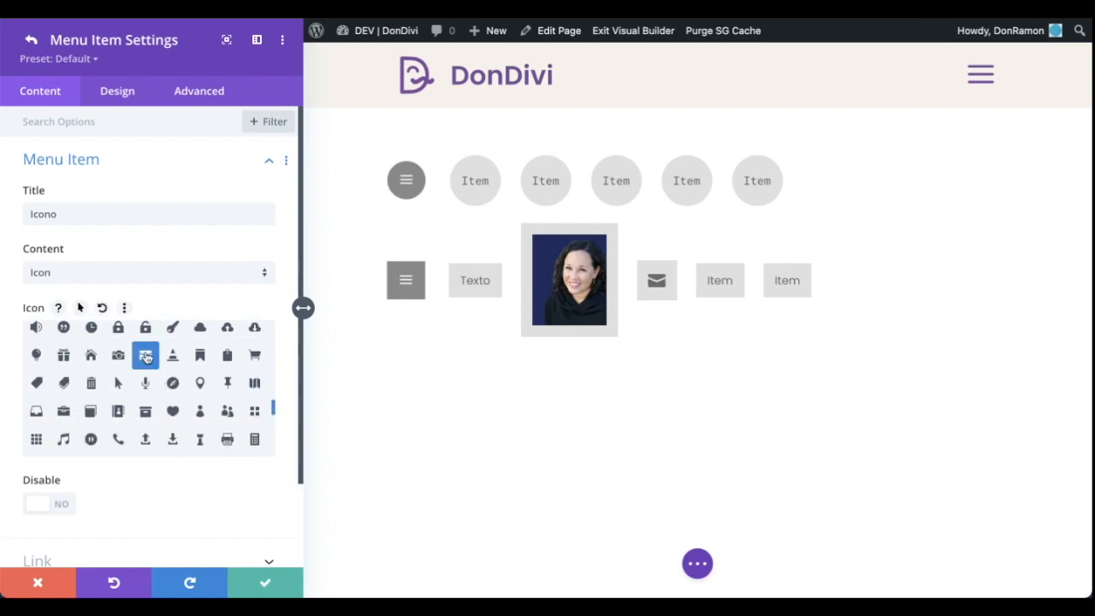
click(29, 40)
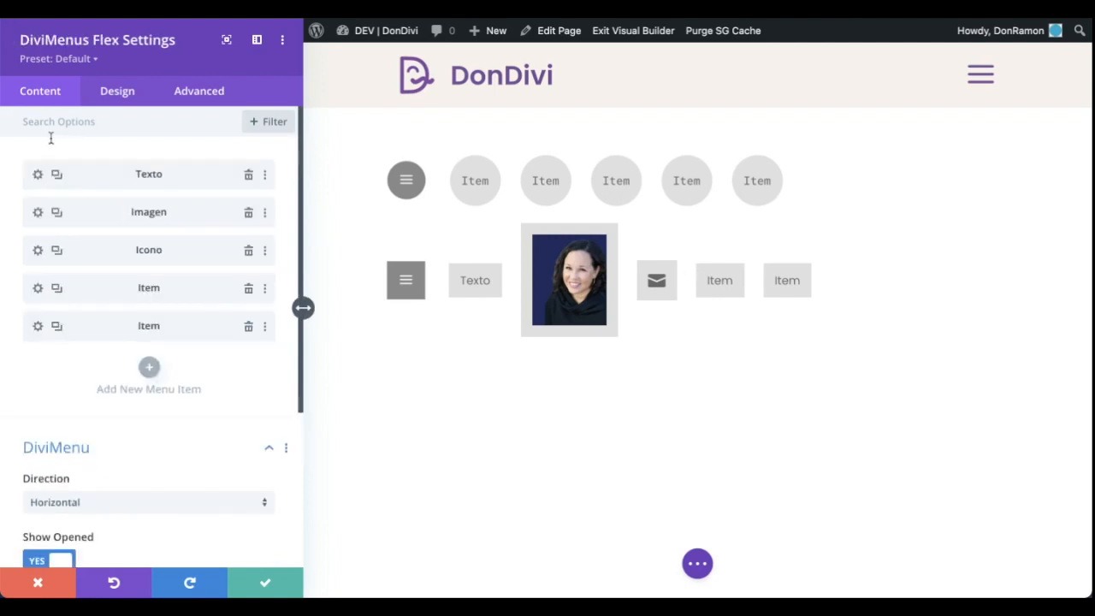
Title the fourth Flex menu item "Texto con Icono" and keep its content type as Text
click(37, 289)
click(44, 214)
text(Texto con Icono)
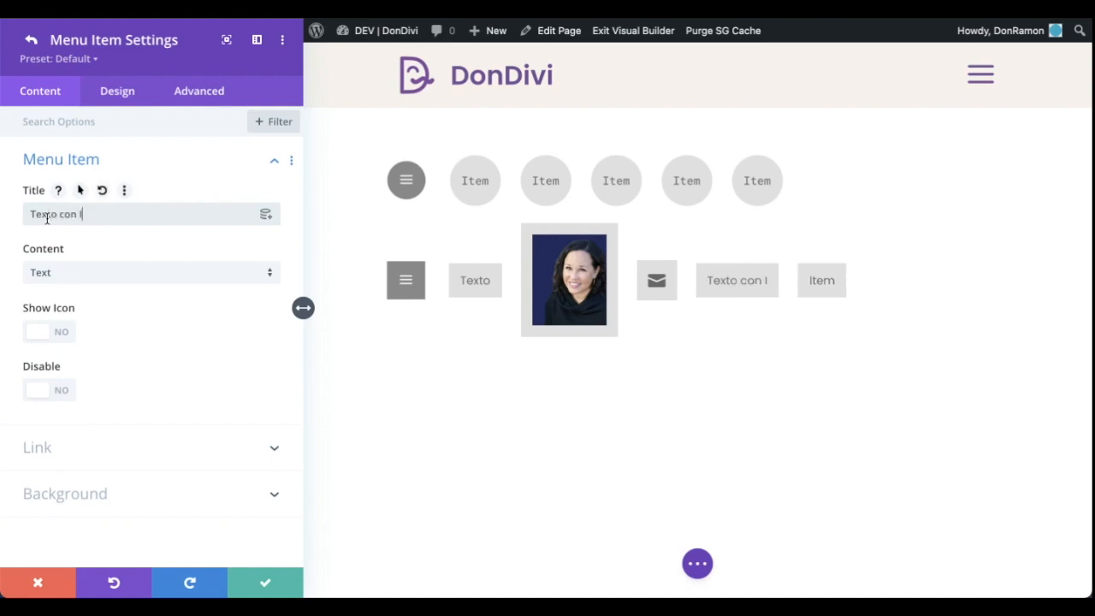
click(91, 273)
click(93, 337)
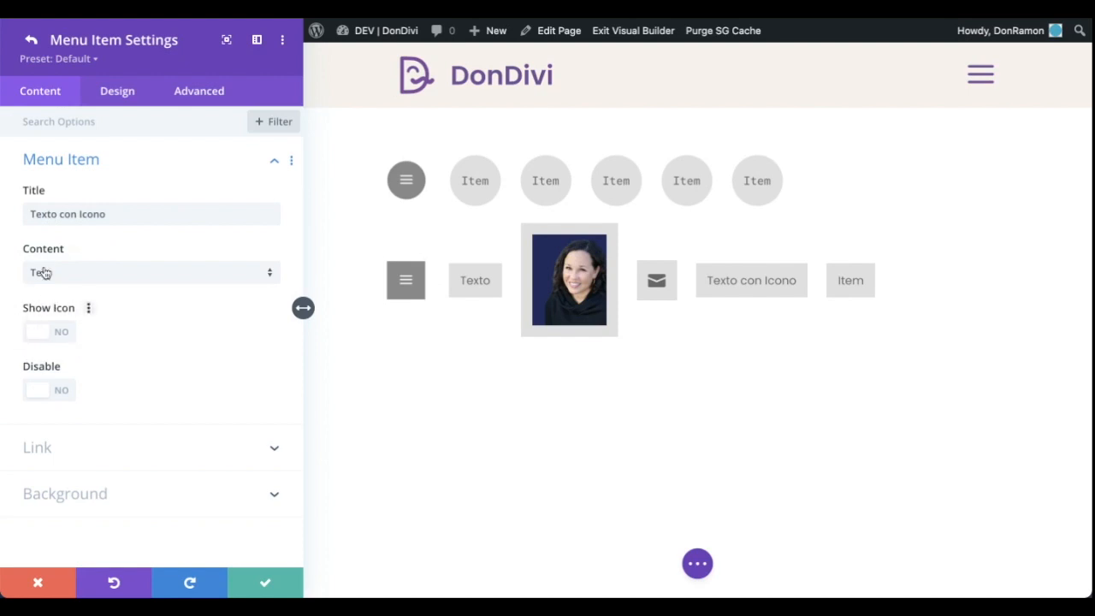
Enable Show Icon for the Texto con Icono item and choose the plain solid cloud icon, after trying the down chevron
click(36, 333)
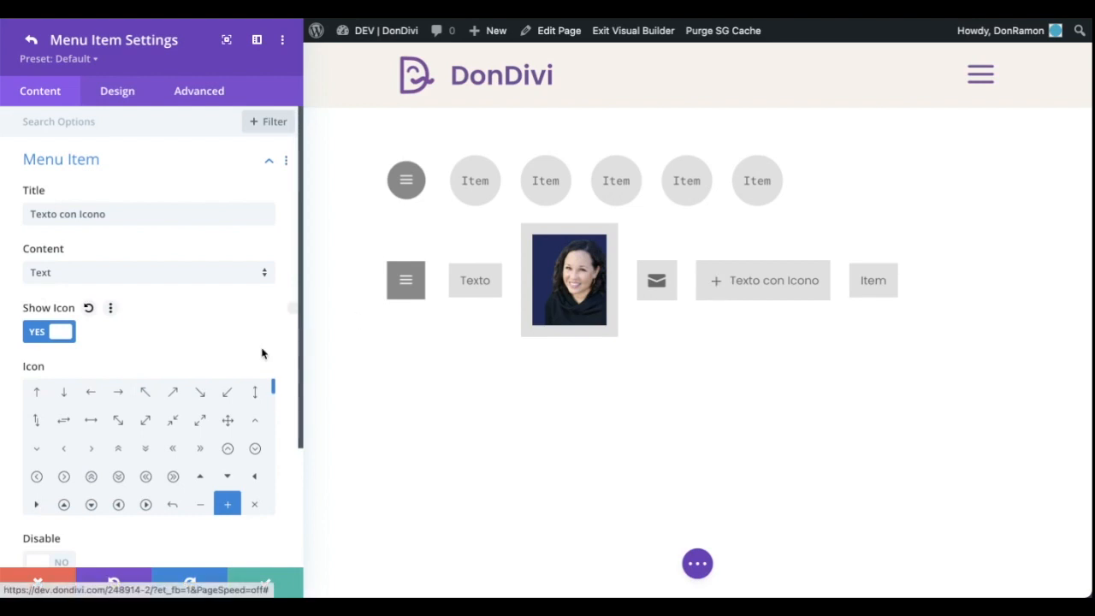
scroll(283, 356, down, 1)
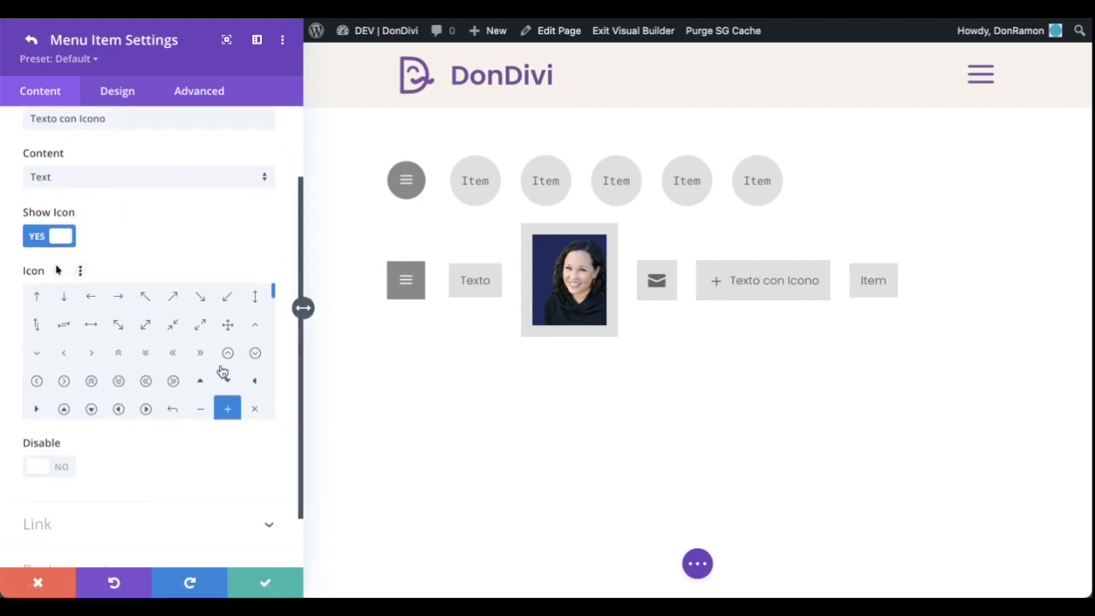
click(37, 353)
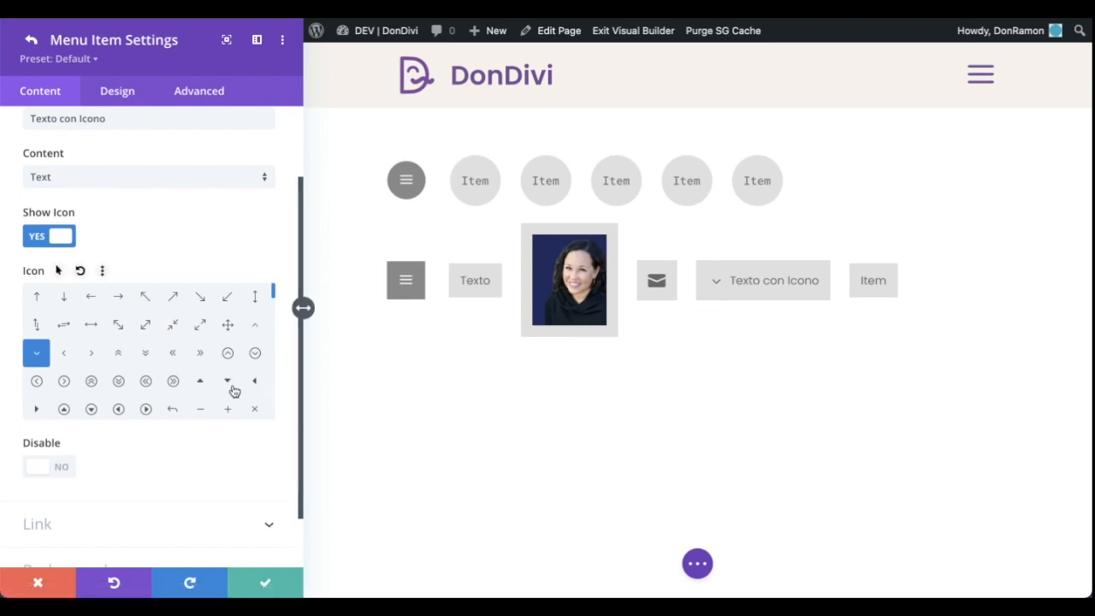
drag(271, 296, 265, 367)
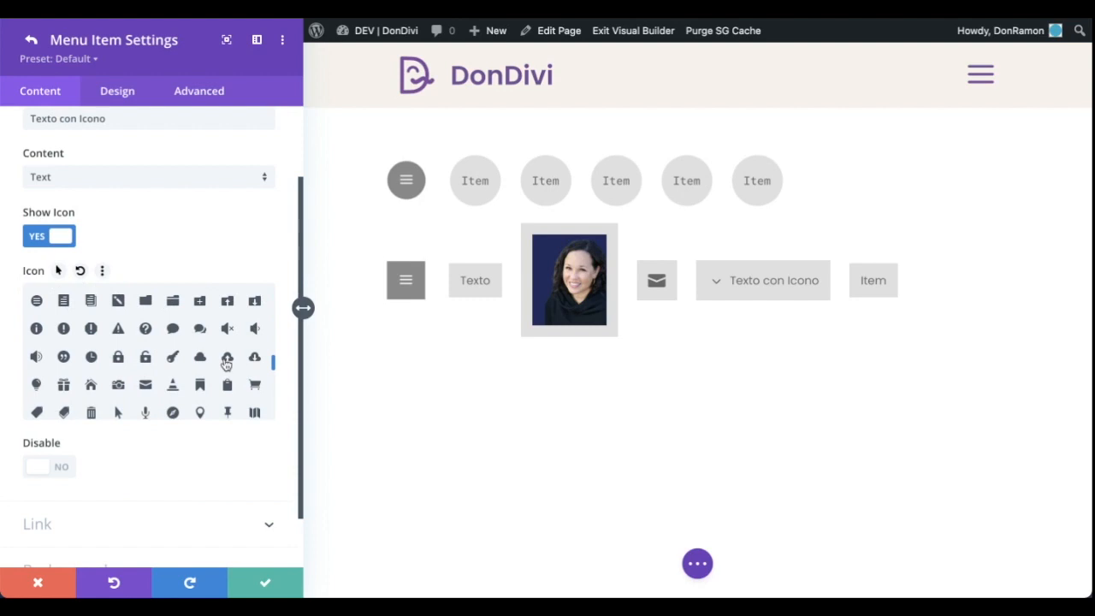
click(200, 357)
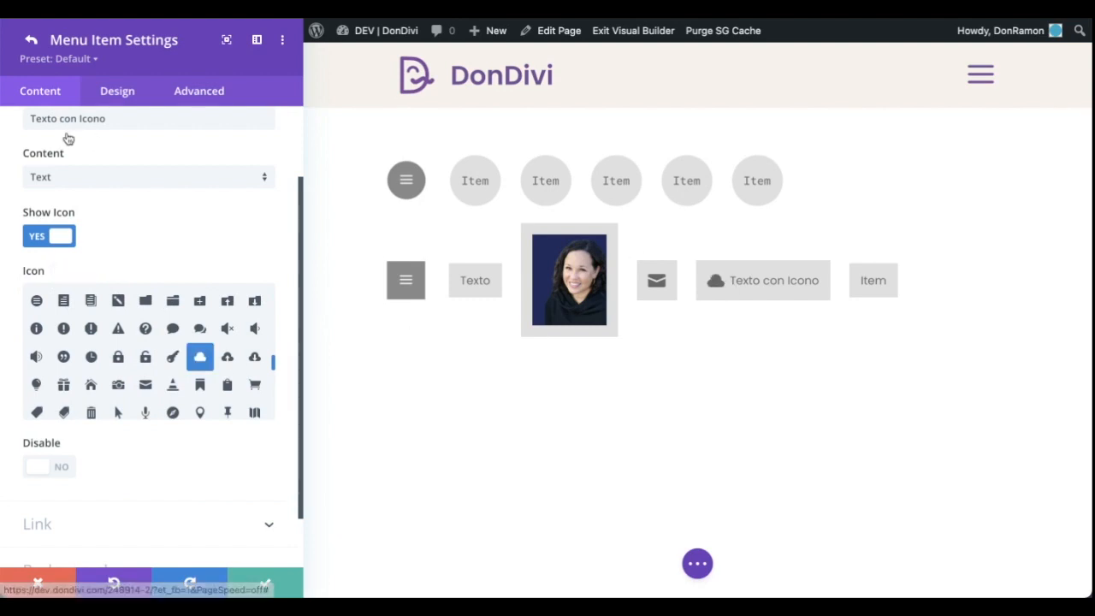
Try the Top, Right and Bottom icon placements for the Texto con Icono item and return the placement to Left
click(123, 90)
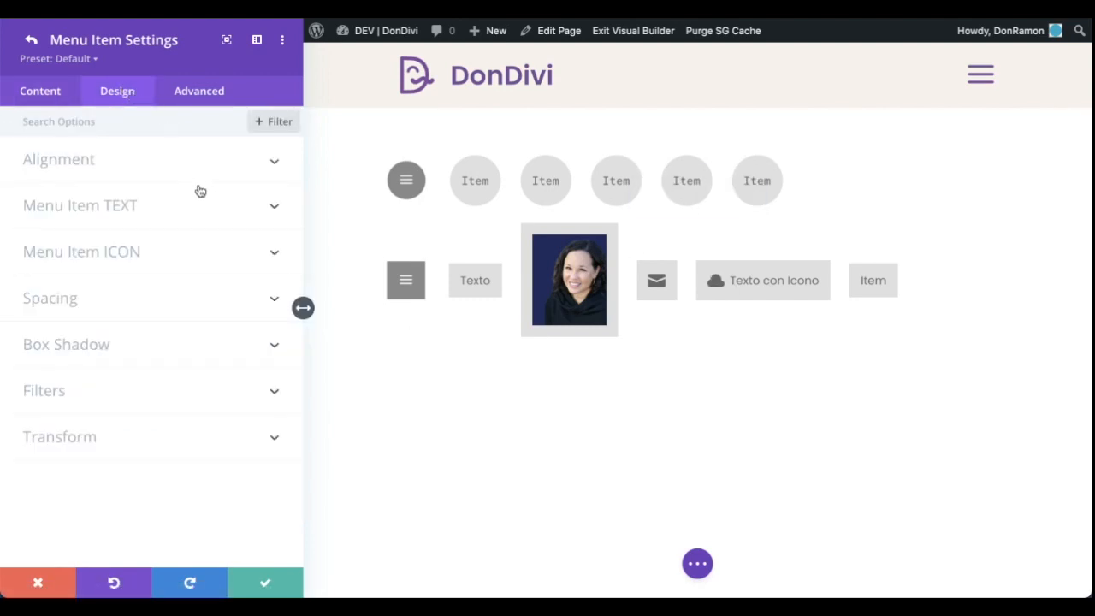
click(188, 251)
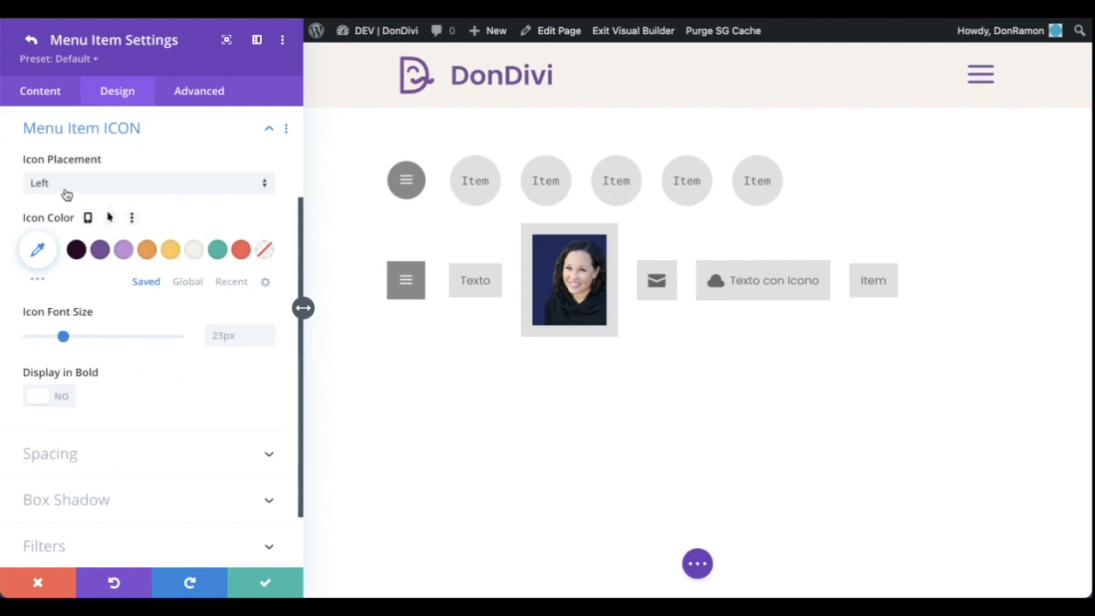
click(165, 190)
click(188, 196)
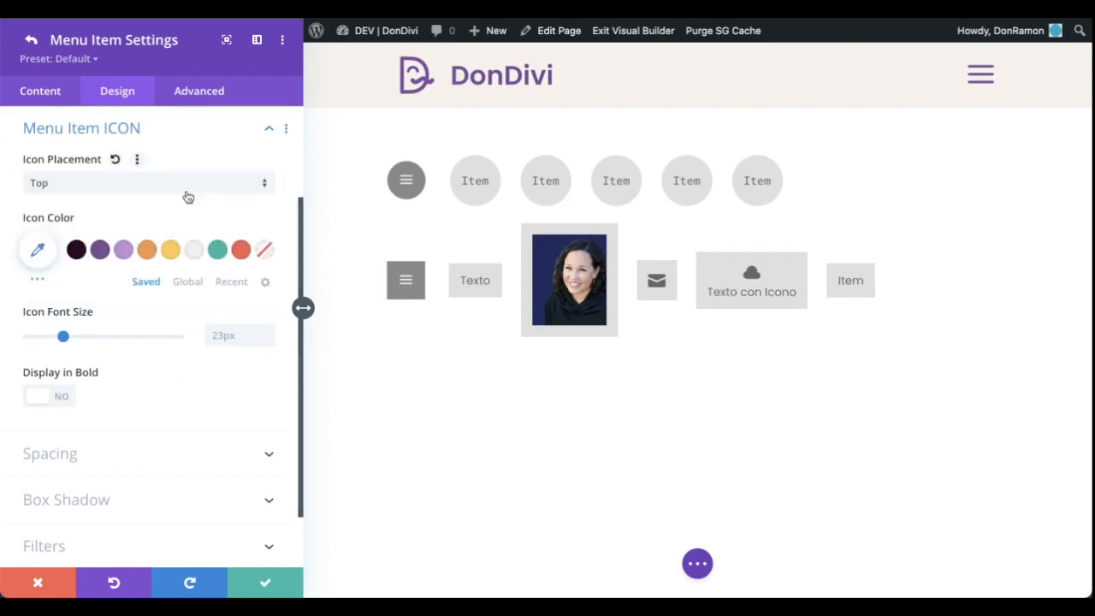
click(204, 183)
click(195, 223)
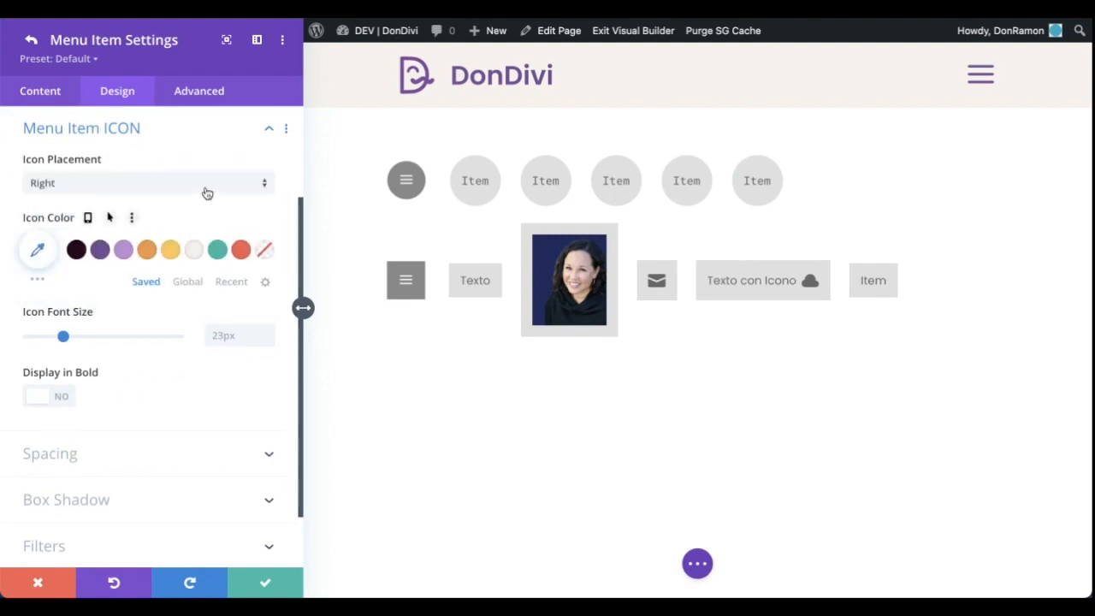
click(204, 187)
click(196, 248)
click(193, 197)
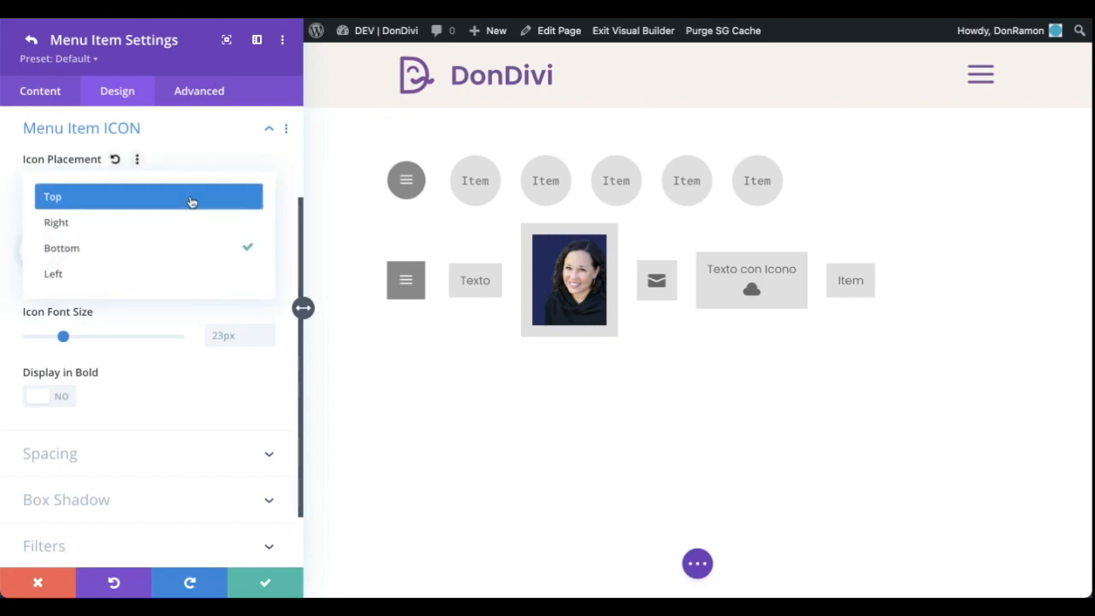
click(176, 270)
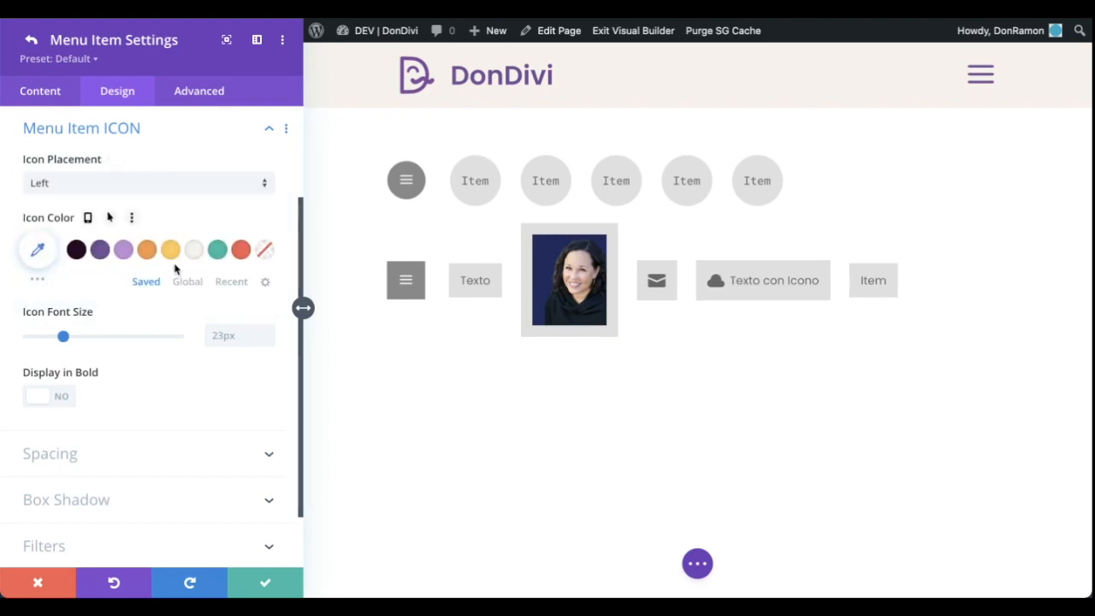
click(31, 39)
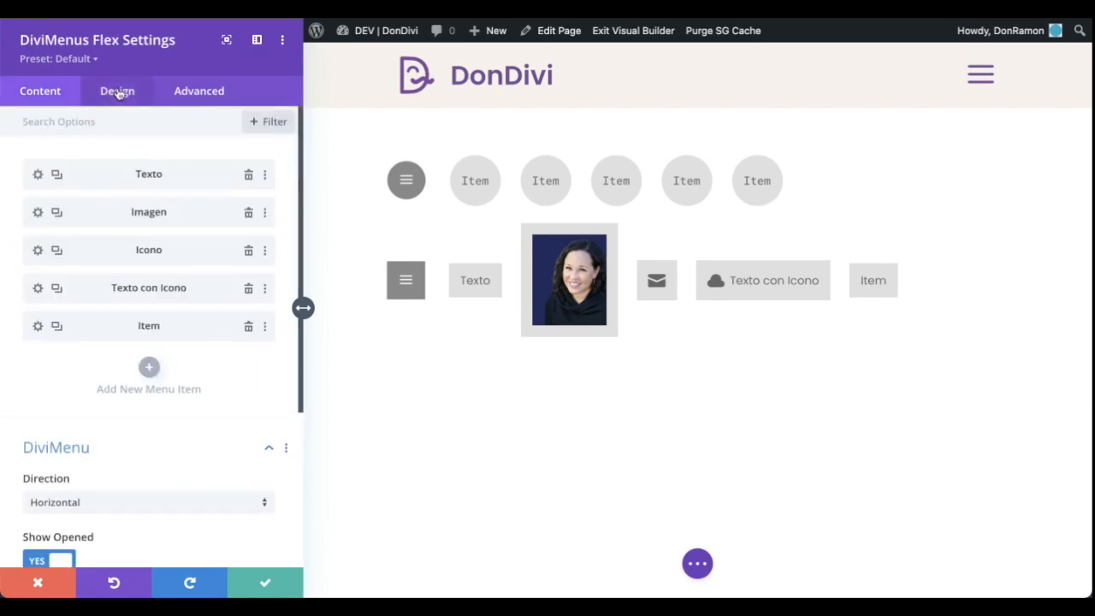
Center the DiviMenus Flex menu with the DiviMenu Horizontal Alignment design setting
click(119, 92)
scroll(183, 166, up, 3)
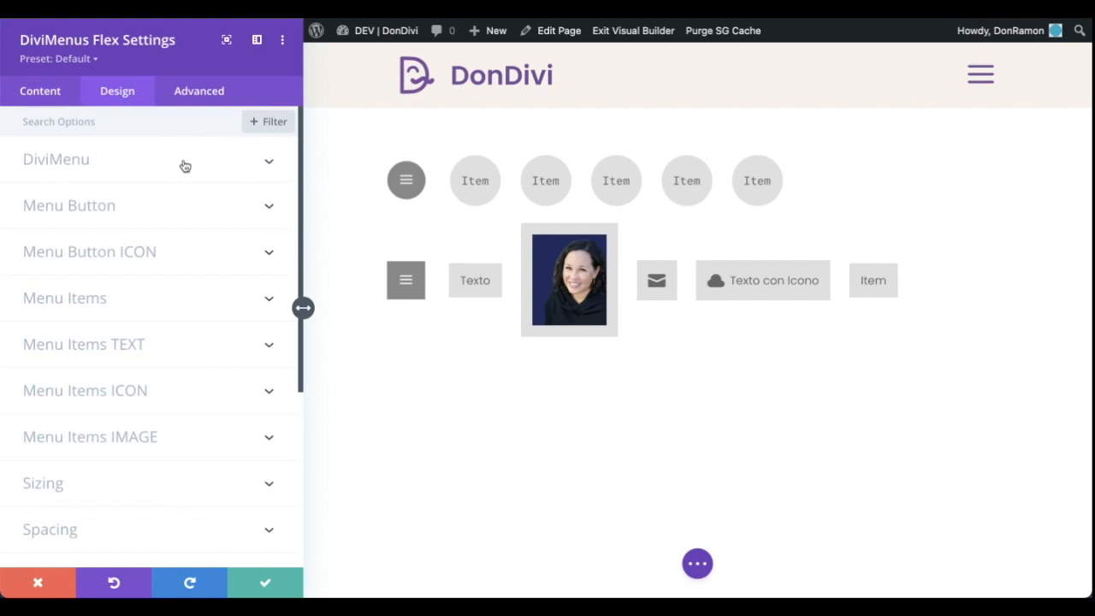
click(243, 163)
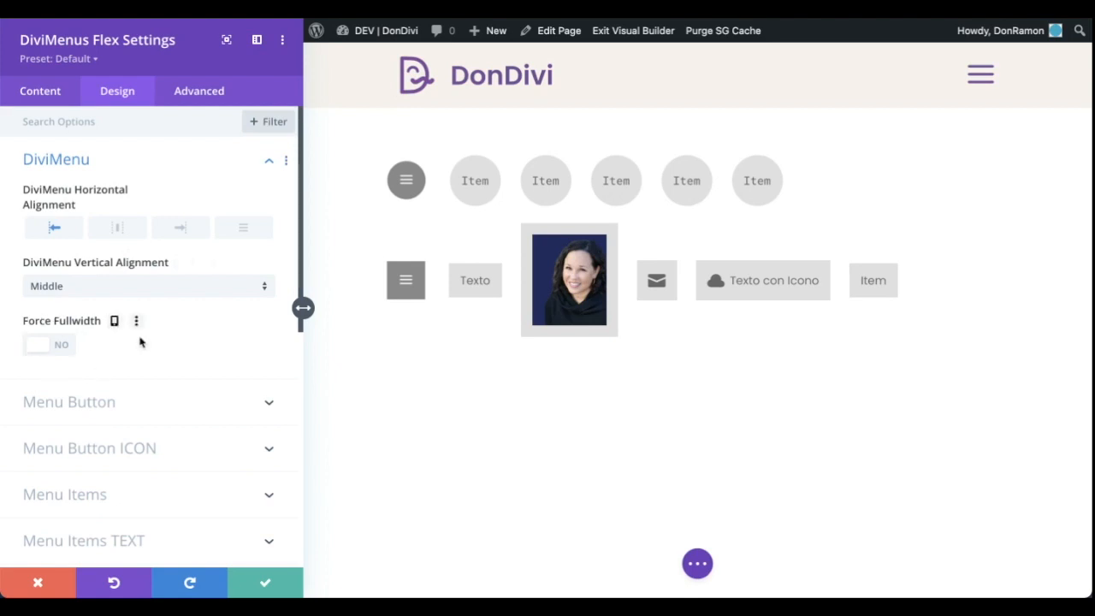
click(121, 229)
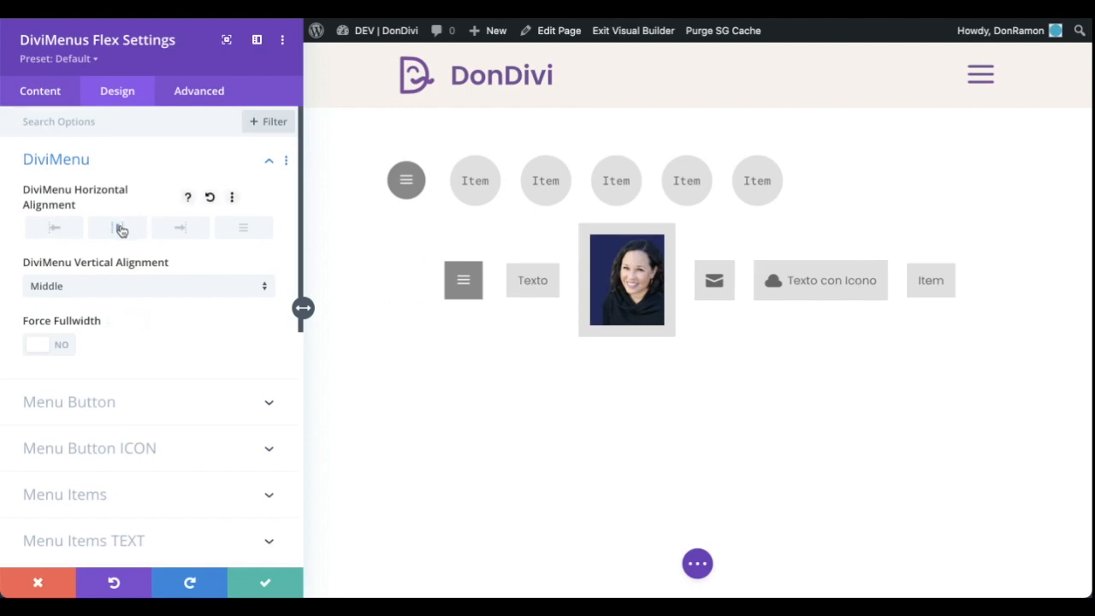
Justify the Flex menu horizontally after trying right alignment, and set its vertical alignment to Bottom after trying Top
click(177, 231)
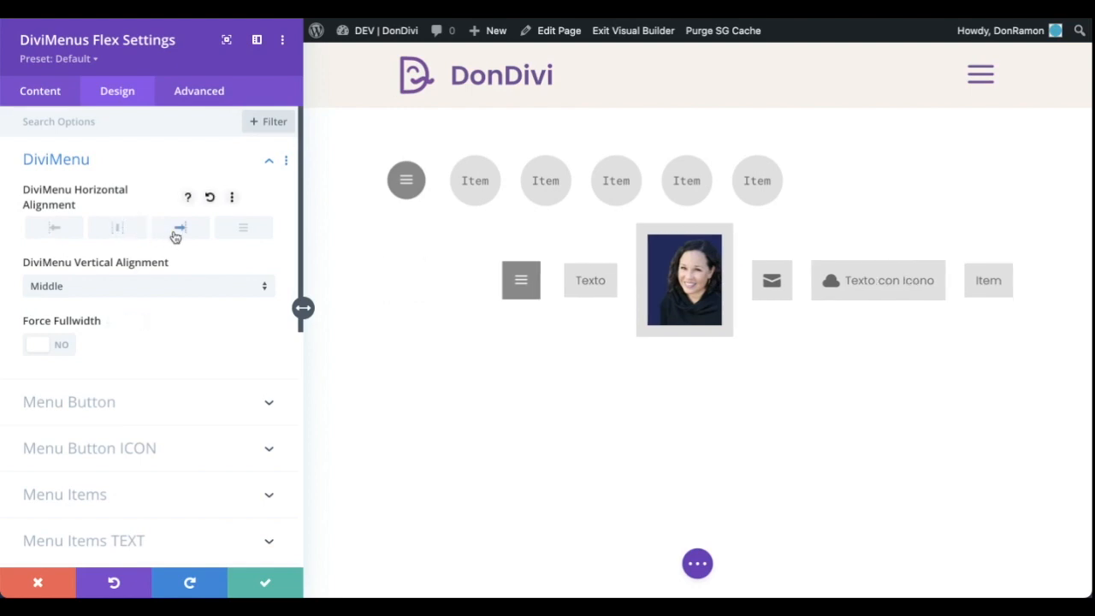
click(240, 229)
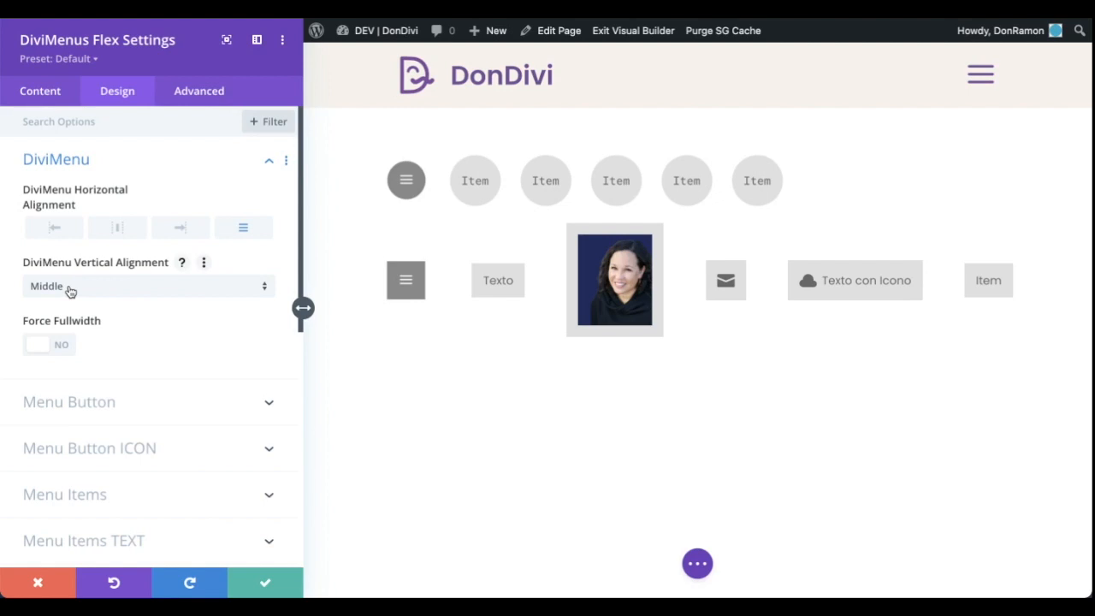
click(135, 288)
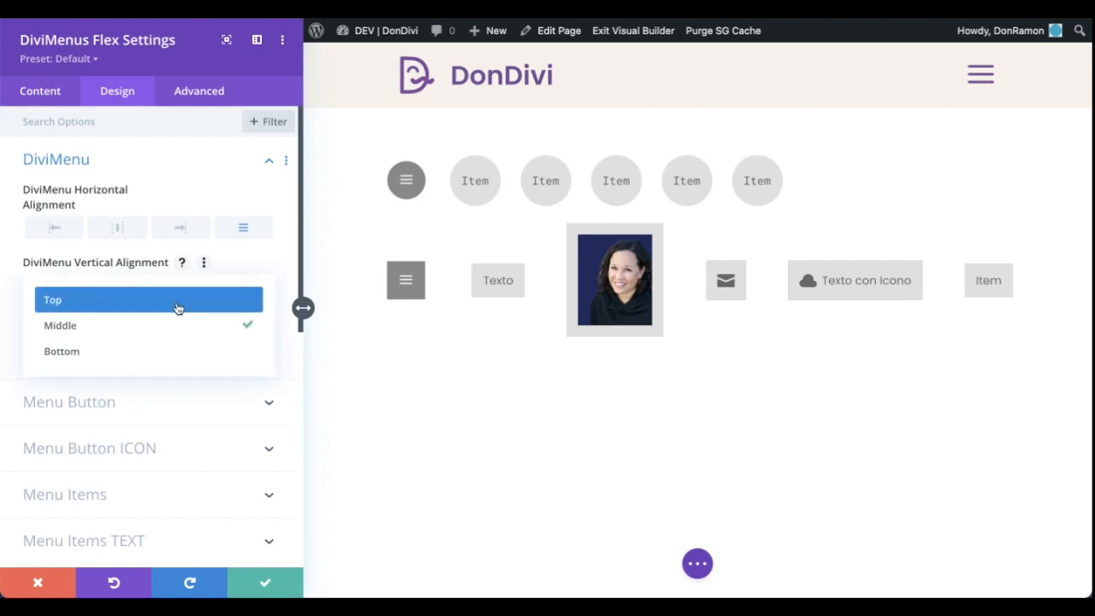
click(178, 304)
click(180, 290)
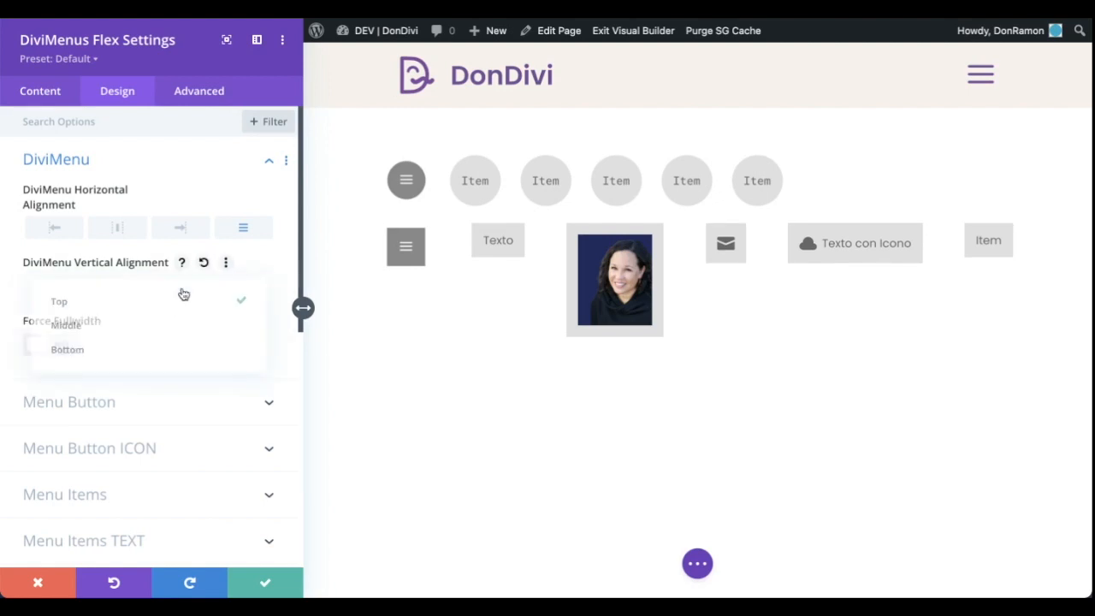
click(182, 351)
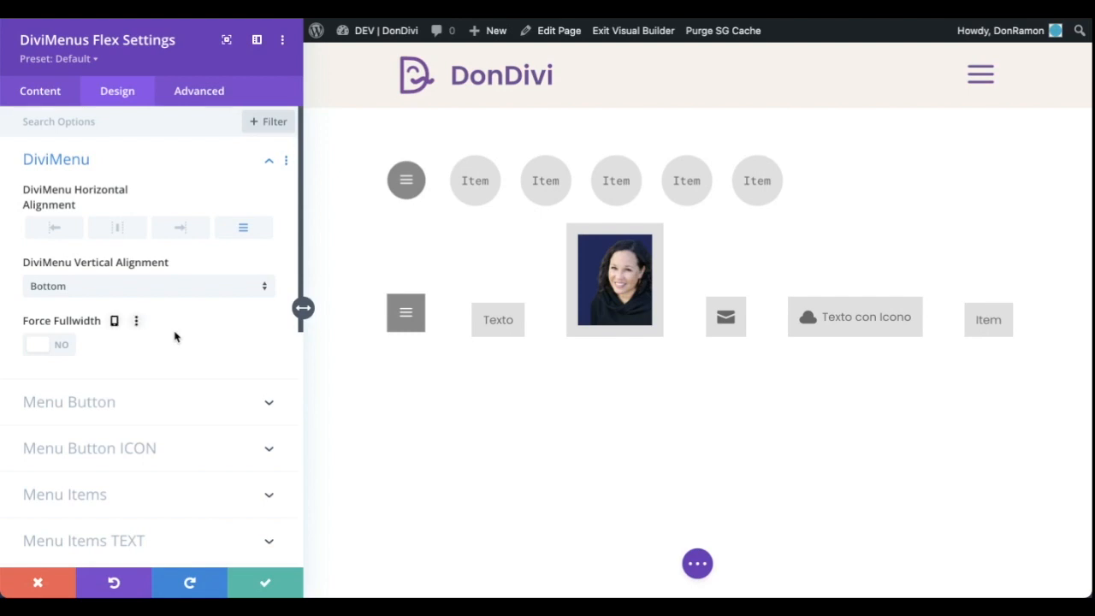
Try Force Fullwidth on the horizontal Flex menu, turn it off again and return the menu to left alignment
click(40, 346)
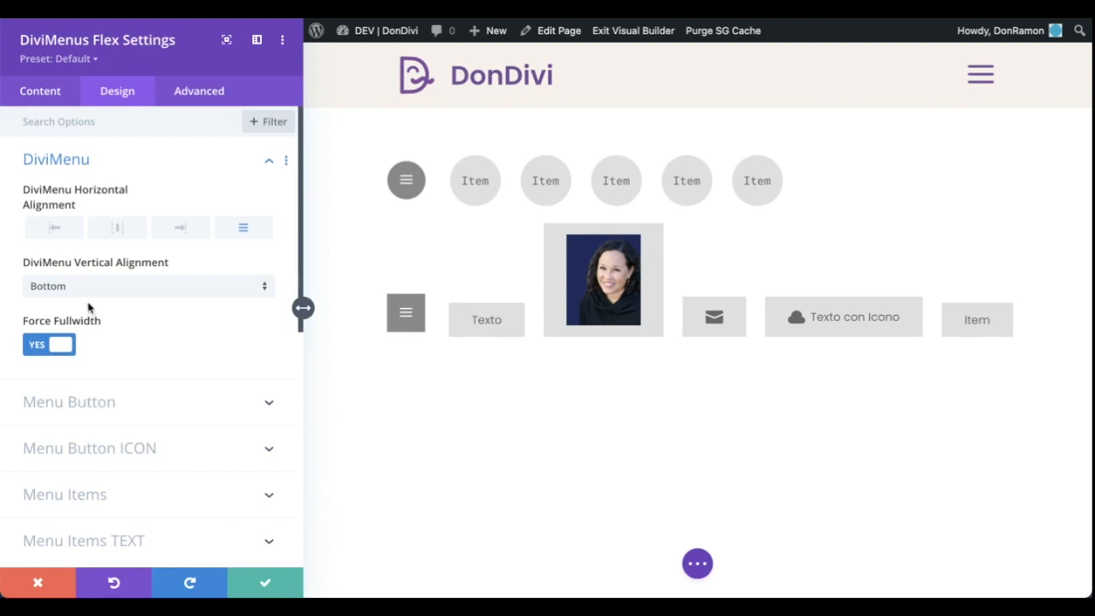
click(49, 345)
Change the Flex menu's DiviMenu direction to Vertical
click(40, 92)
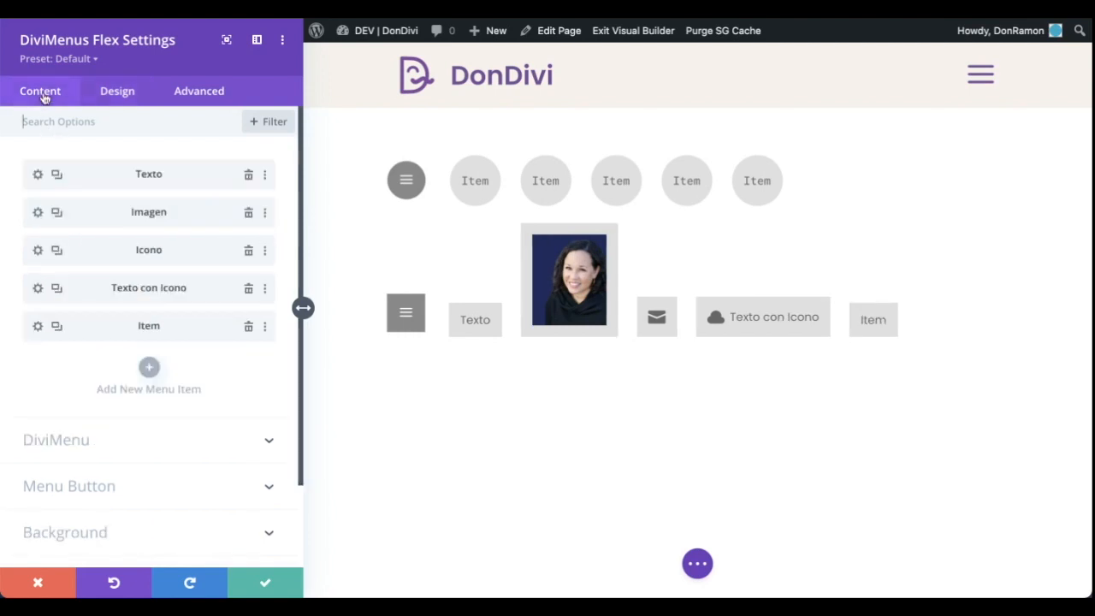
scroll(262, 382, down, 3)
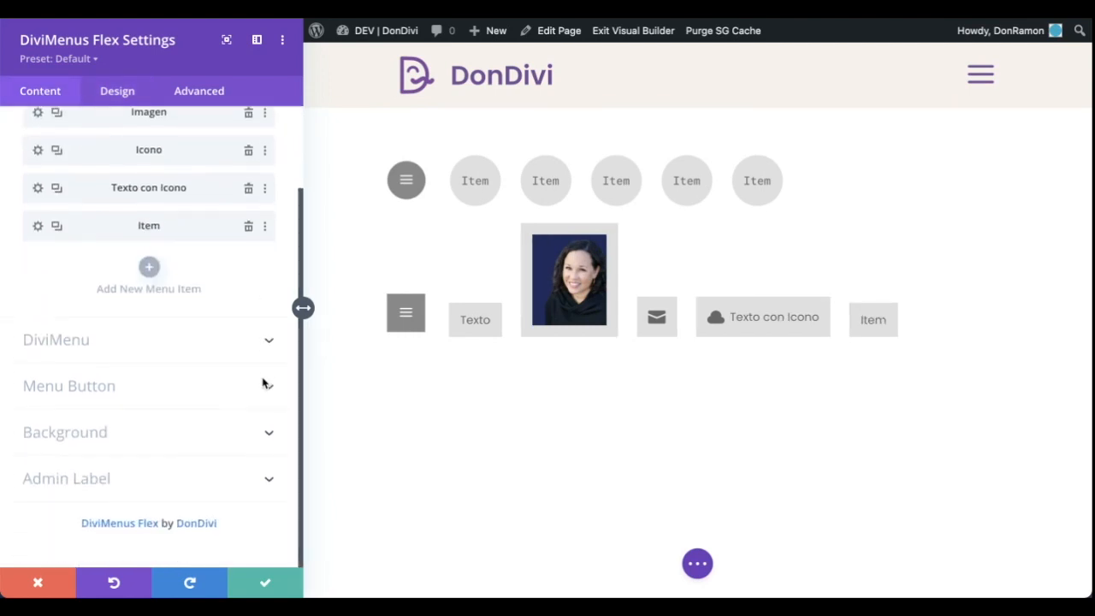
click(227, 346)
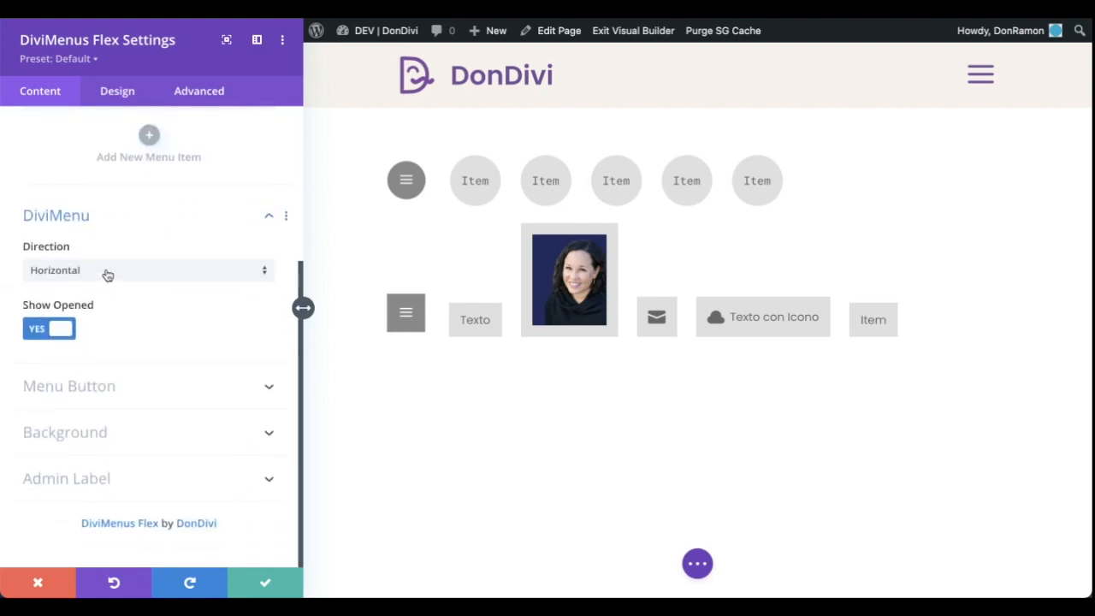
click(108, 273)
click(98, 303)
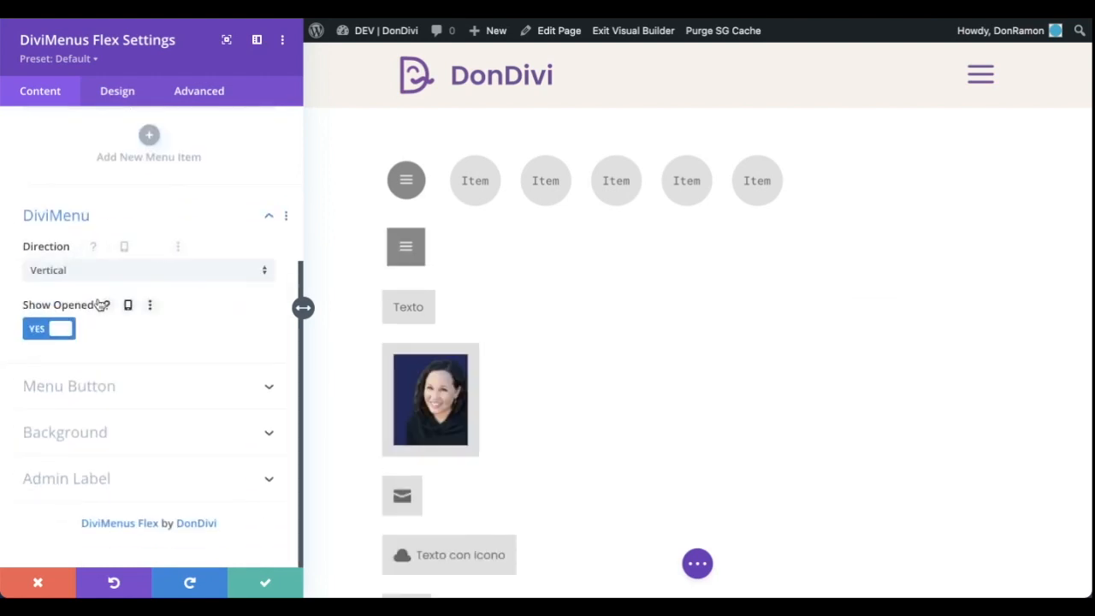
Enable Force Fullwidth for the vertical Flex menu, check the stretched items and set the horizontal alignment to center
click(113, 94)
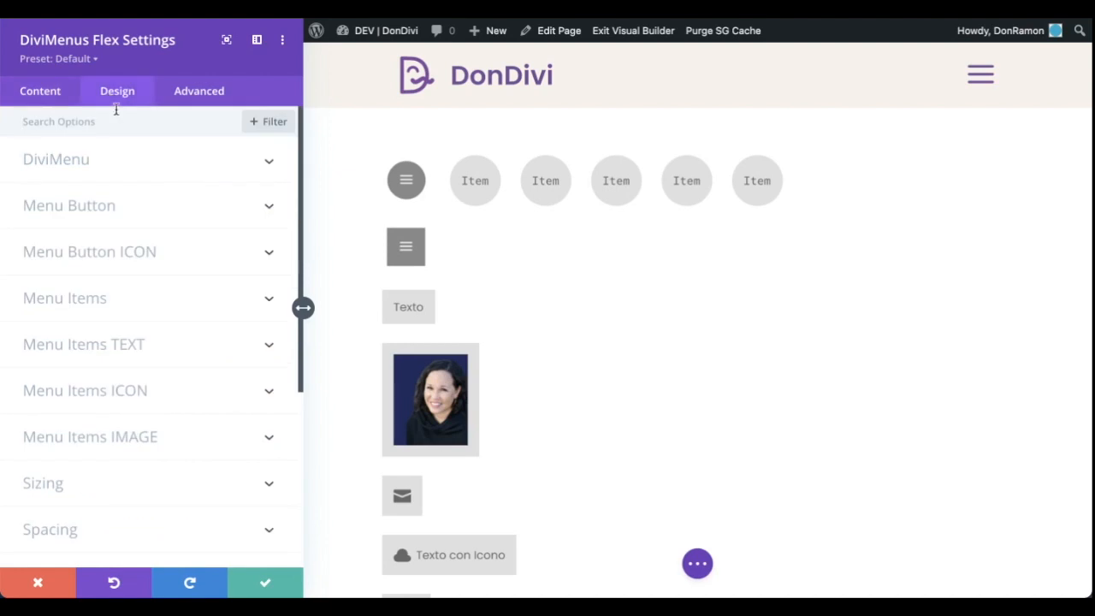
click(220, 168)
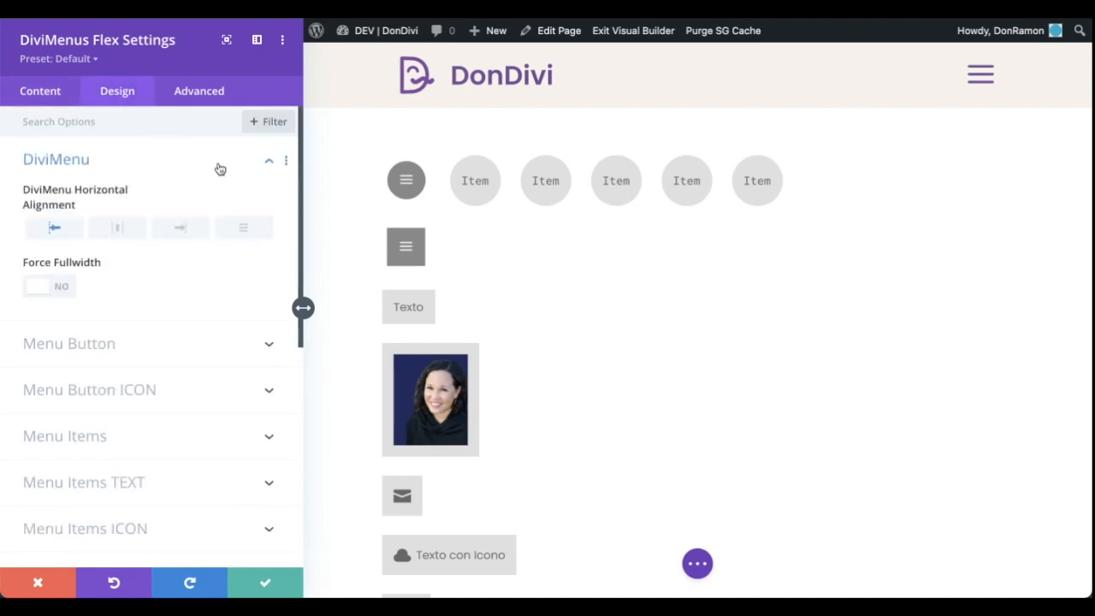
click(47, 293)
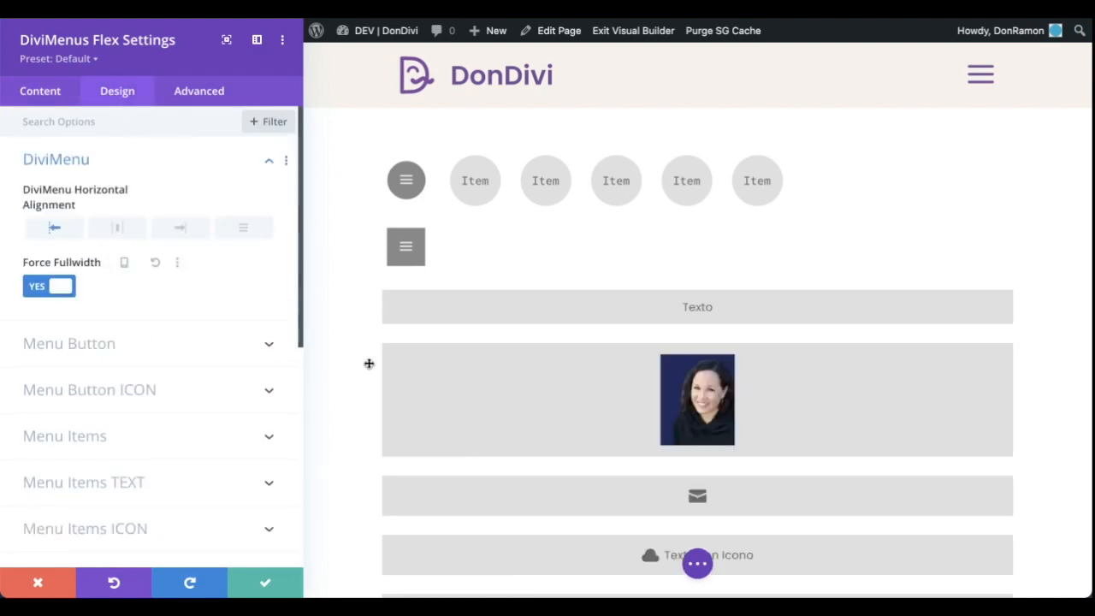
scroll(369, 364, down, 1)
scroll(369, 364, down, 3)
scroll(443, 208, up, 2)
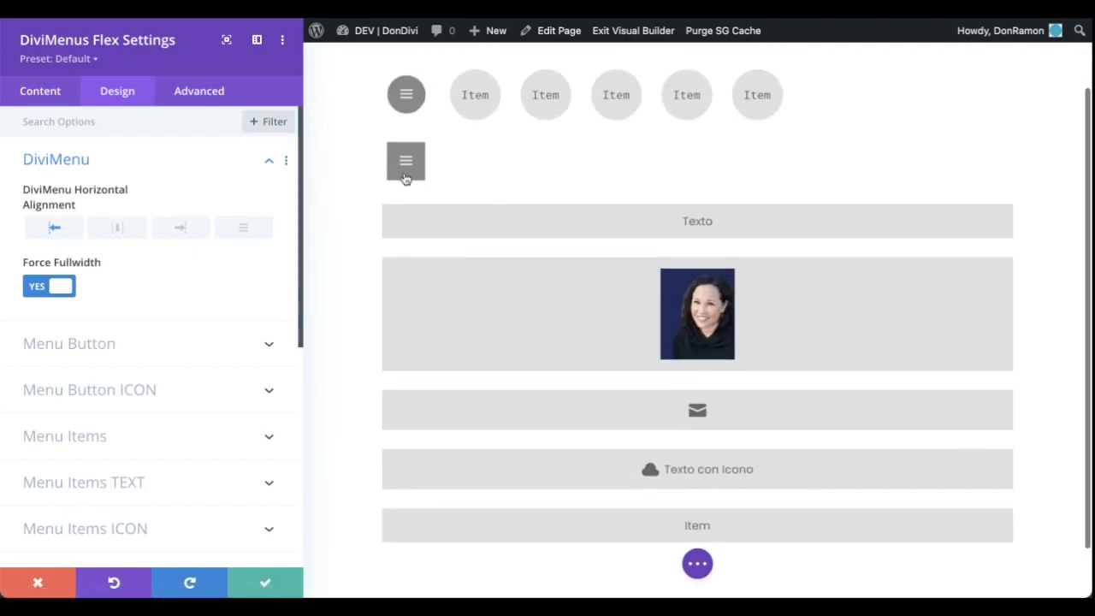
scroll(397, 171, down, 1)
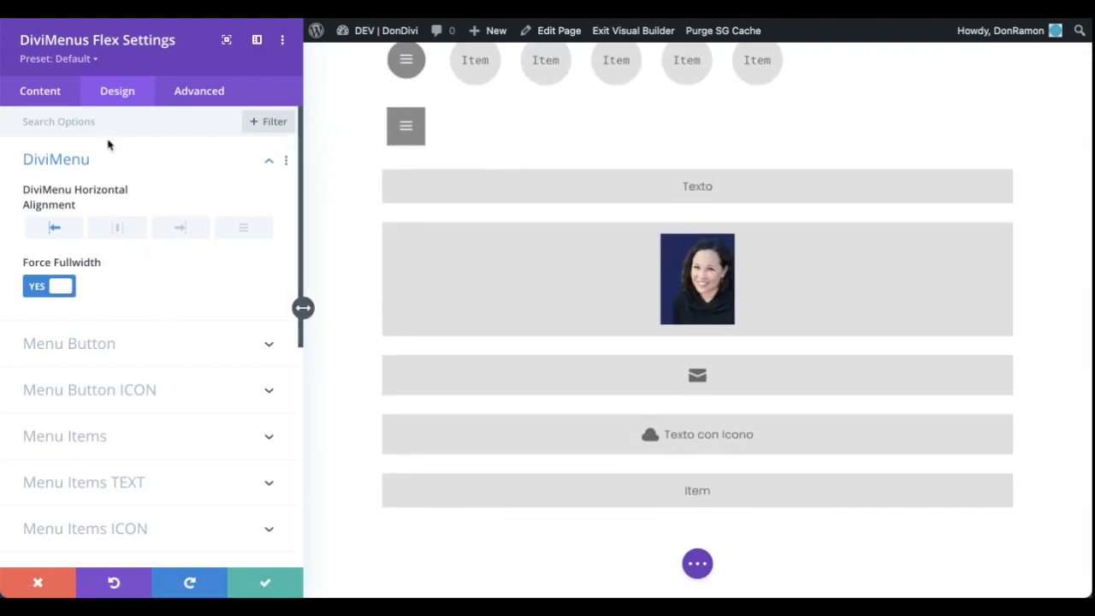
click(112, 236)
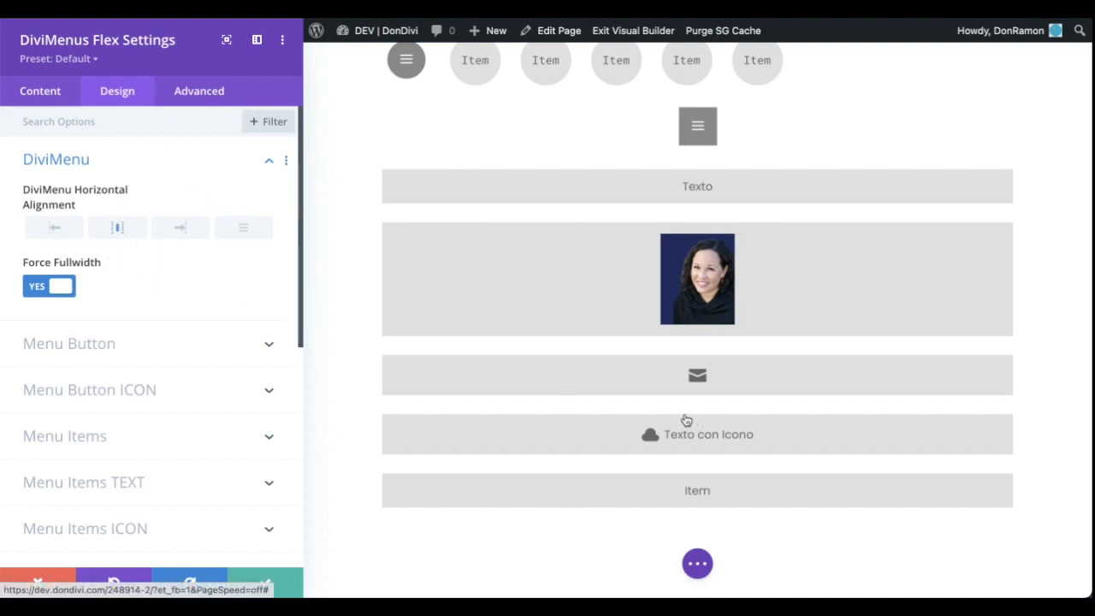
Try the left, center and right Menu Item Content alignments on the Texto con Icono item, ending with justified
click(610, 440)
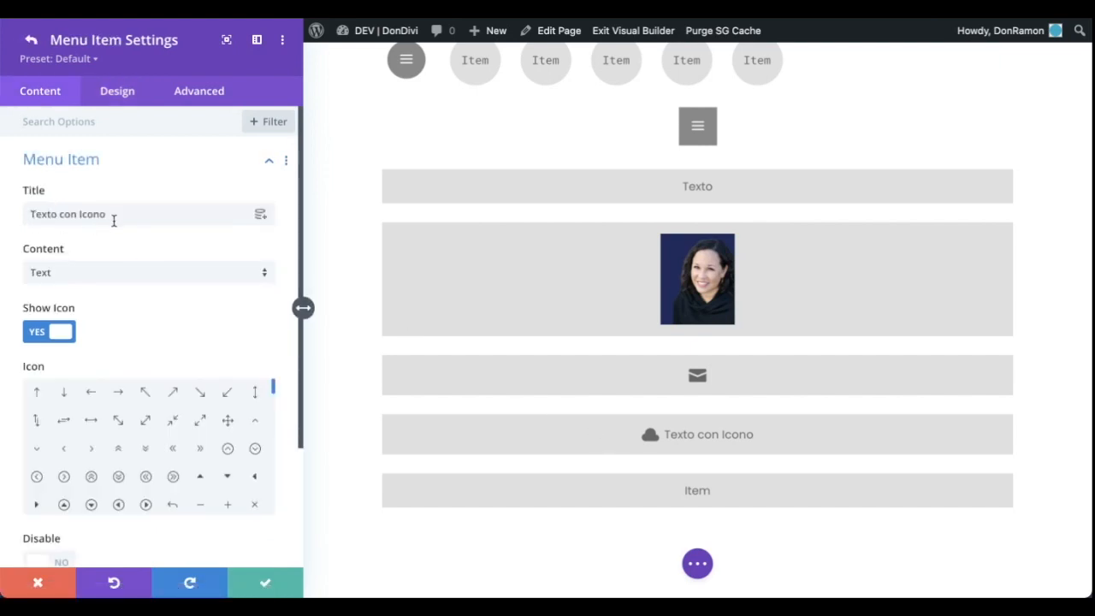
click(121, 96)
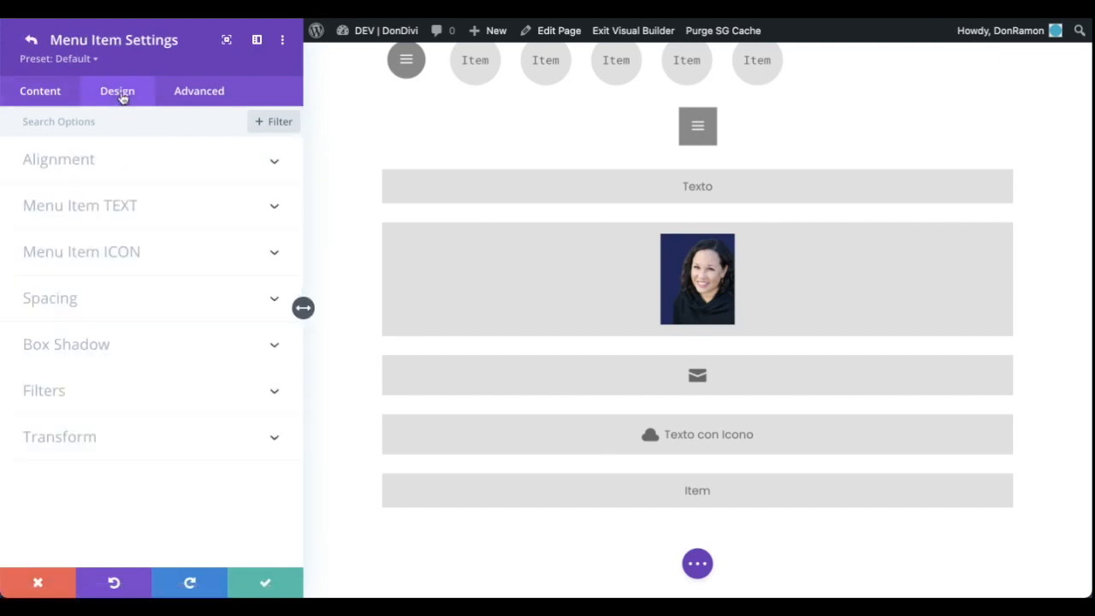
click(241, 163)
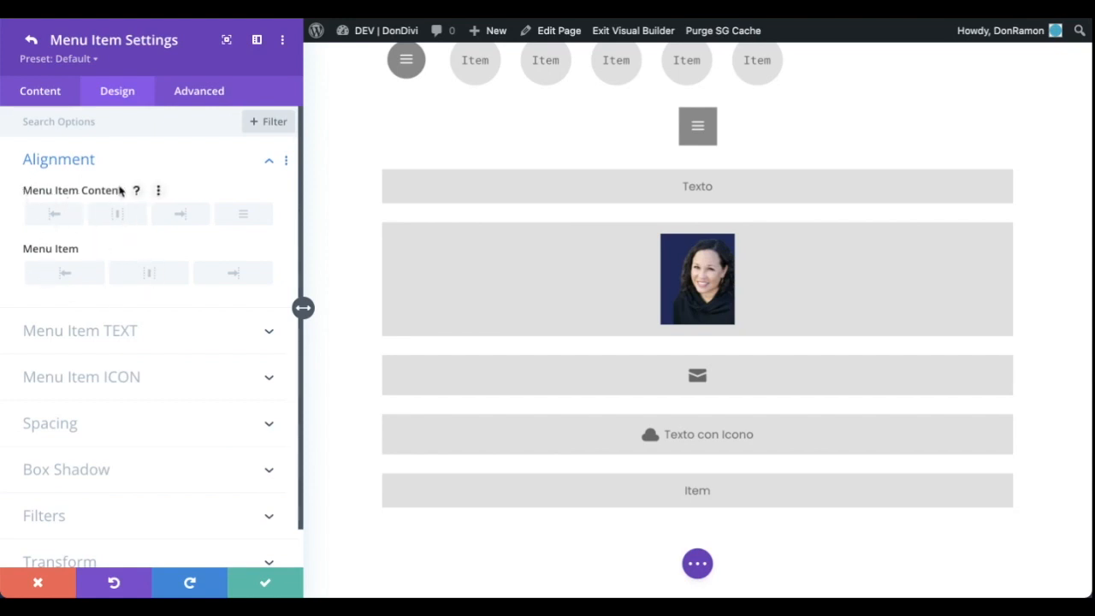
click(56, 219)
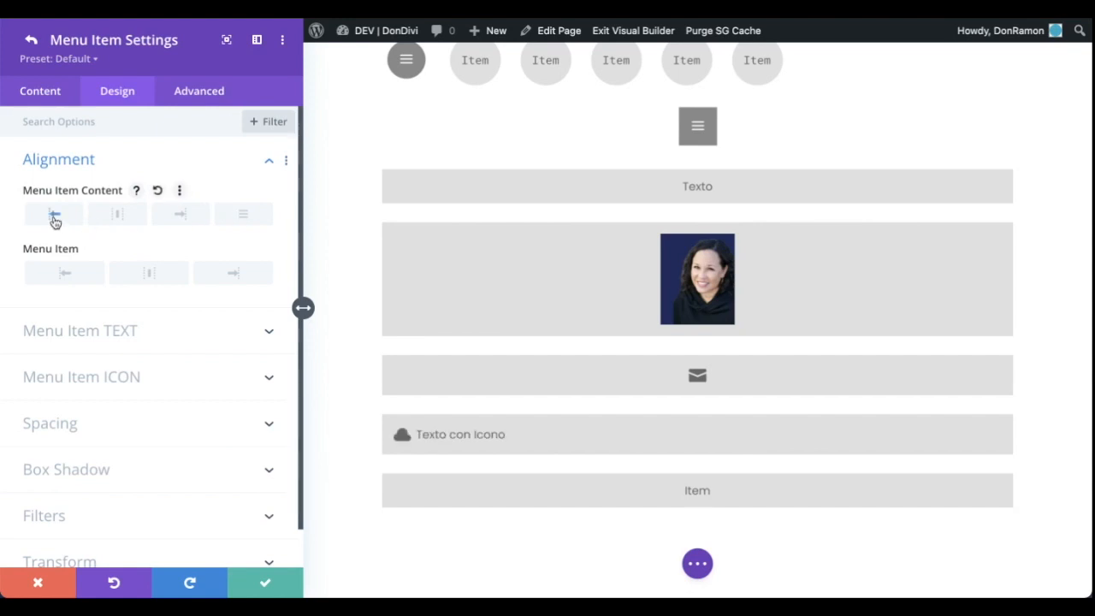
click(135, 219)
click(180, 215)
click(243, 214)
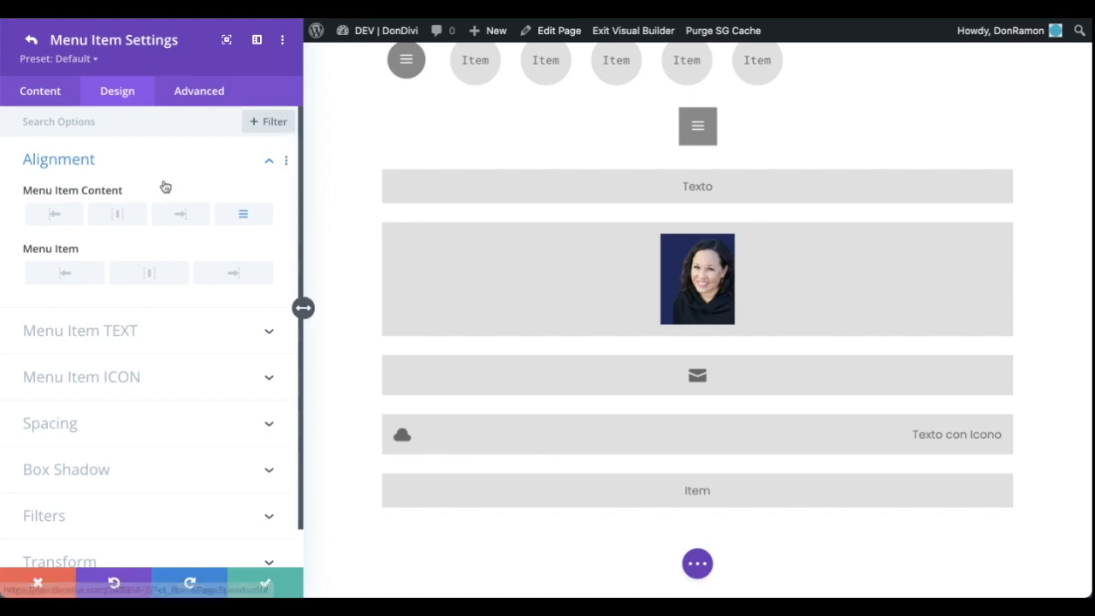
Set the icon placement of the Texto con Icono item to Right
click(129, 378)
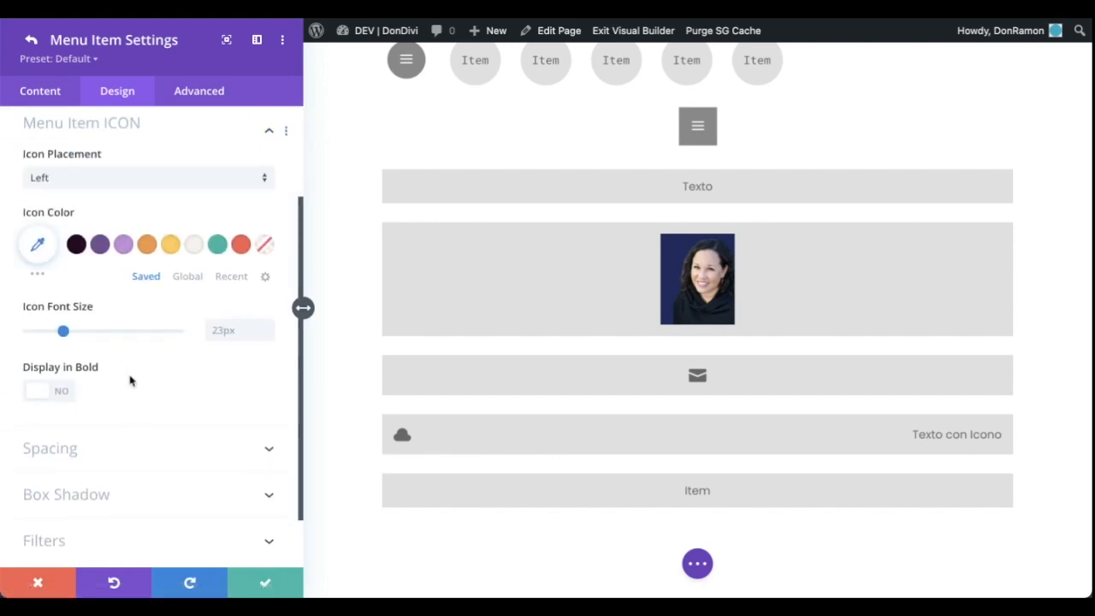
click(112, 188)
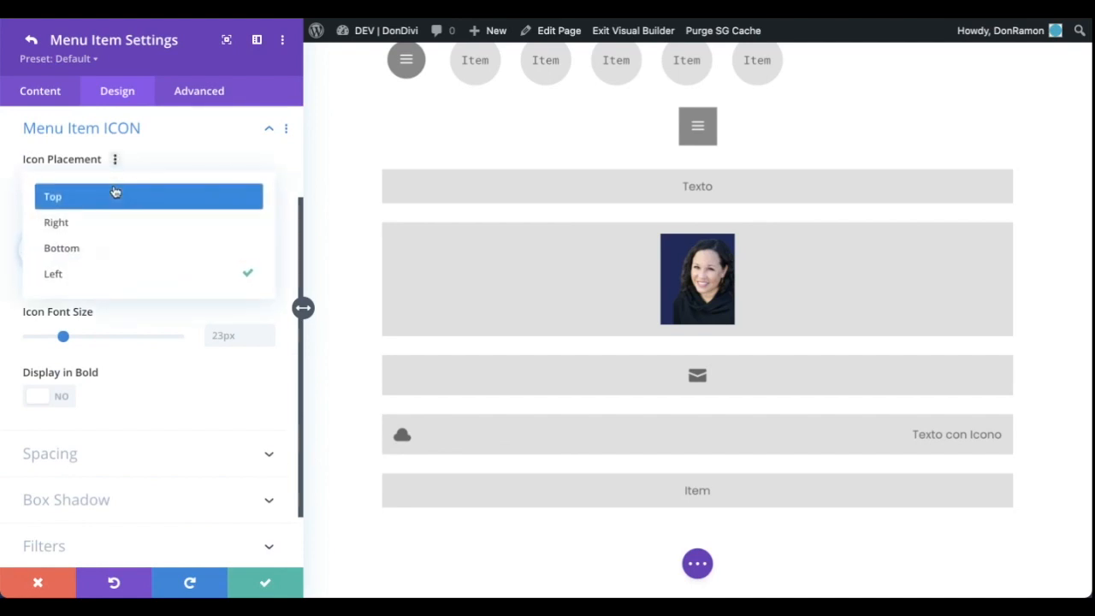
click(114, 222)
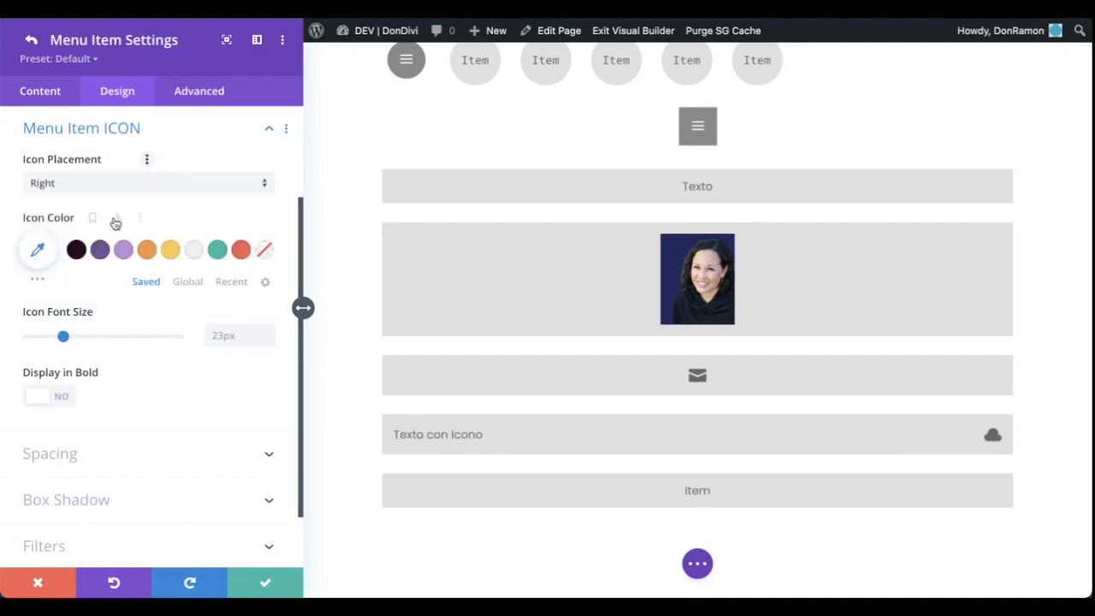
Replace the cloud icon of the Texto con Icono item with the down chevron
click(50, 93)
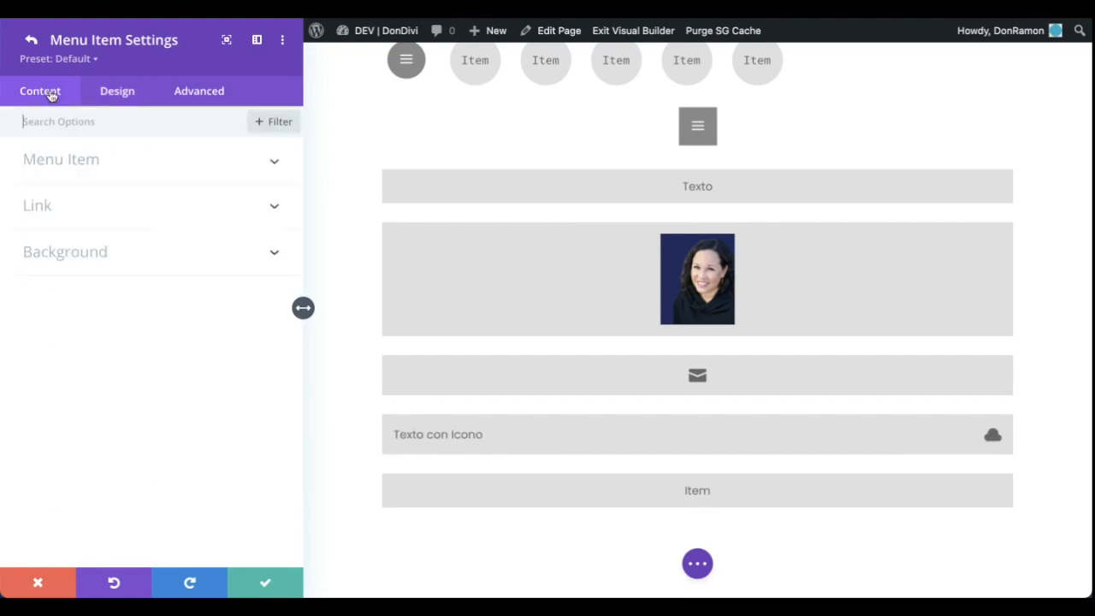
click(147, 165)
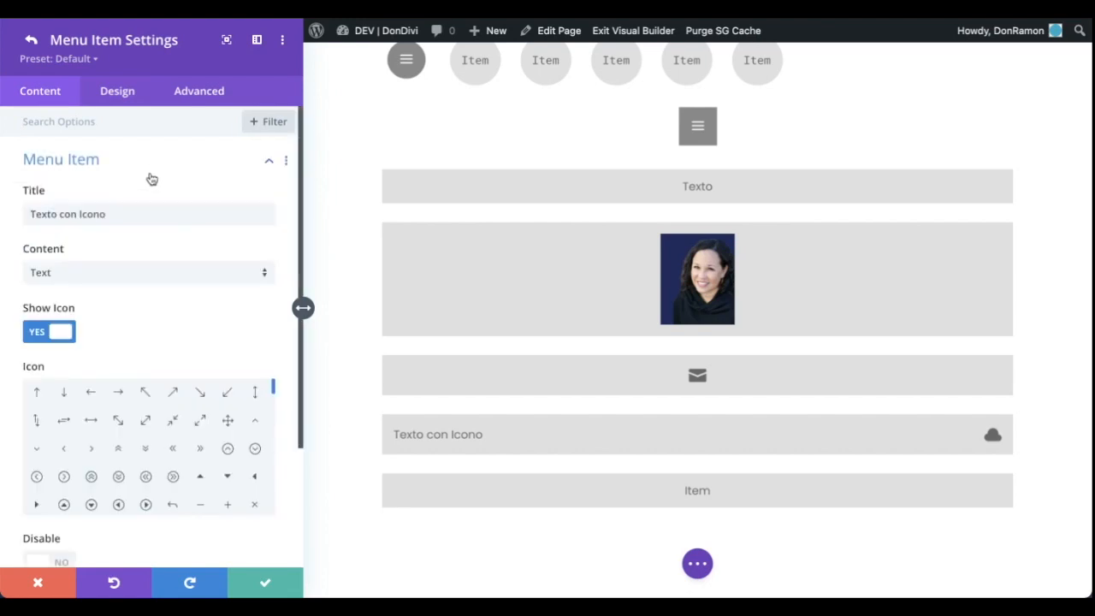
click(37, 448)
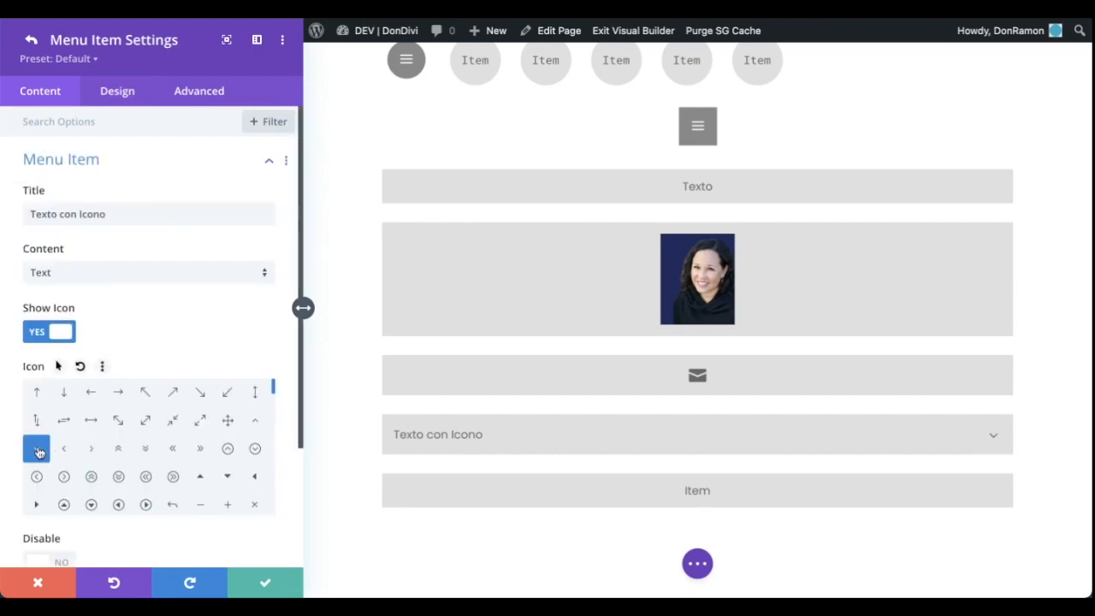
Try linked left and right padding of 50px on the Texto con Icono item and reset the padding
click(117, 91)
click(128, 296)
click(215, 356)
click(170, 355)
text(50px)
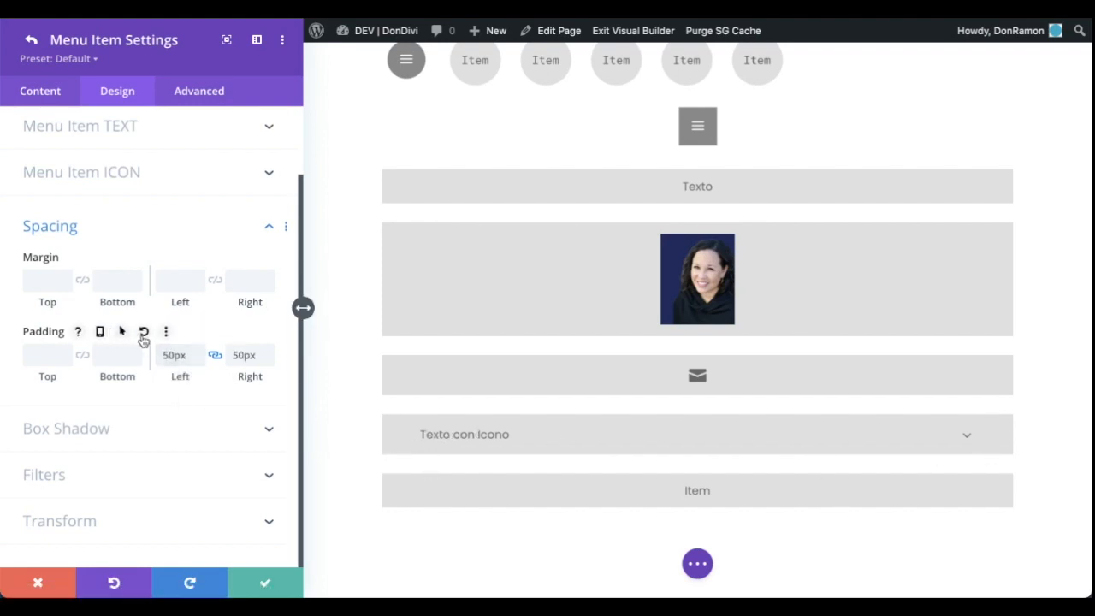
click(143, 336)
Reset the Menu Item Content alignment of the Texto con Icono item and return to the Flex menu settings
click(117, 166)
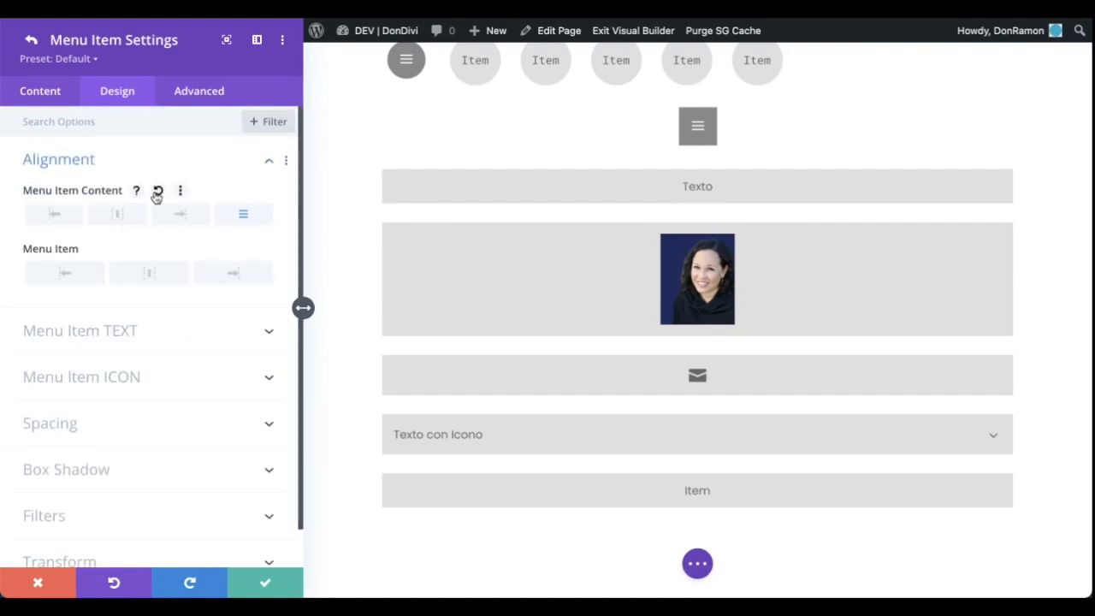
click(157, 193)
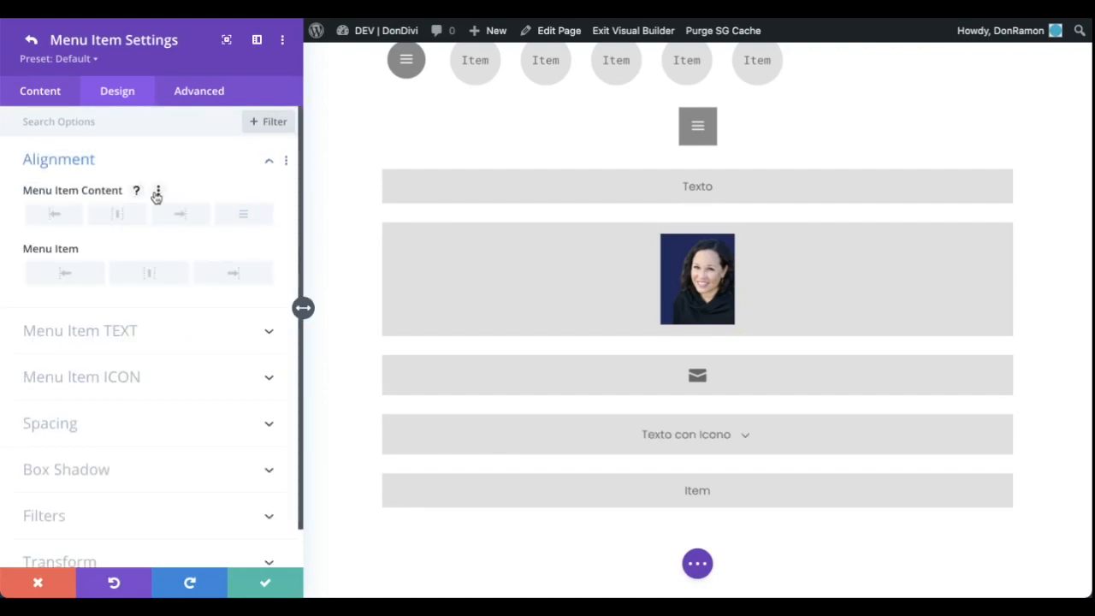
click(31, 39)
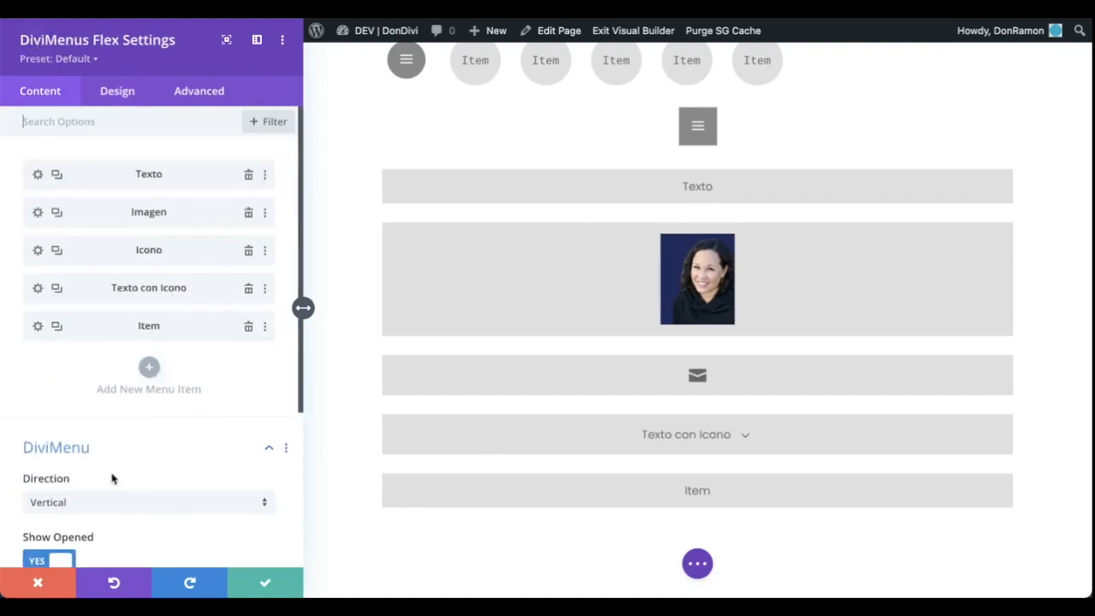
Set the Flex menu's direction back to Horizontal
click(105, 502)
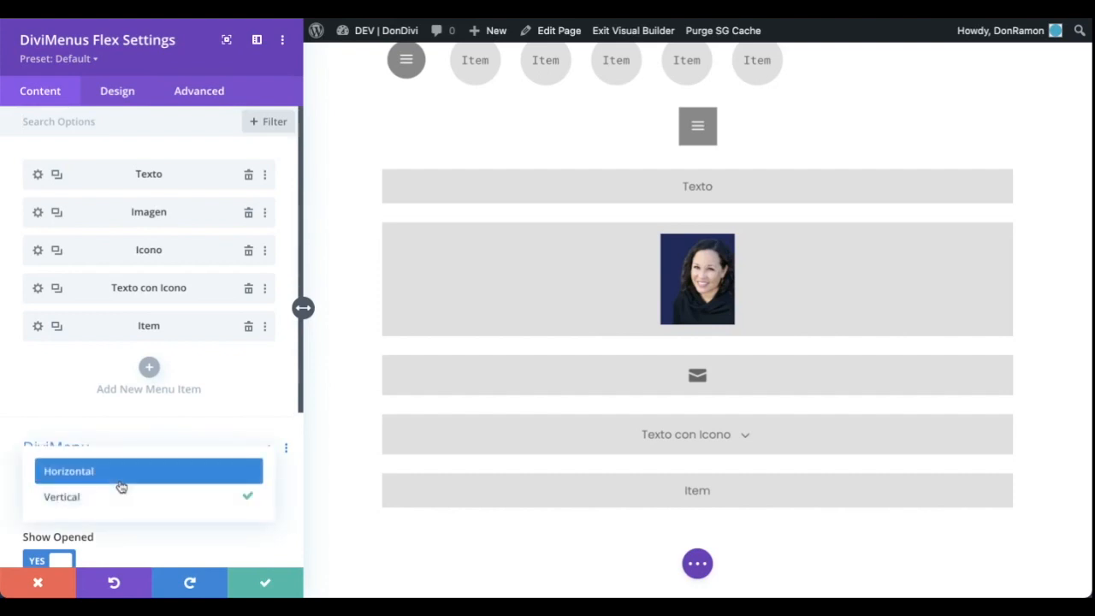
click(121, 479)
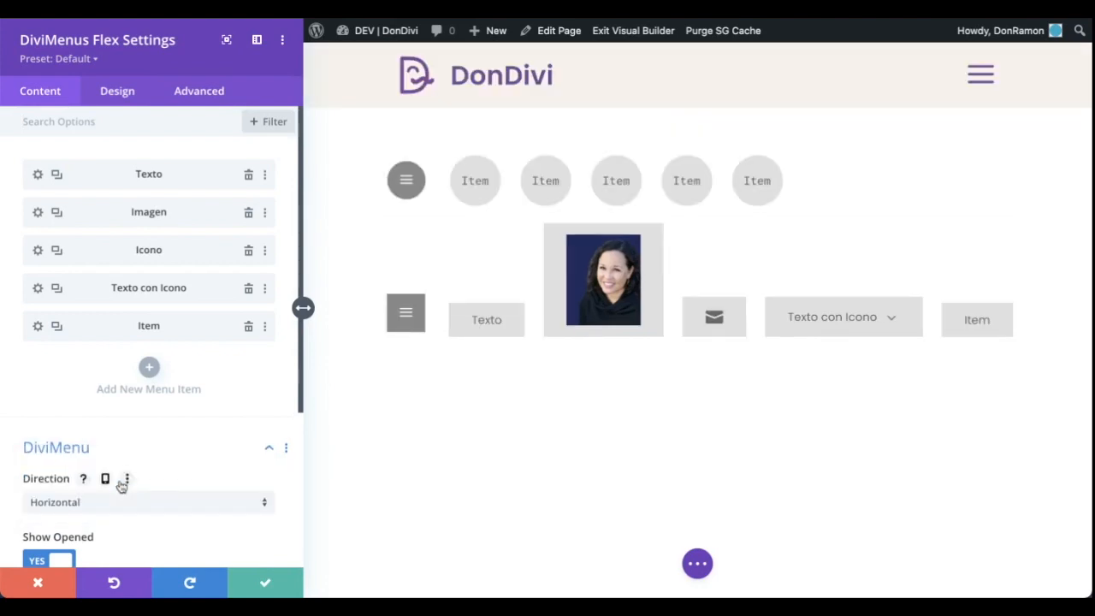
Turn off Force Fullwidth for the Flex menu and set its horizontal alignment to left
click(120, 91)
click(223, 161)
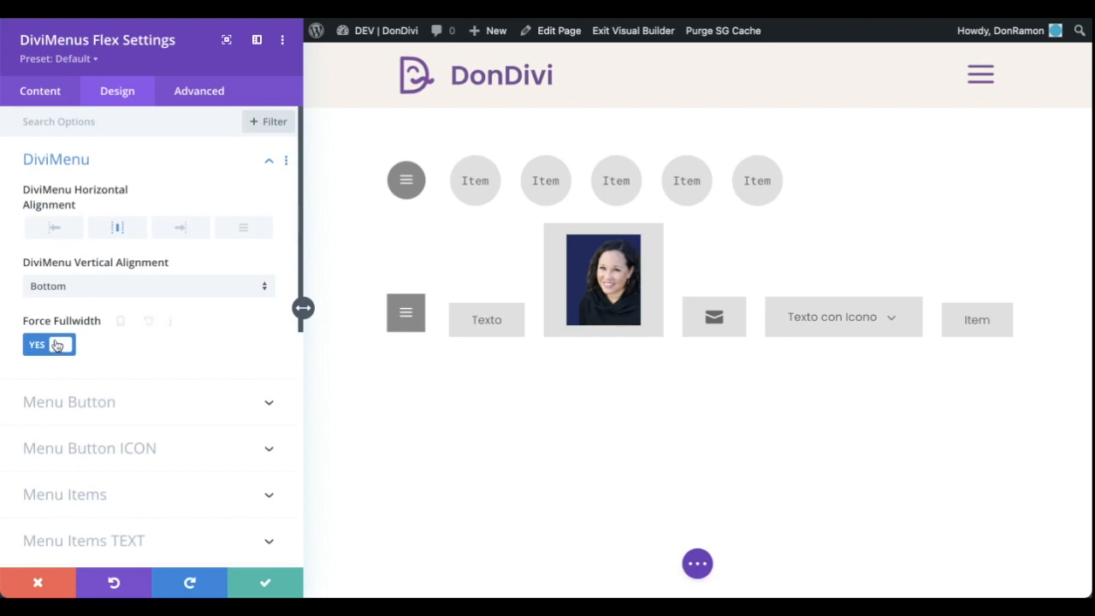
click(56, 345)
click(55, 229)
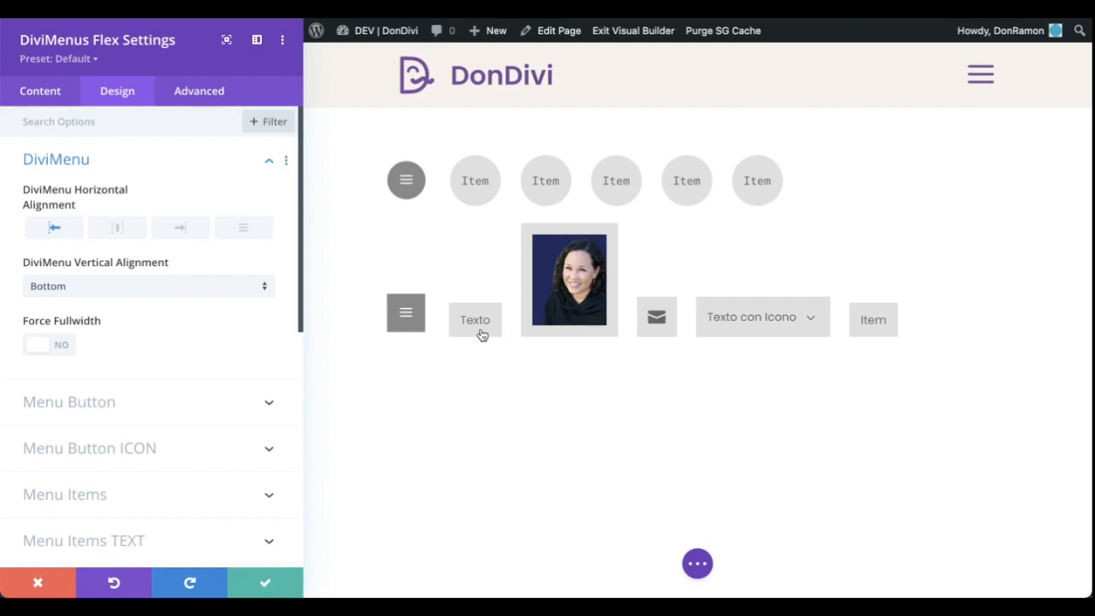
Delete the last Item from the Flex menu and move the Icono item below Texto con Icono
click(45, 92)
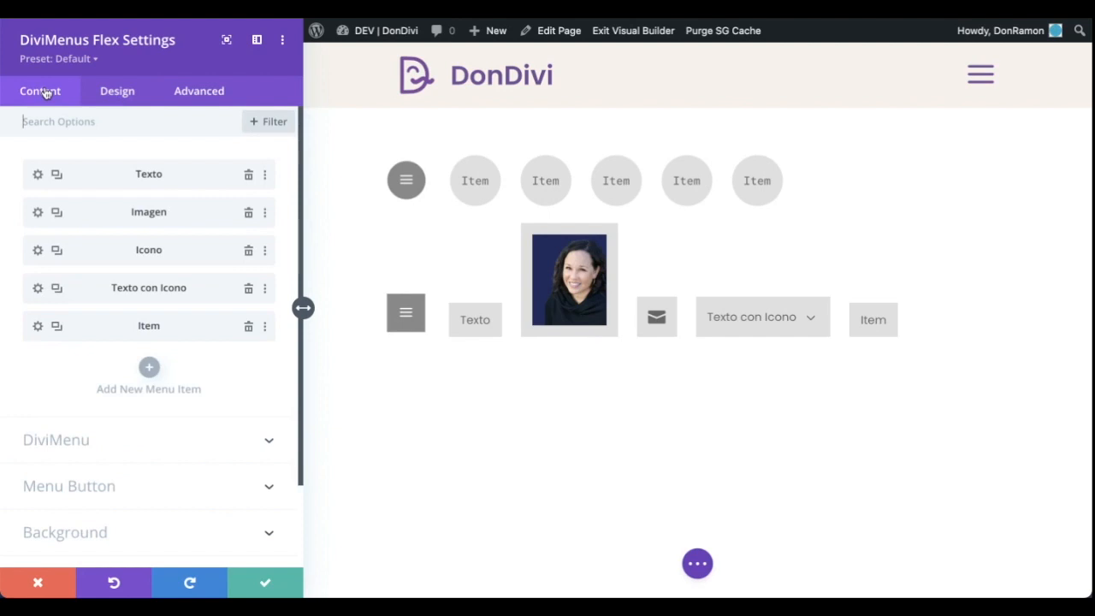
click(248, 328)
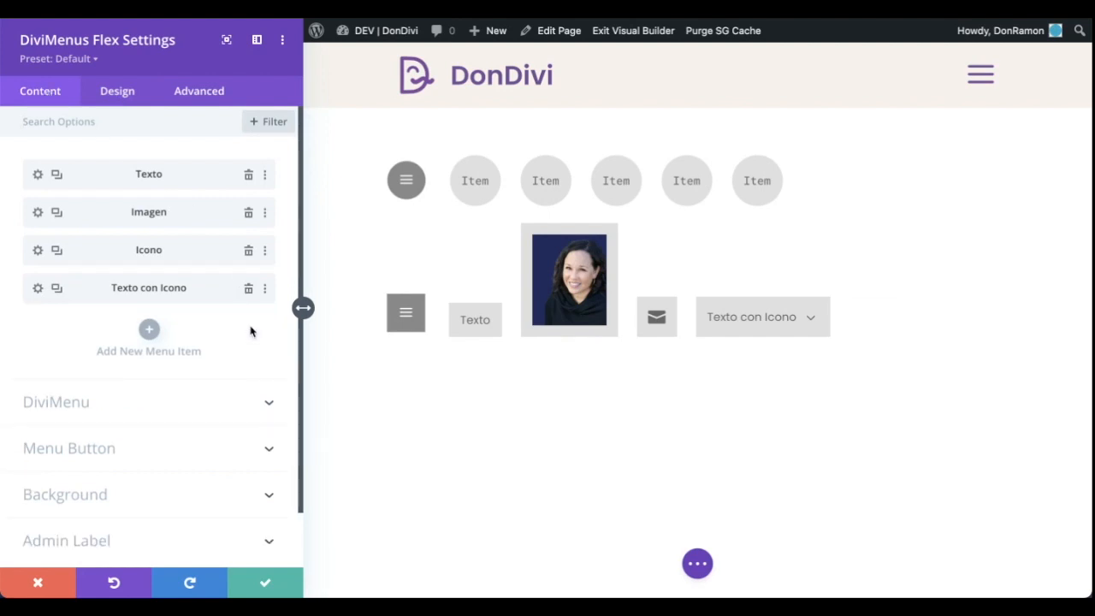
drag(172, 248, 178, 290)
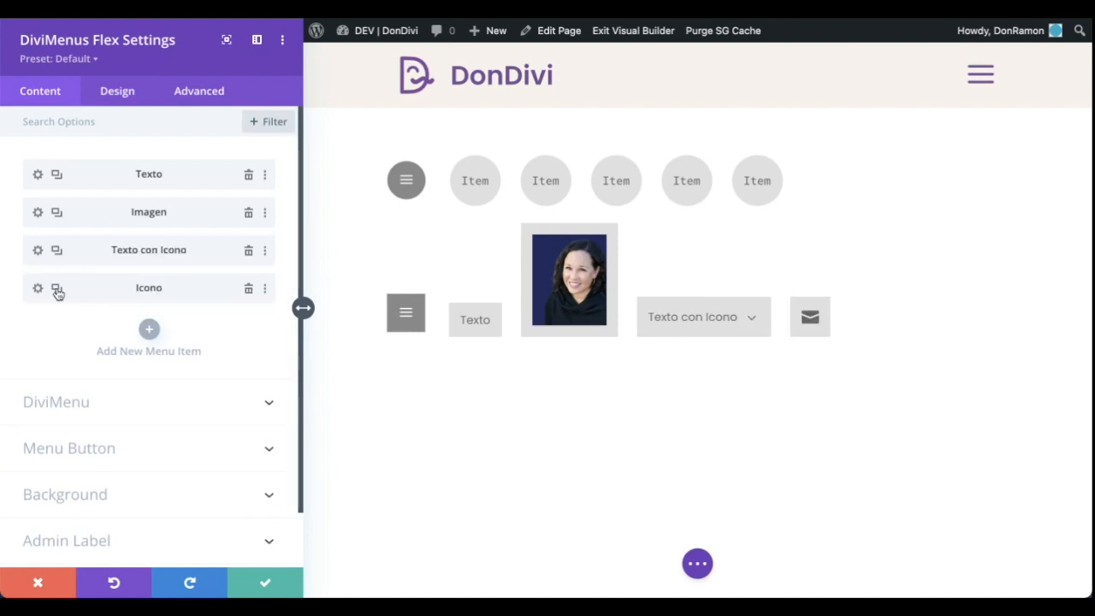
Duplicate the Icono menu item, give the copy a phone icon, and return to the Flex menu settings
click(56, 288)
click(37, 327)
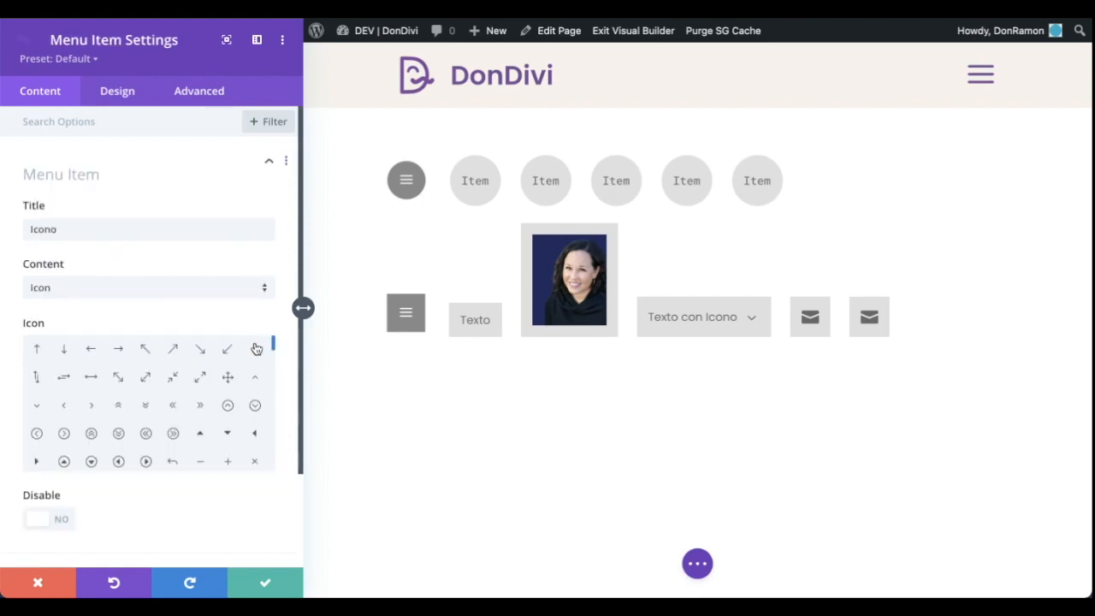
drag(273, 330, 277, 413)
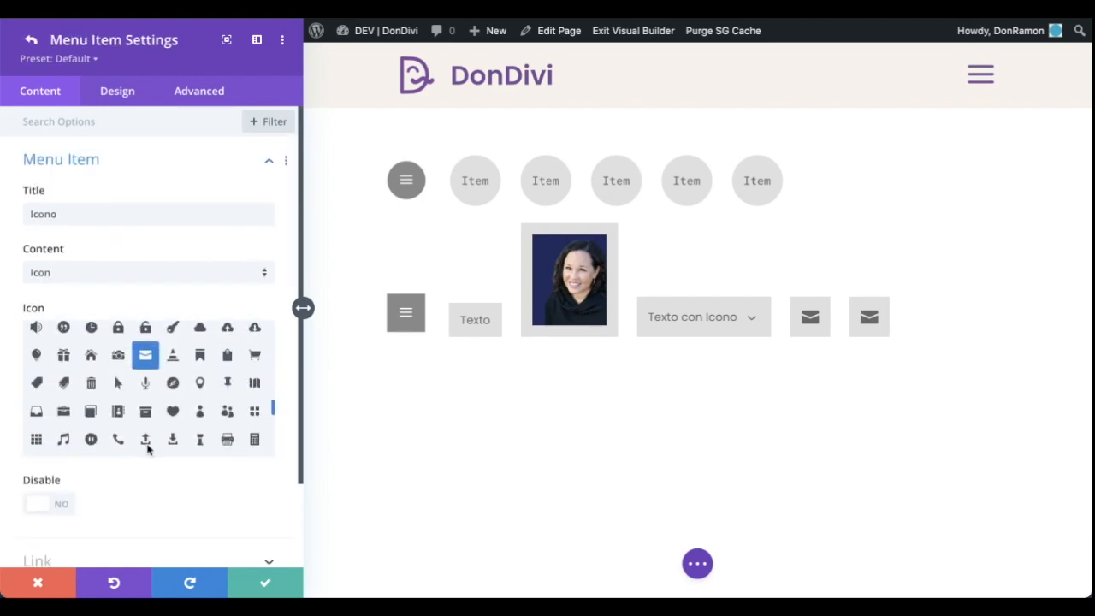
click(118, 439)
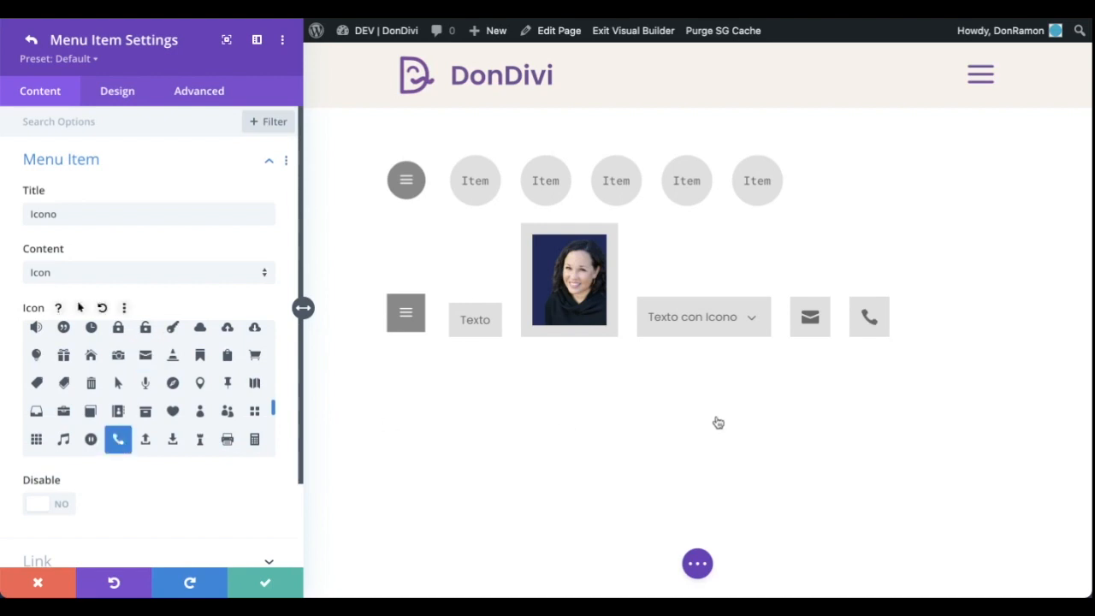
click(31, 43)
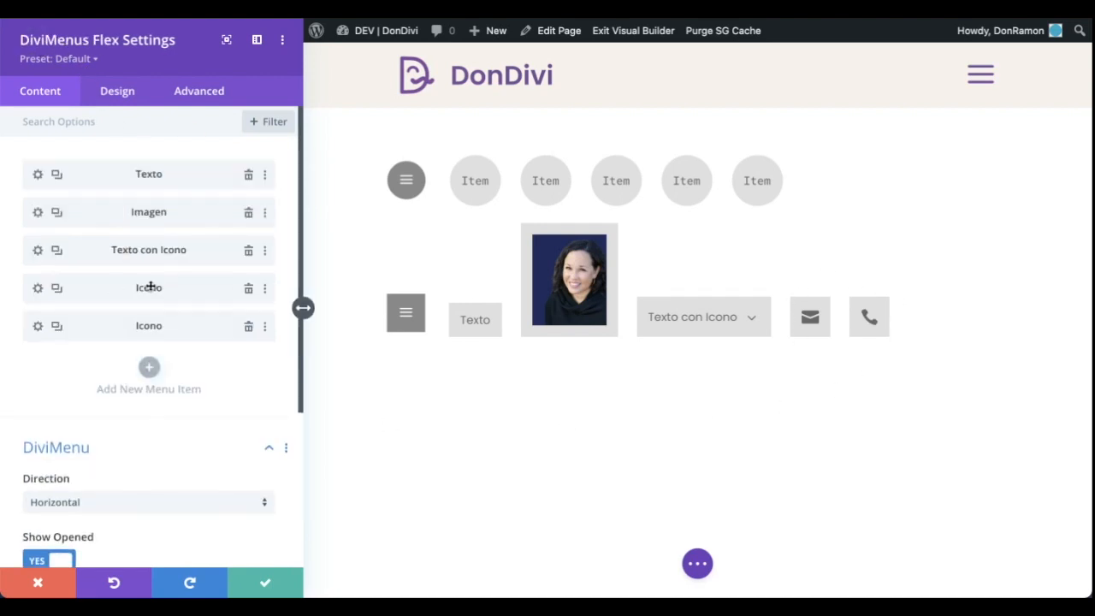
Set the Menu Item alignment of the envelope Icono item to right
click(37, 289)
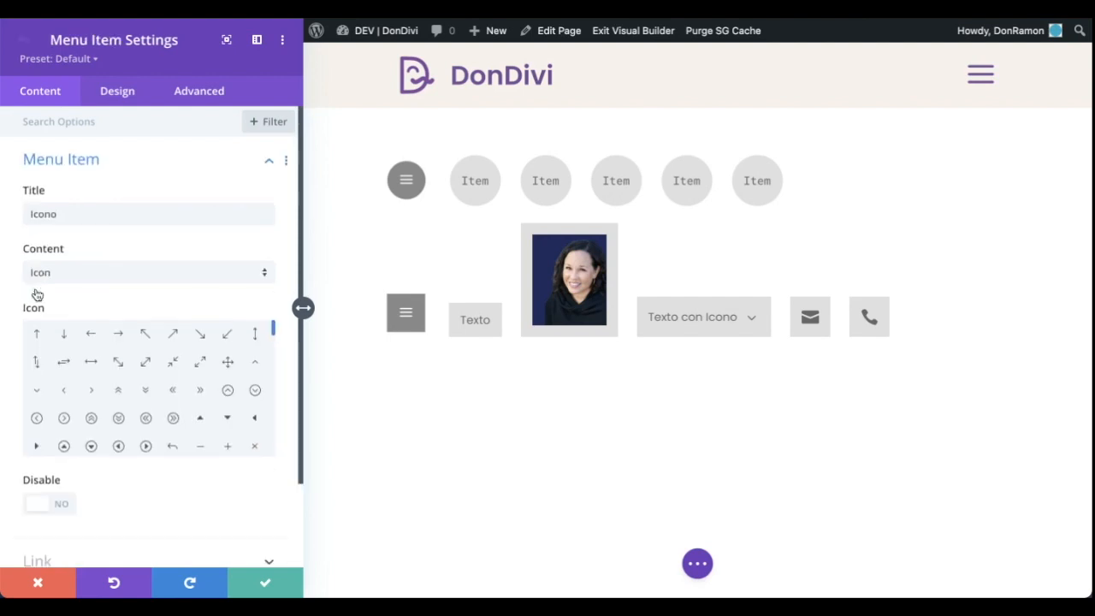
click(122, 95)
click(229, 169)
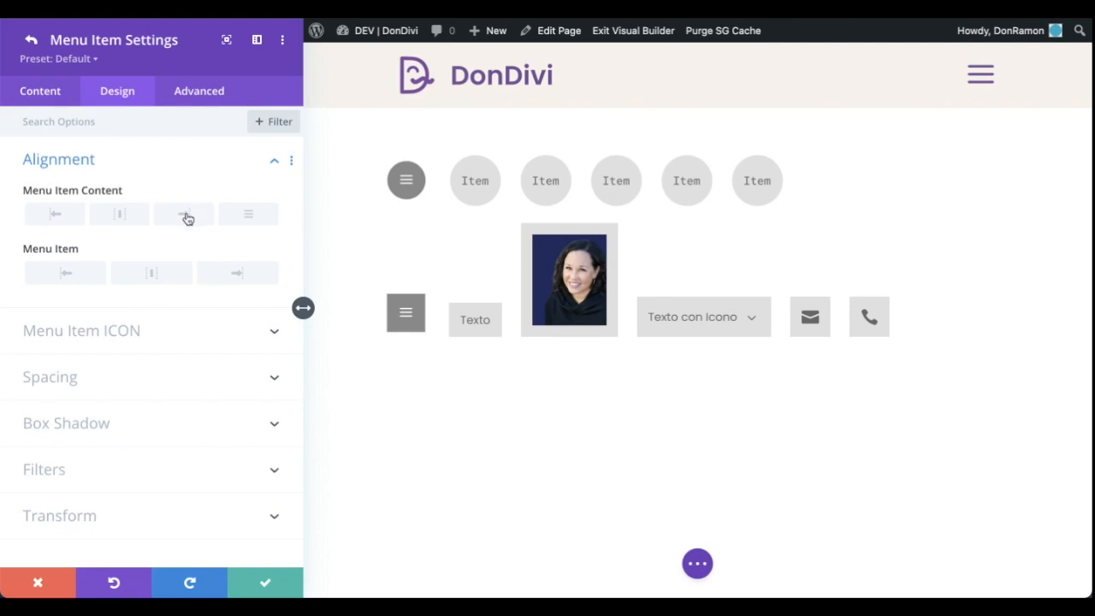
click(234, 273)
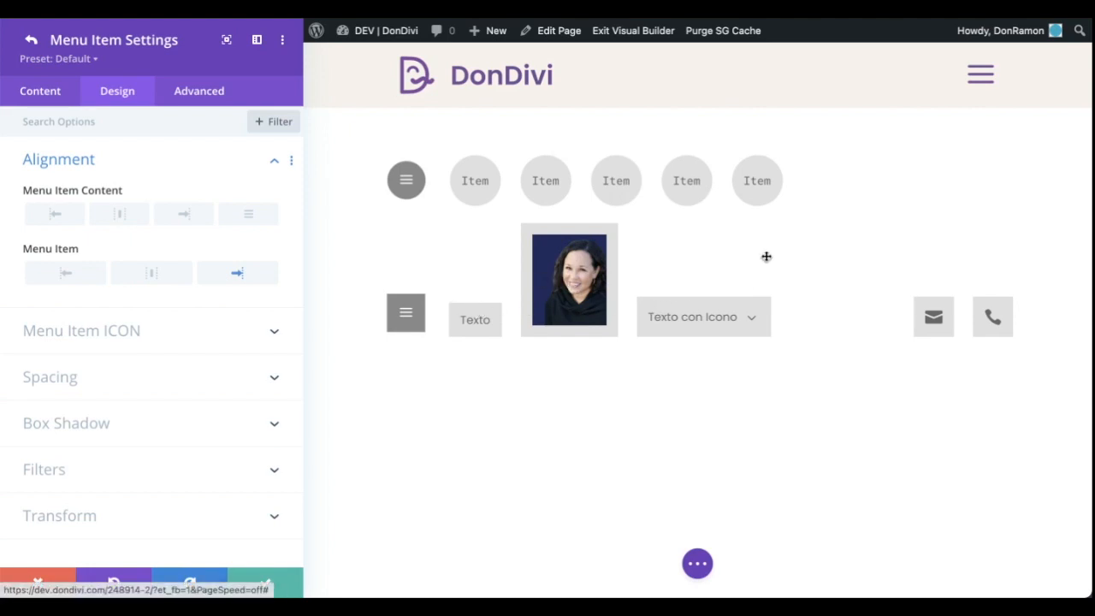
Set the Menu Item alignment of the Texto item to left and save the module
click(475, 314)
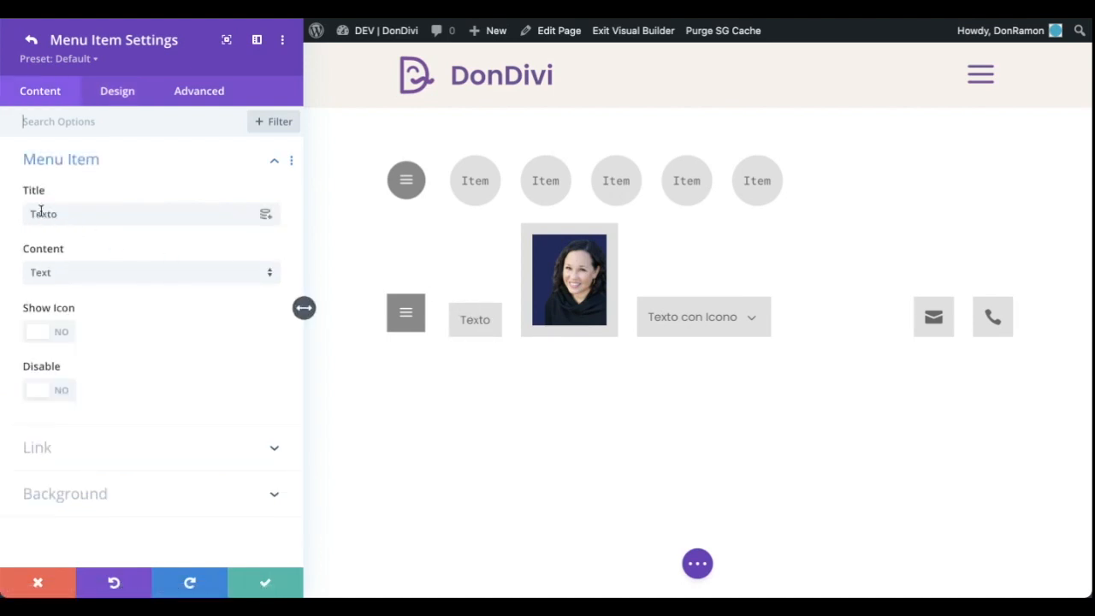
click(117, 93)
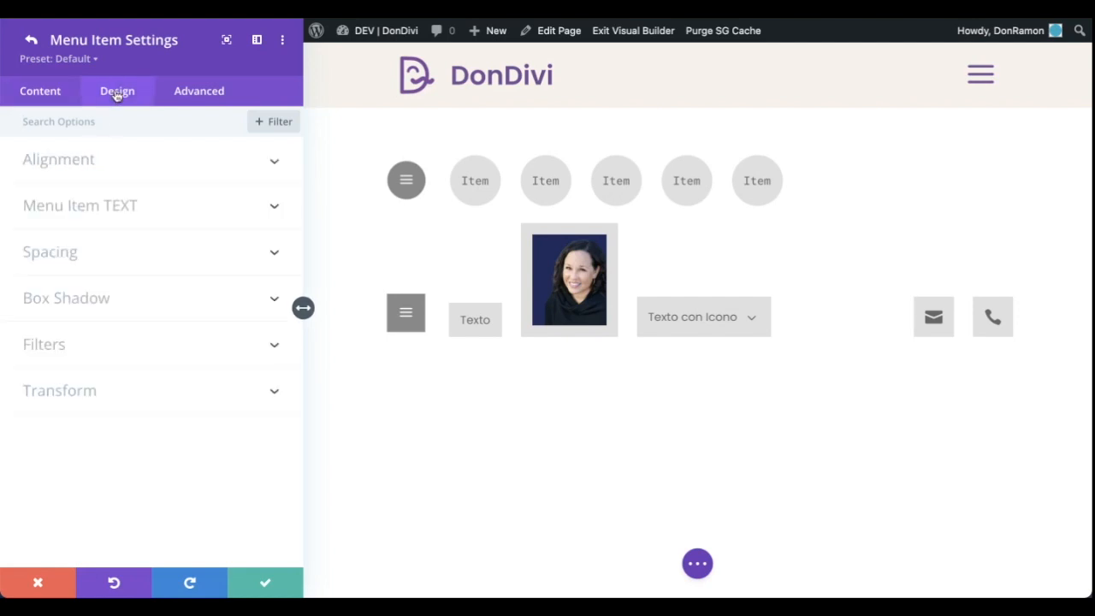
click(175, 163)
click(45, 279)
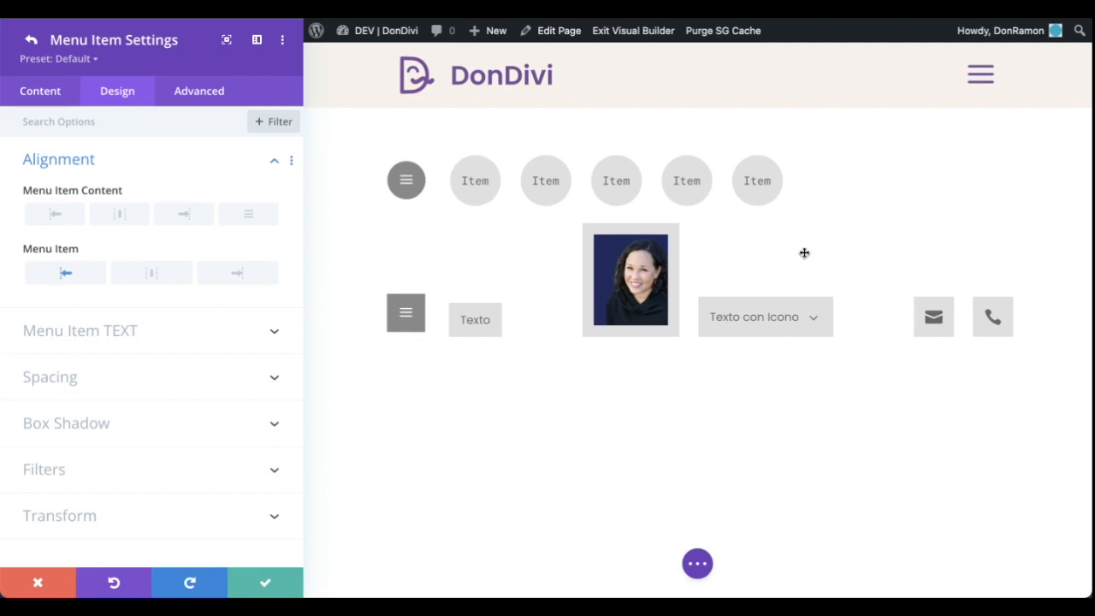
click(257, 582)
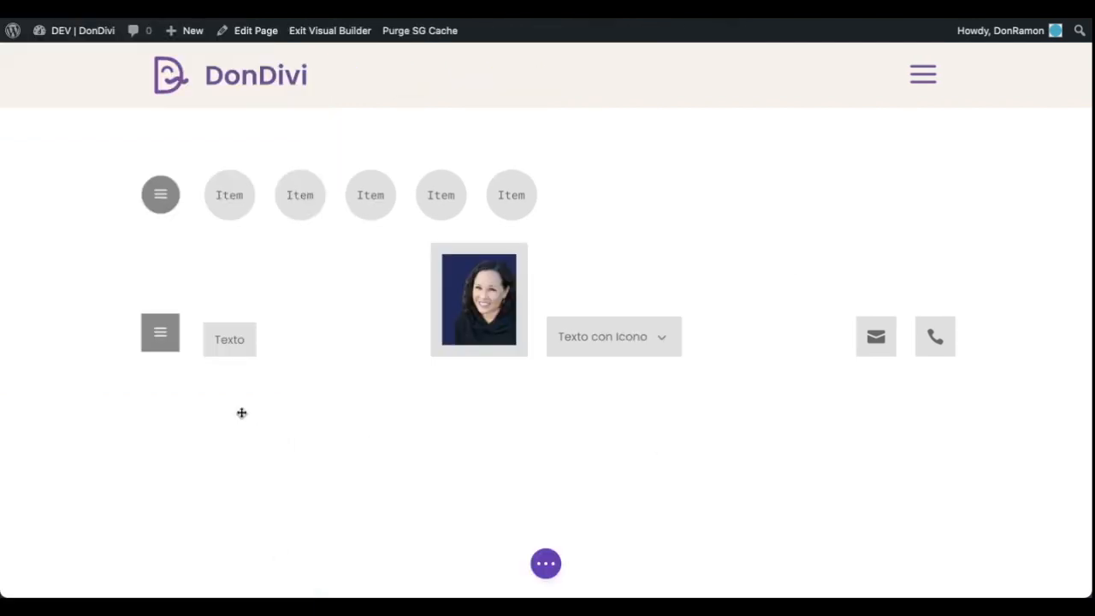
Switch the Flex menu's Menu Button content to Image and use the Margulf Foundation logo from the media library
mouse_move(159, 344)
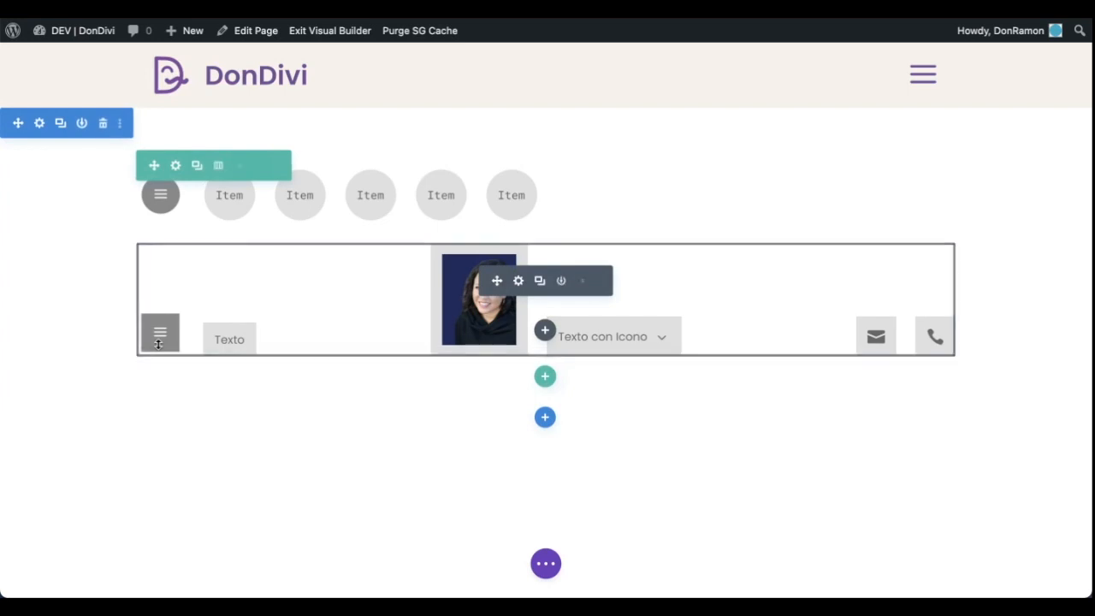
click(519, 281)
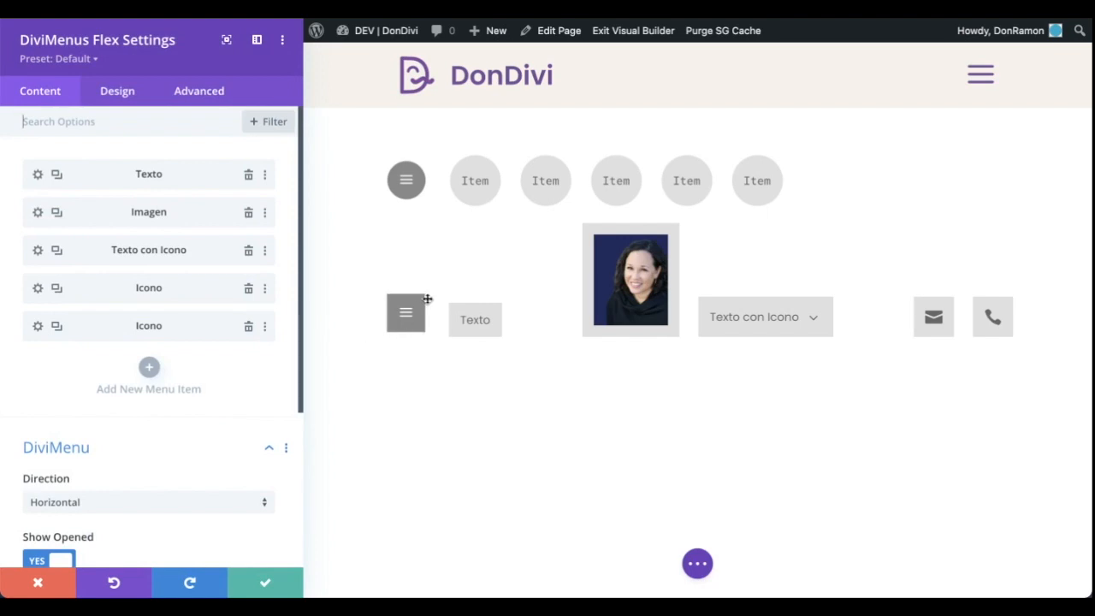
scroll(293, 395, down, 3)
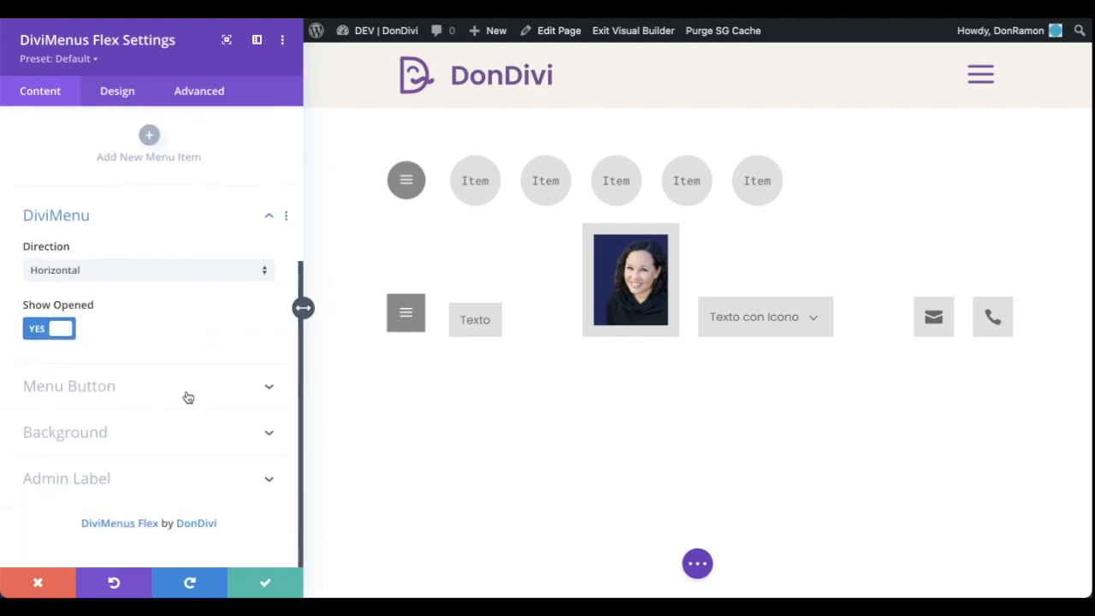
click(188, 398)
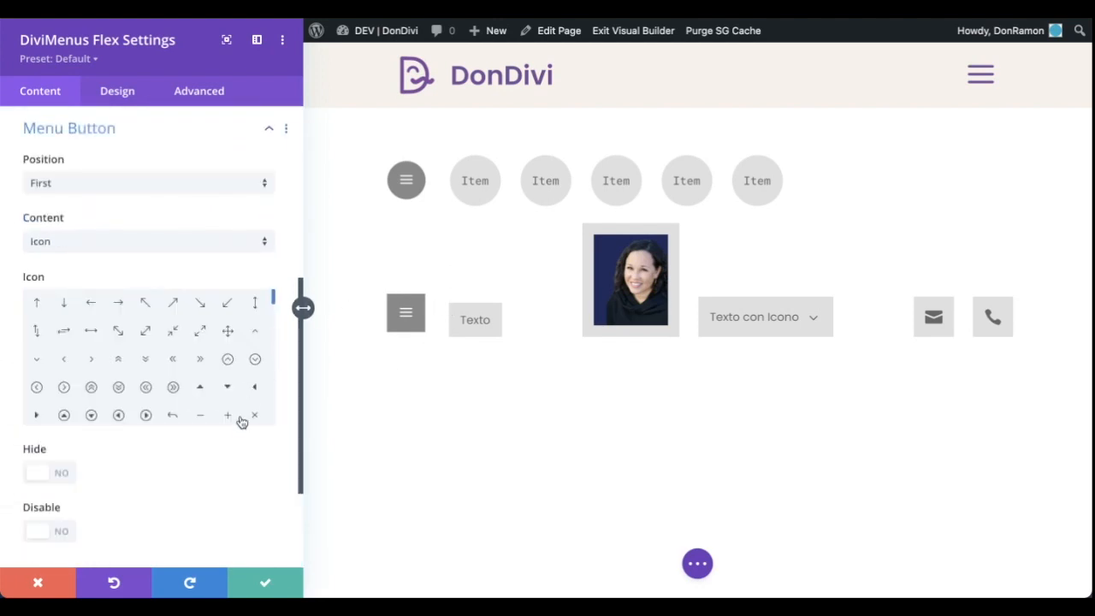
click(102, 244)
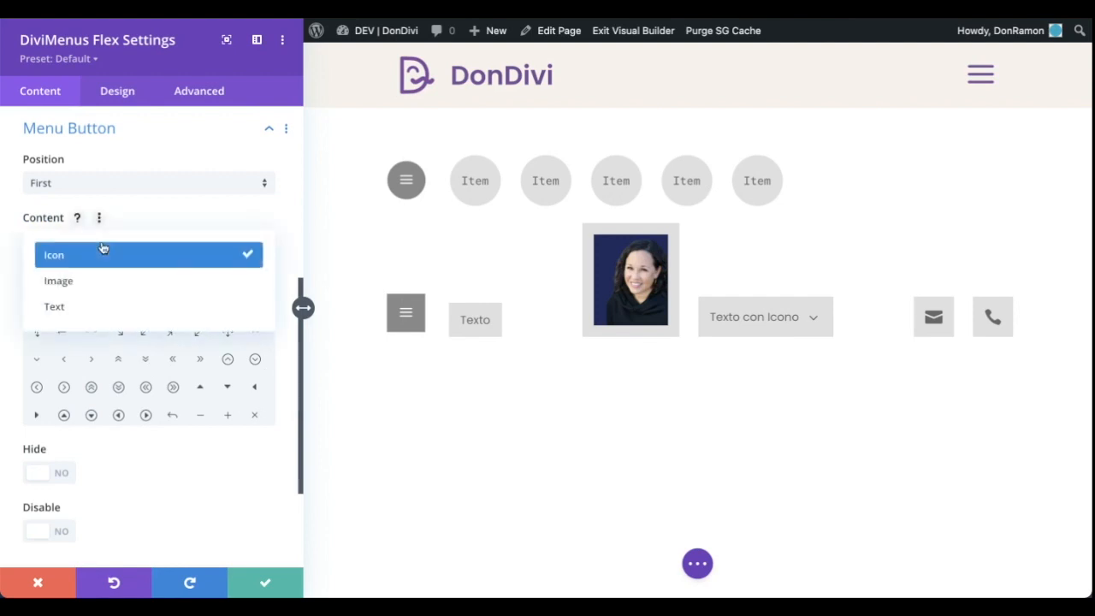
click(99, 286)
click(127, 362)
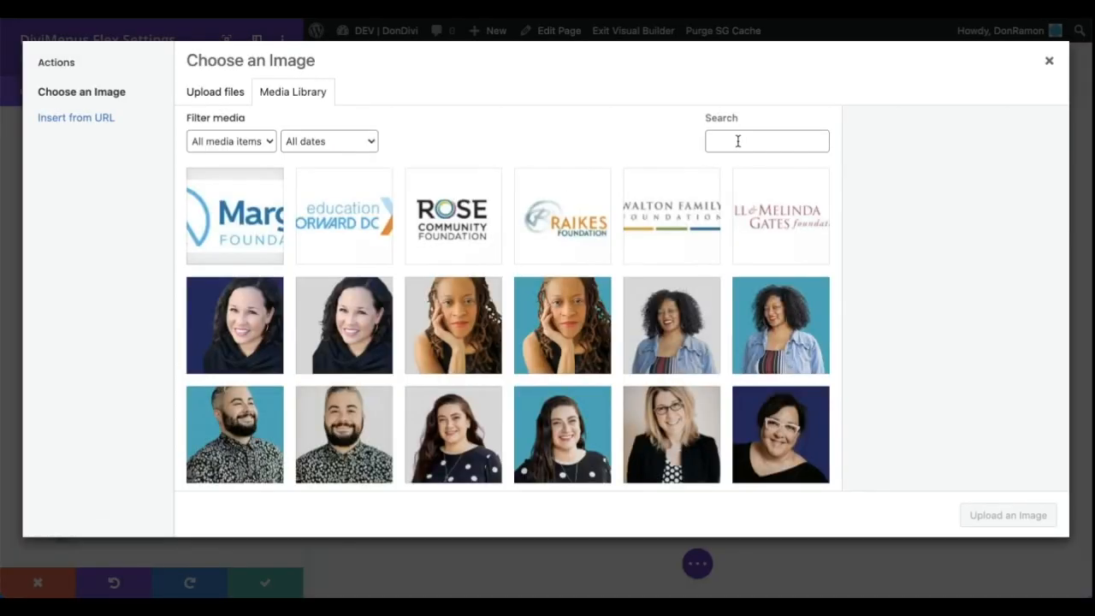
click(246, 216)
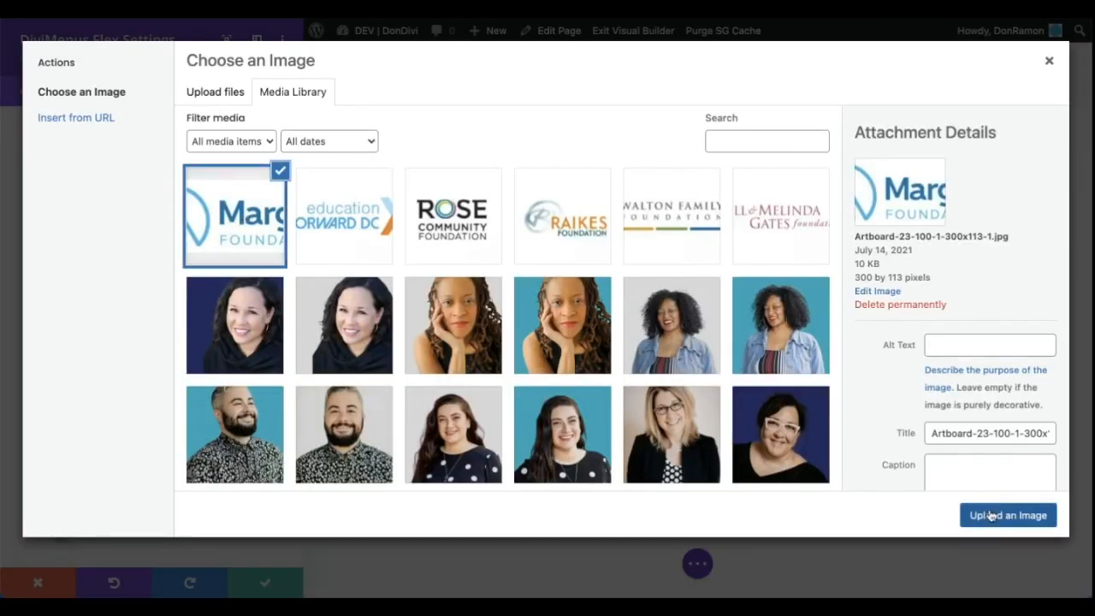
click(991, 515)
Set the Menu Button image width to 167px and turn off its Opacity Effect
click(104, 97)
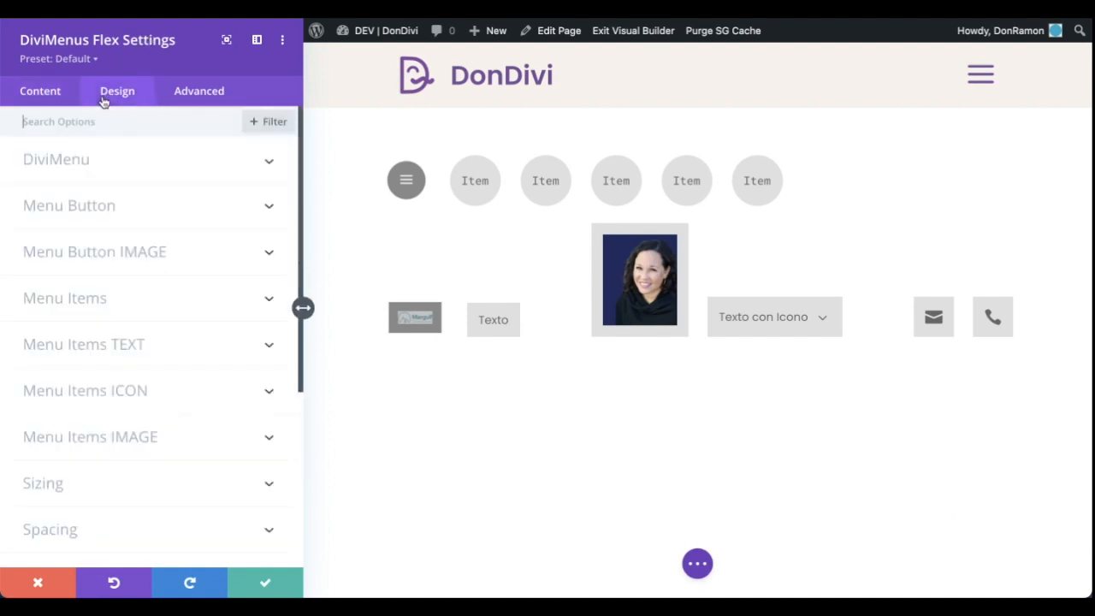
click(104, 243)
drag(44, 184, 73, 184)
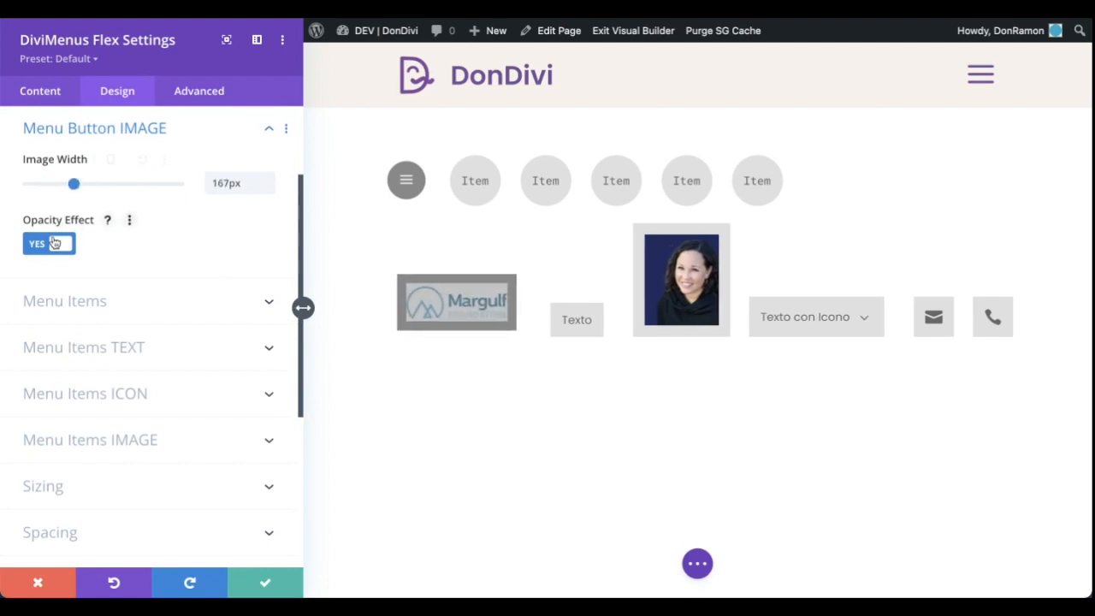
click(54, 243)
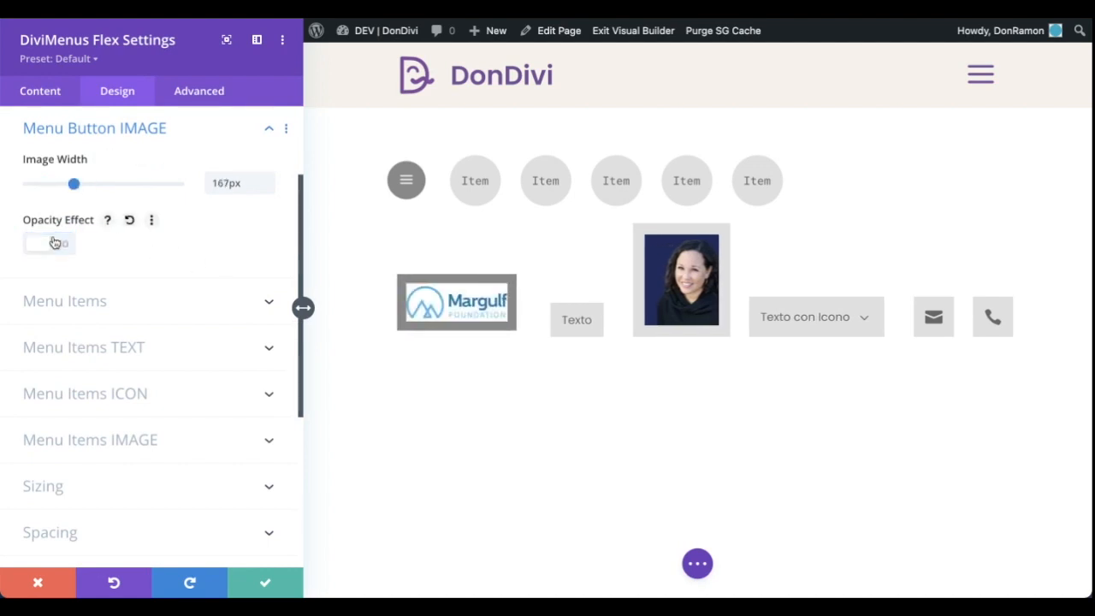
Turn off the Menu Button's Resizing Effect and make its background color transparent
scroll(54, 231, up, 3)
click(61, 202)
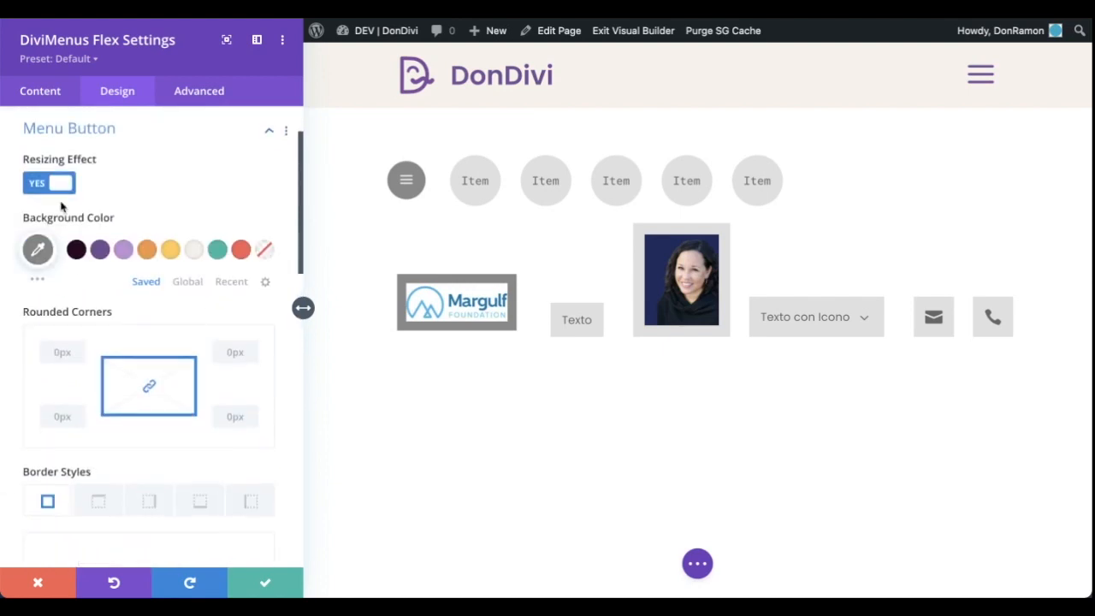
click(59, 187)
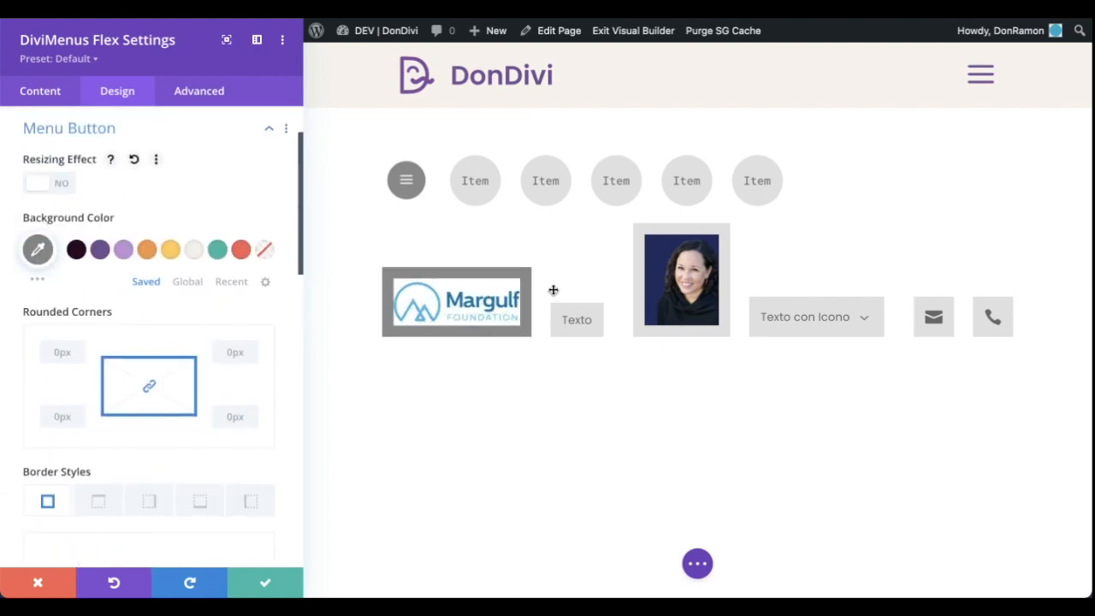
click(263, 249)
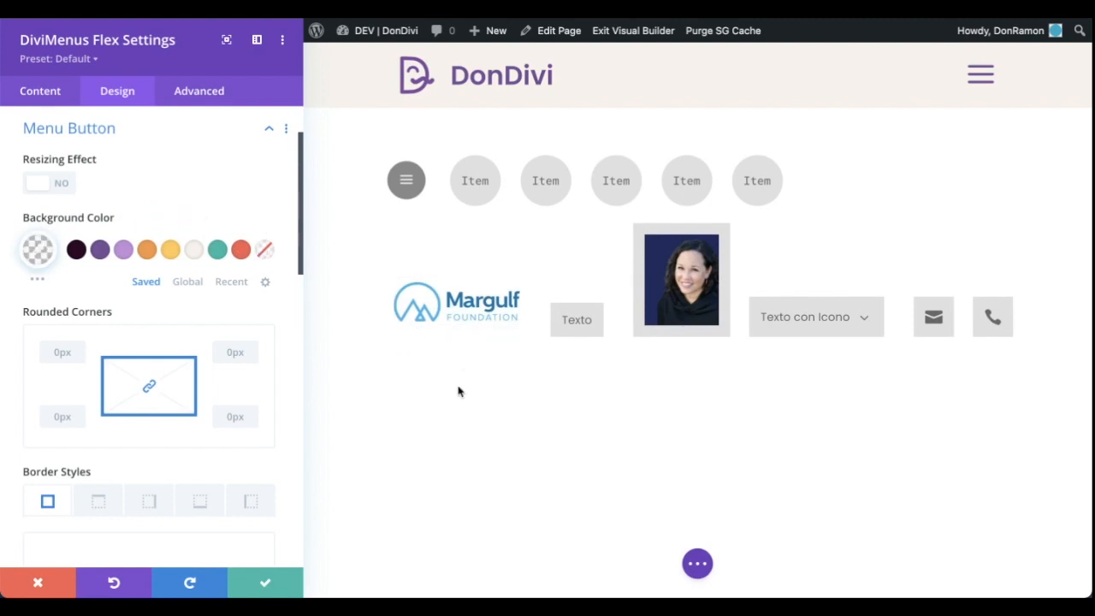
Try the Disable option on the Flex menu's Menu Button and undo it
click(36, 93)
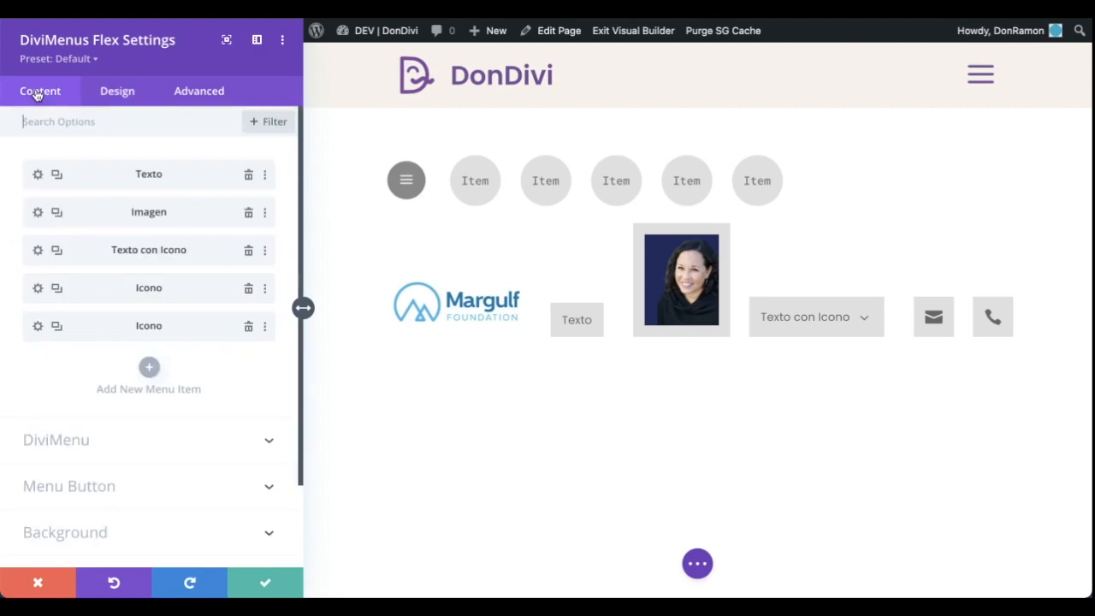
scroll(281, 358, down, 2)
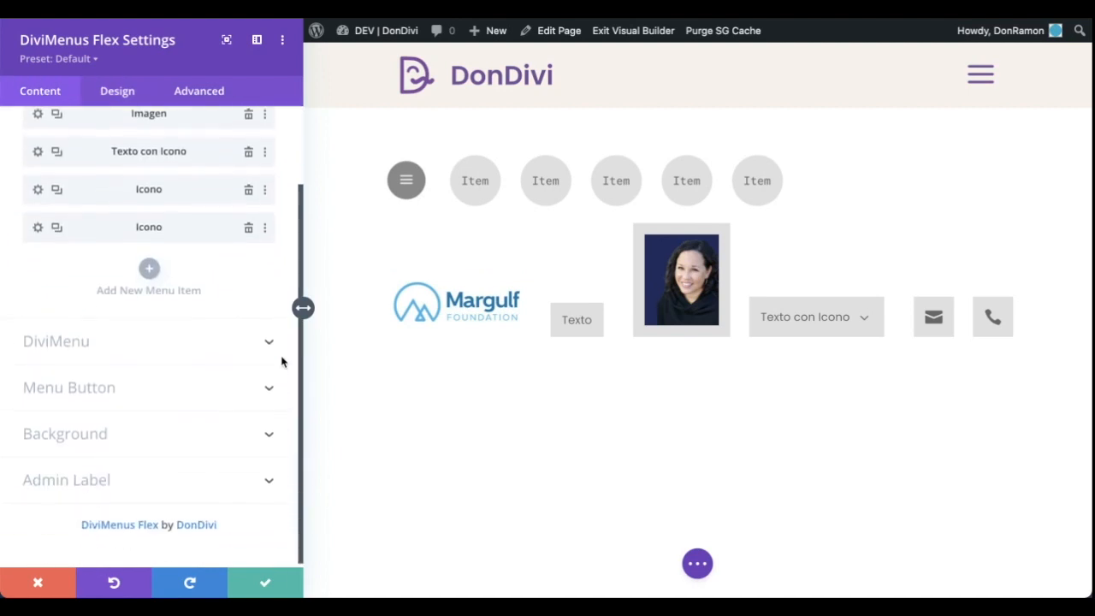
click(133, 386)
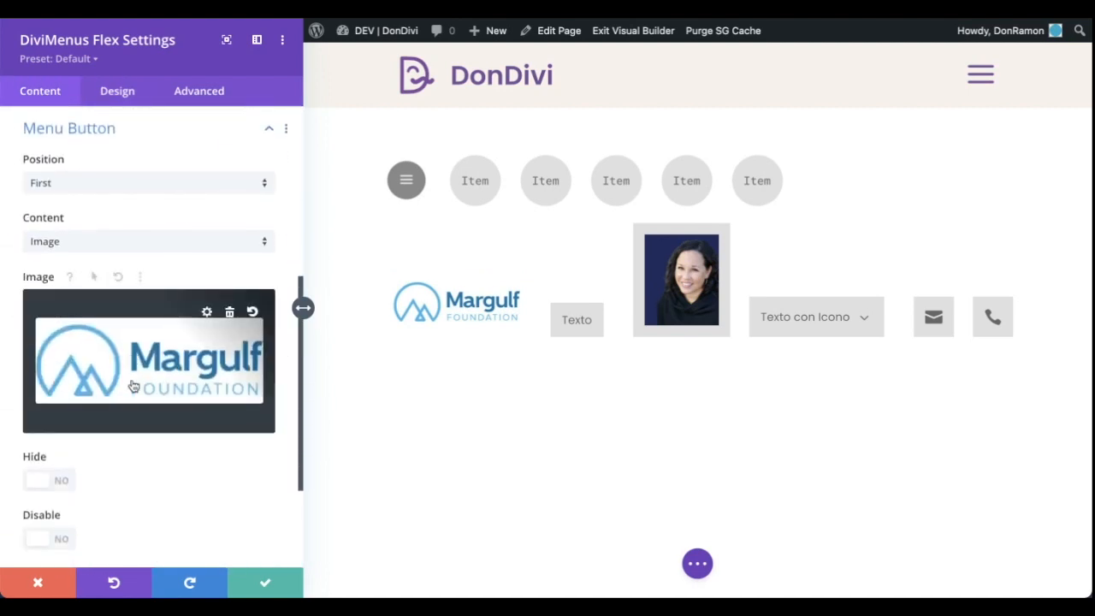
scroll(133, 462, down, 2)
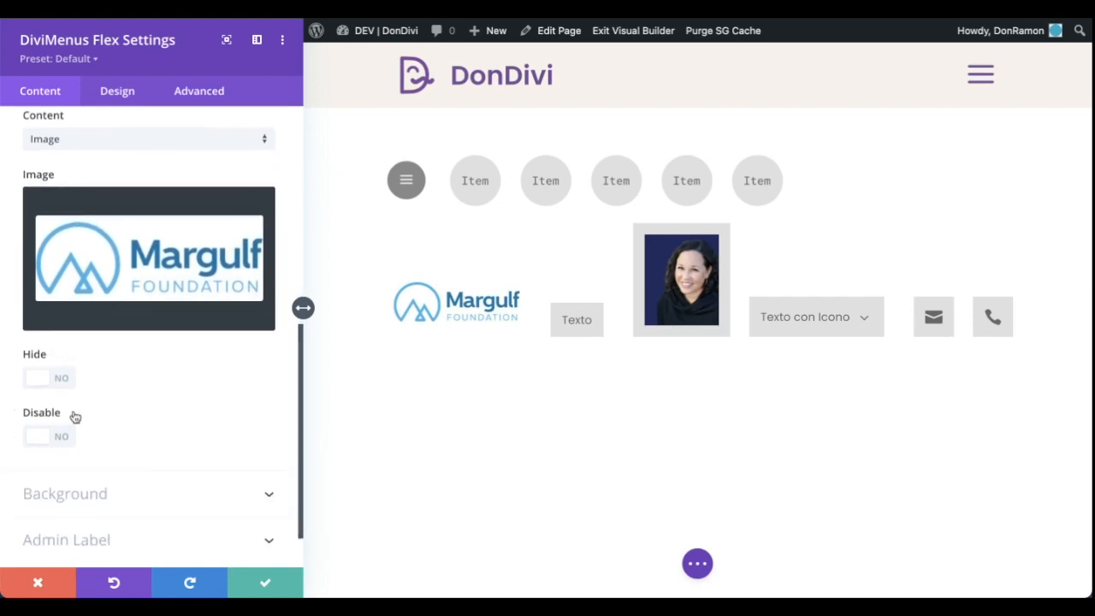
click(36, 439)
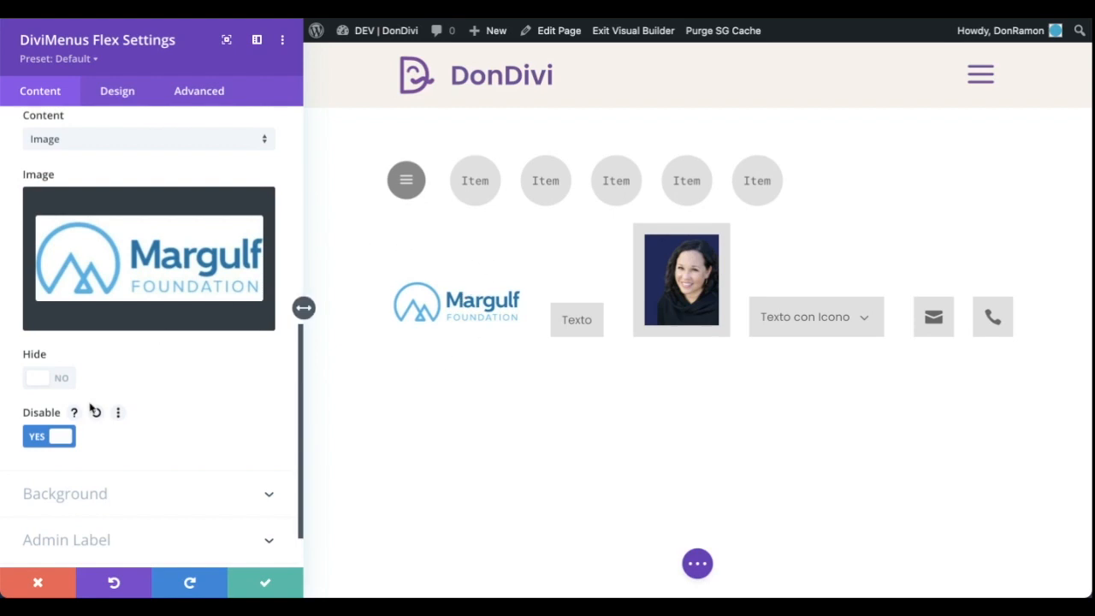
key(ctrl+z)
Hide the Flex menu's Menu Button and open the settings of the Texto item
scroll(294, 215, up, 3)
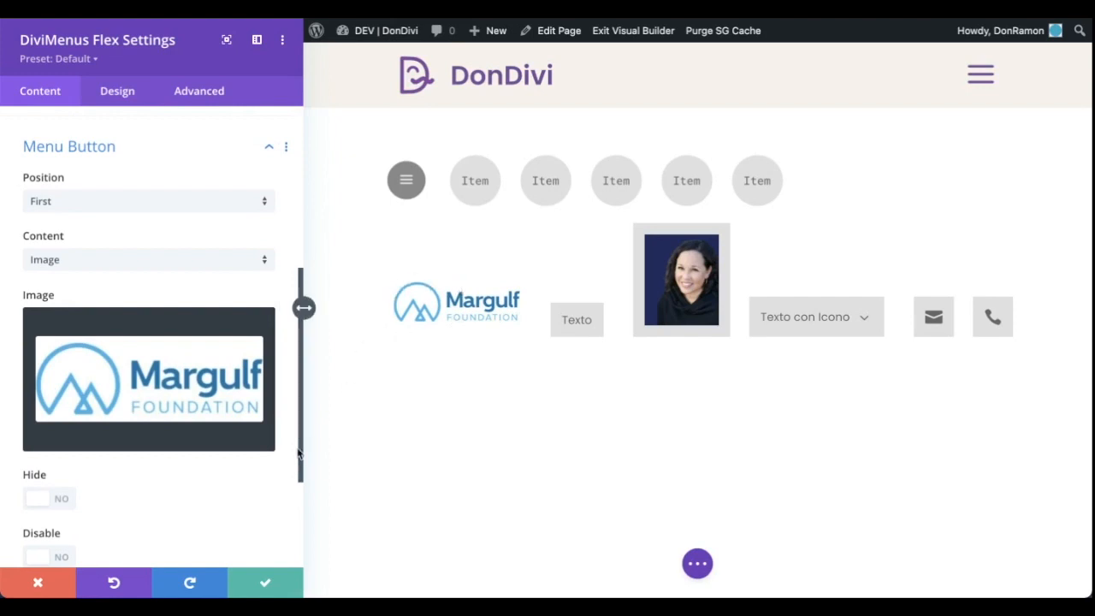
click(47, 500)
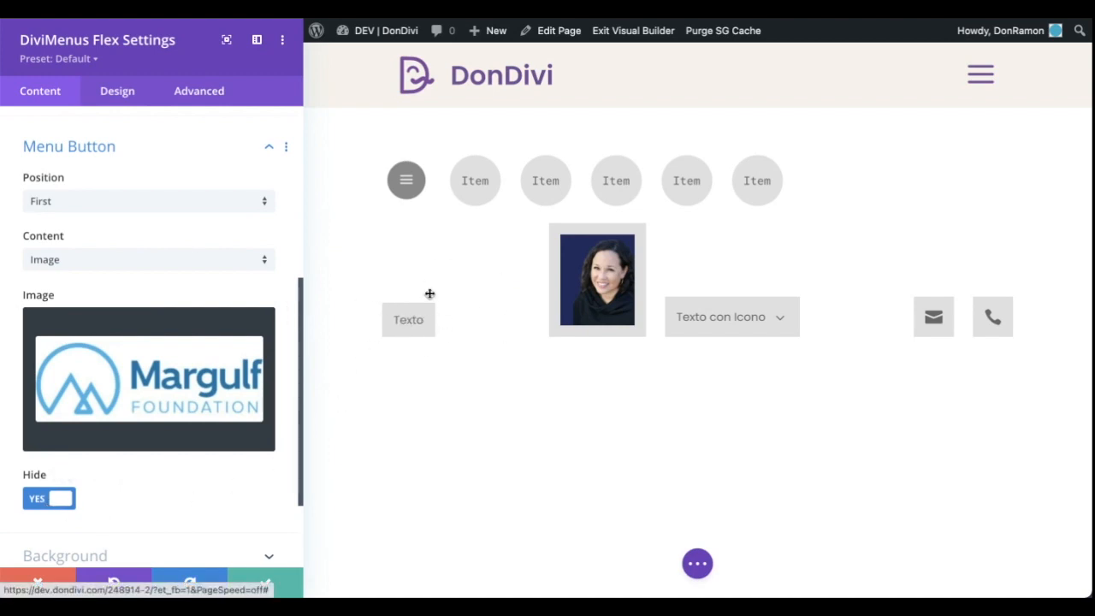
click(407, 326)
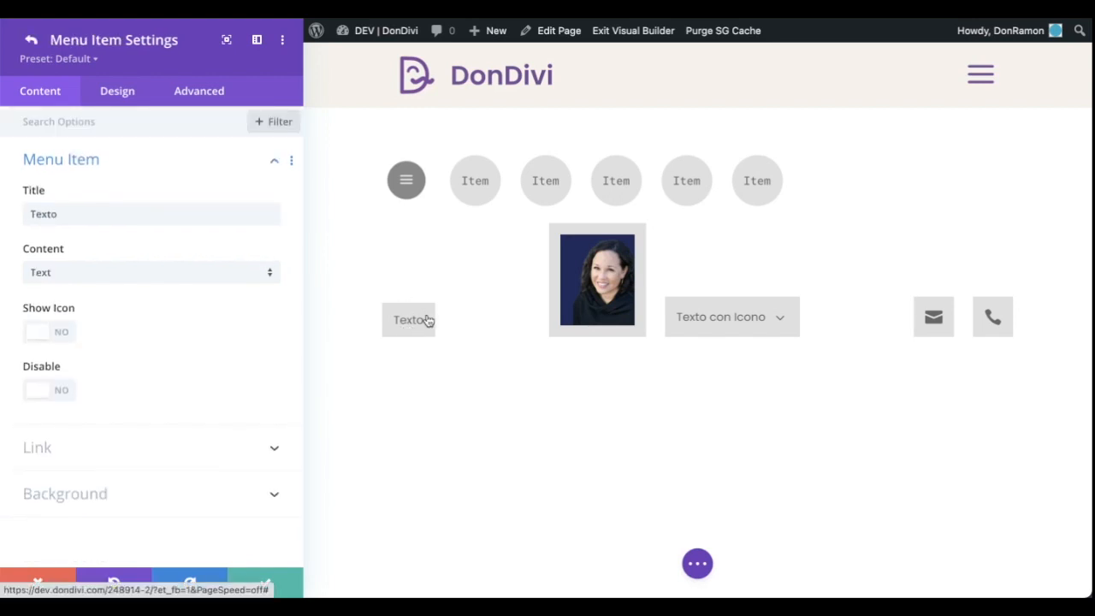
Change the Texto item's content to Image and use the Margulf Foundation logo from the media library
click(92, 272)
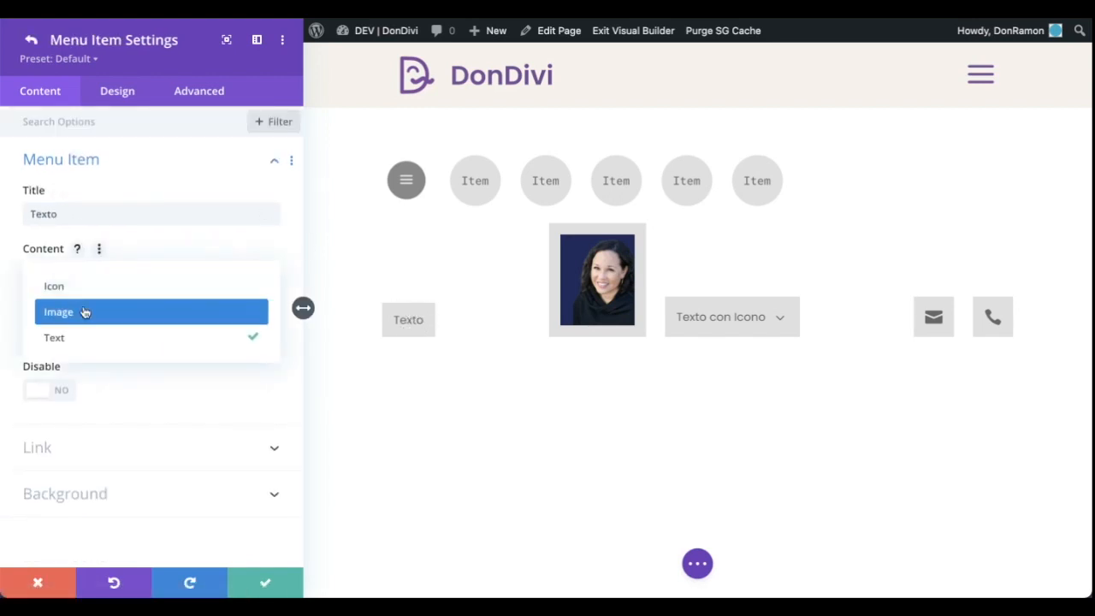
click(85, 313)
click(191, 374)
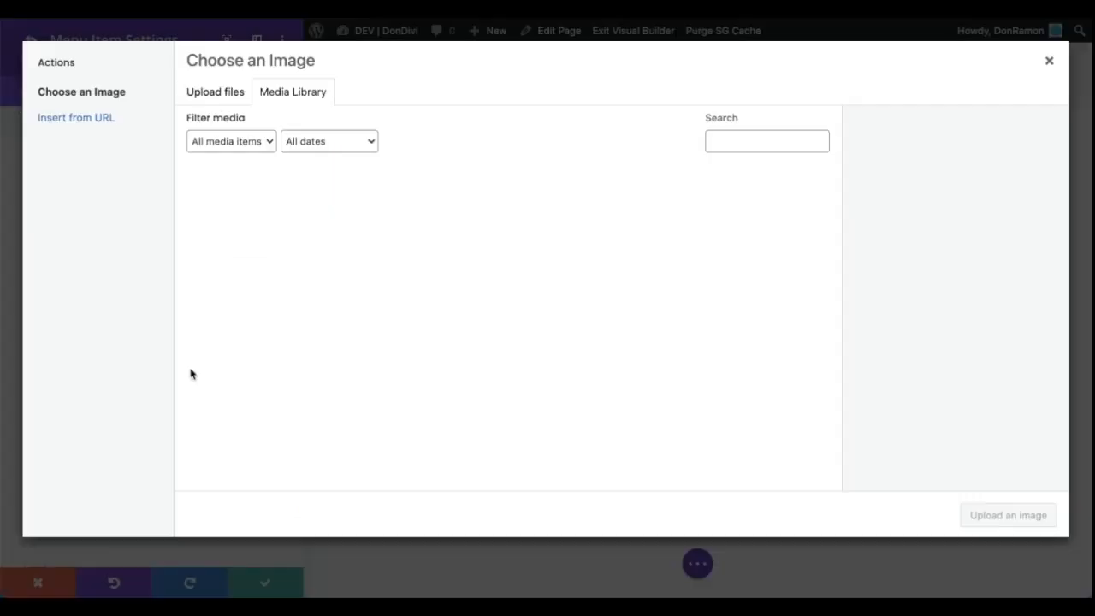
click(250, 233)
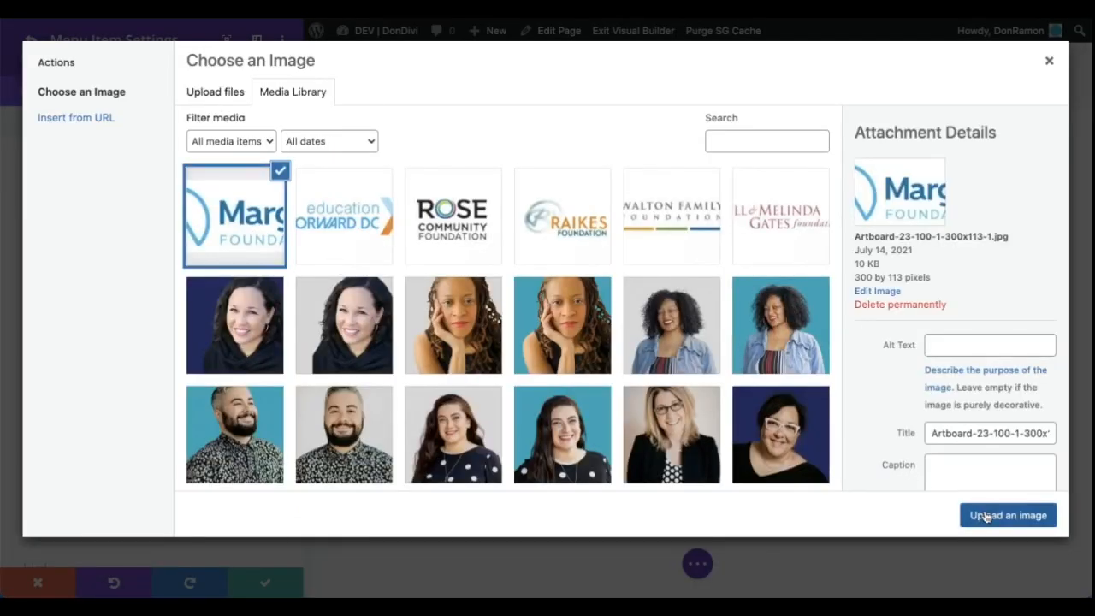
click(987, 517)
Set the logo item's Image Width to 139px
click(136, 91)
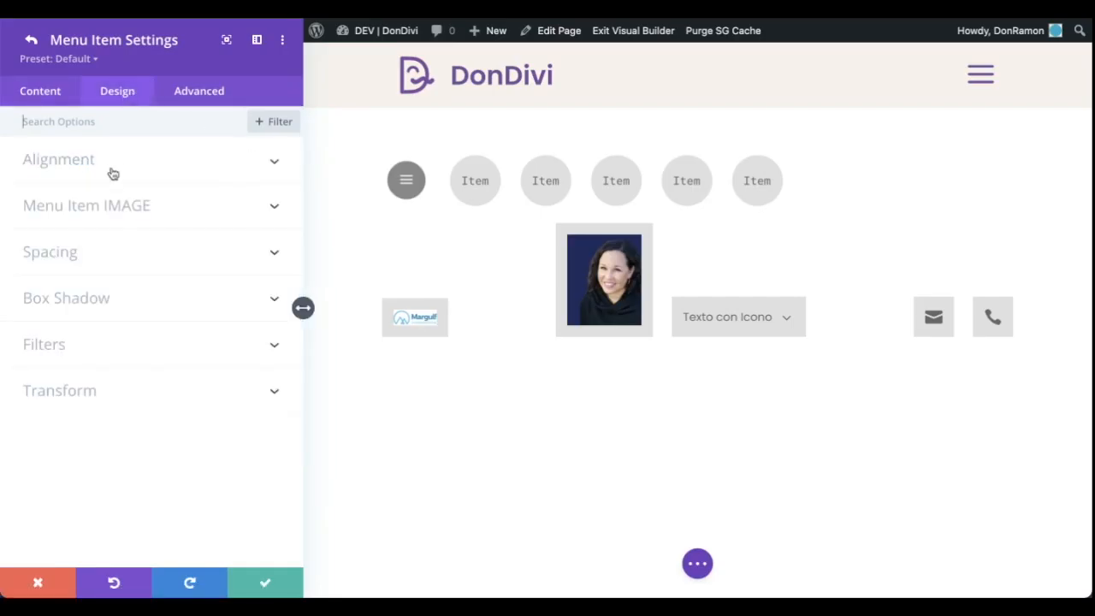
click(119, 207)
drag(28, 269, 67, 271)
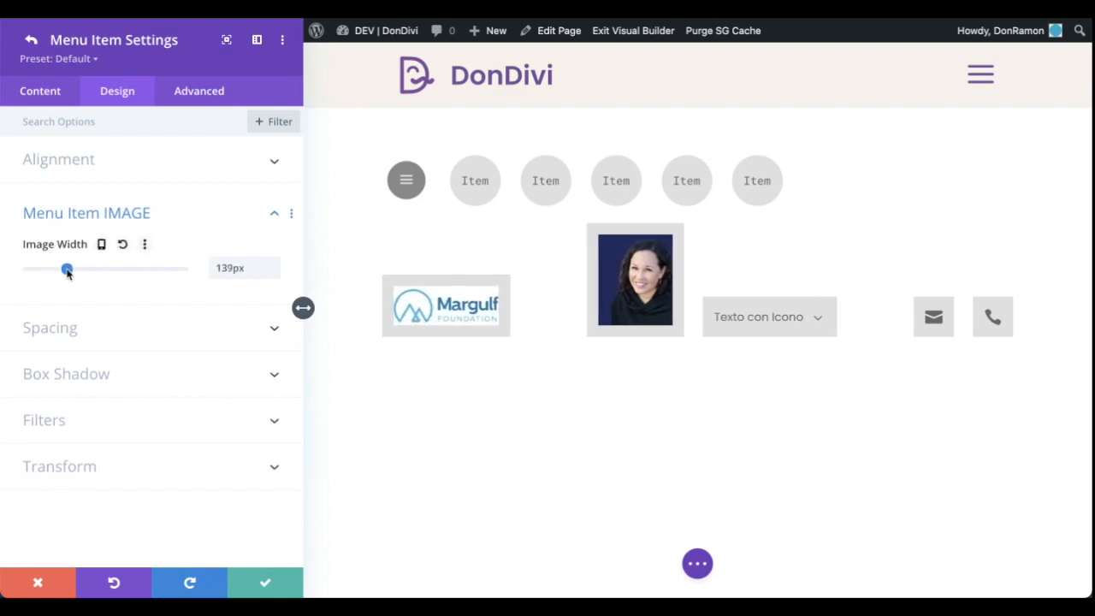
Turn on the Disable option for the logo menu item
click(49, 94)
click(61, 161)
scroll(223, 445, down, 2)
click(41, 430)
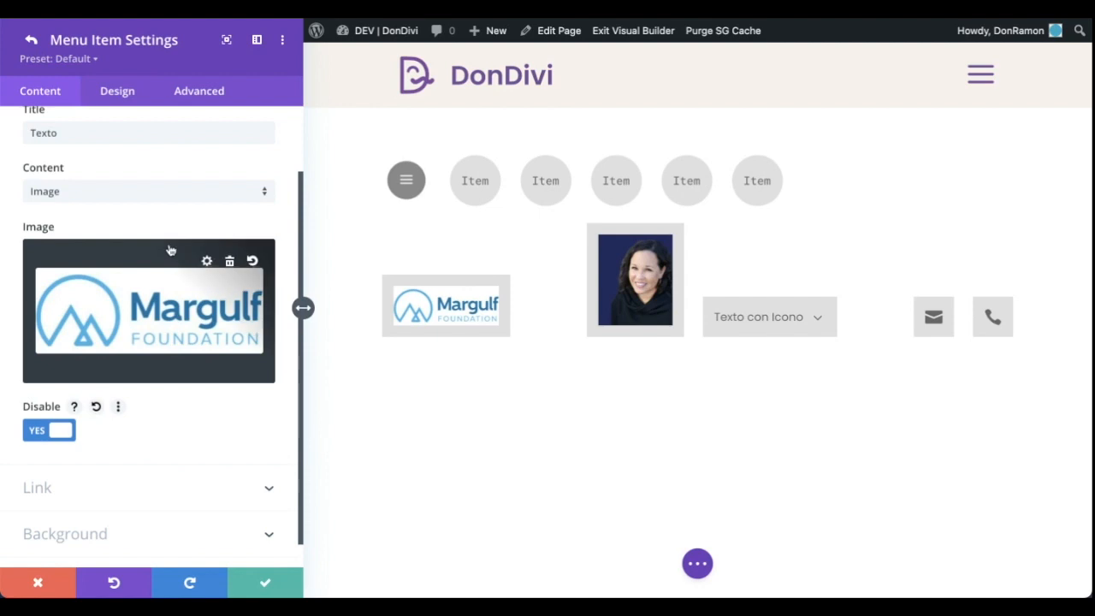
Set the Link Type of the Texto con Icono menu item to Sub
click(30, 42)
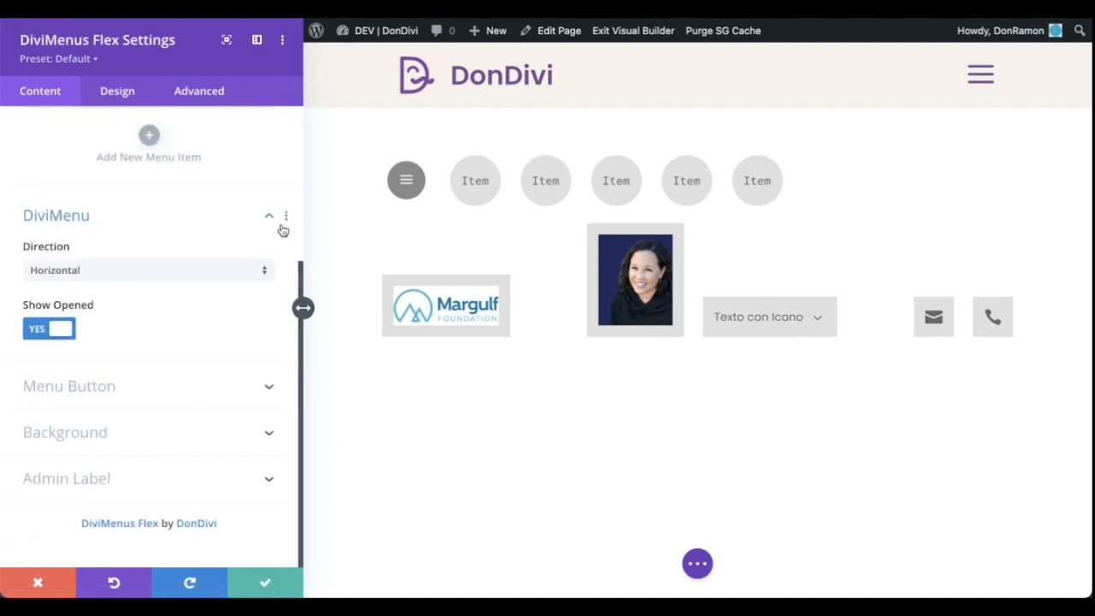
scroll(282, 230, up, 3)
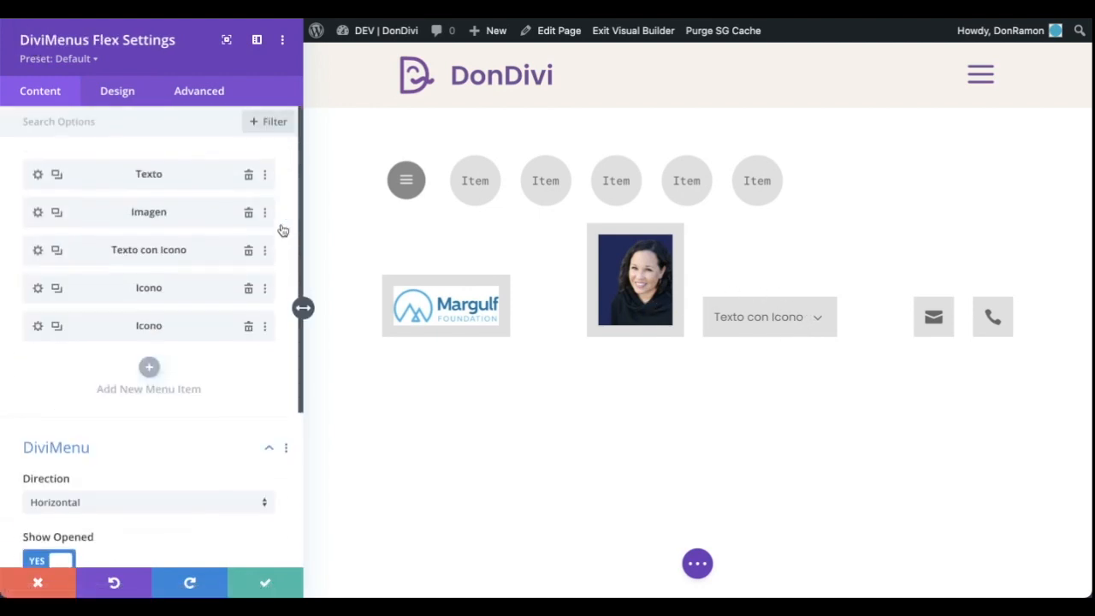
click(36, 252)
scroll(281, 355, down, 2)
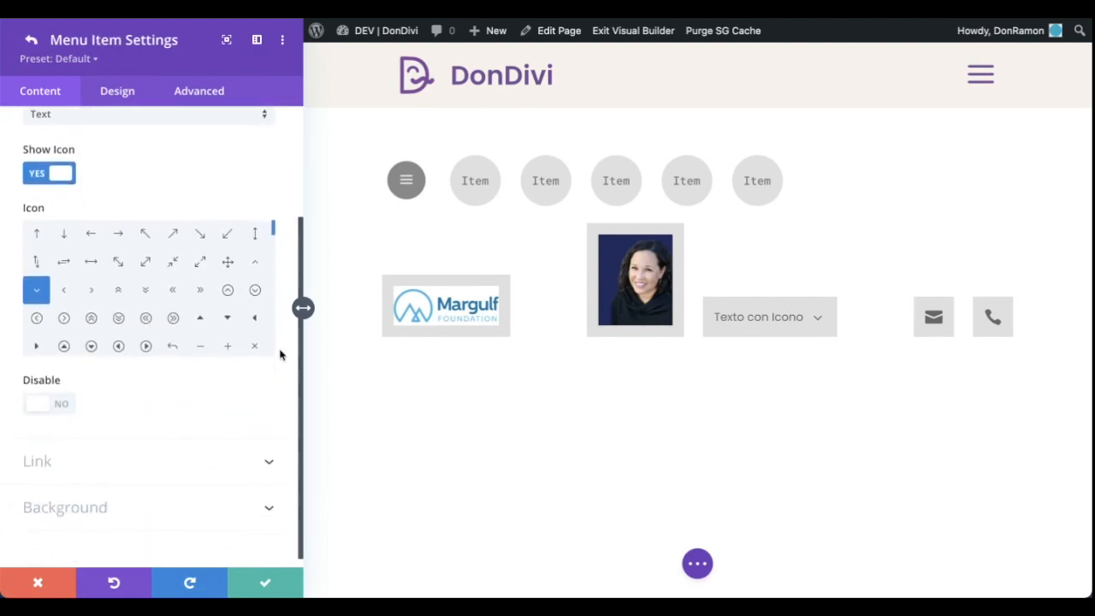
click(142, 460)
click(231, 280)
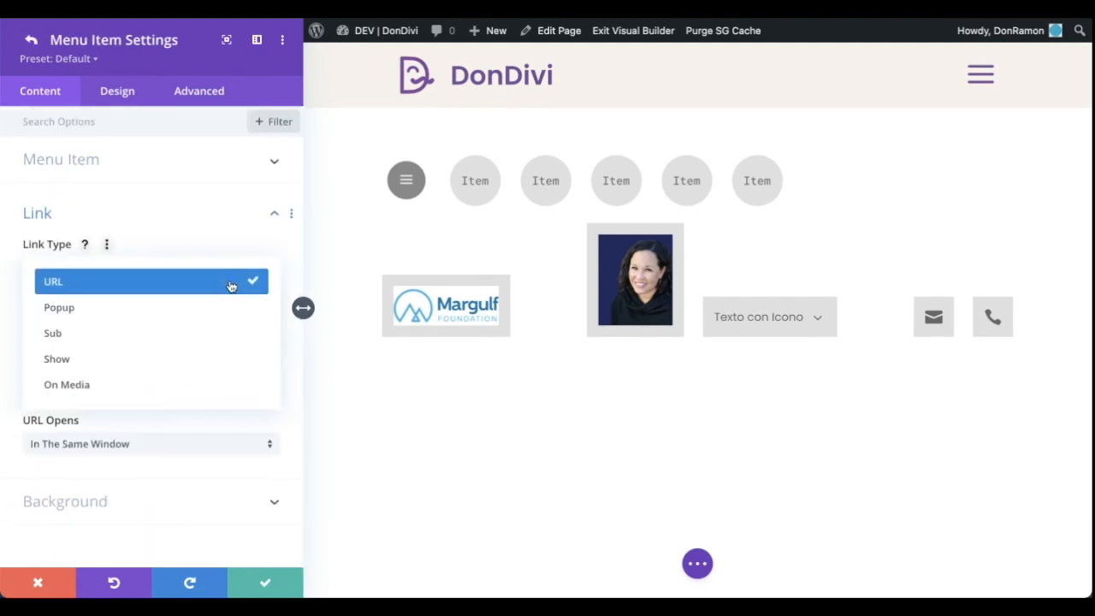
click(190, 339)
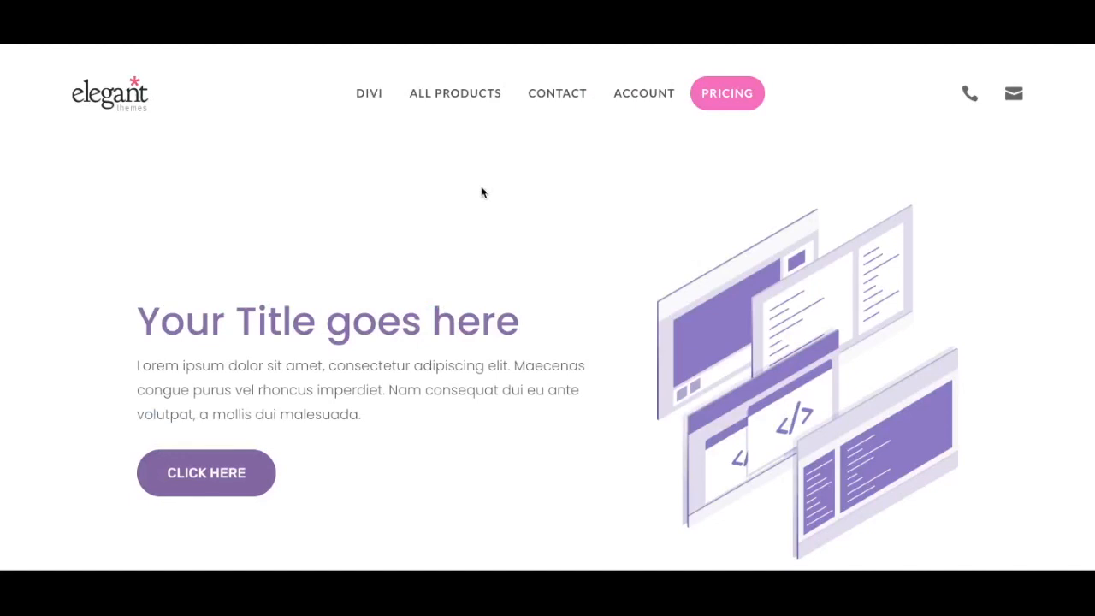
Find the ET Sub – DIVI section in the Divi Library and open it in the Visual Builder
mouse_move(369, 94)
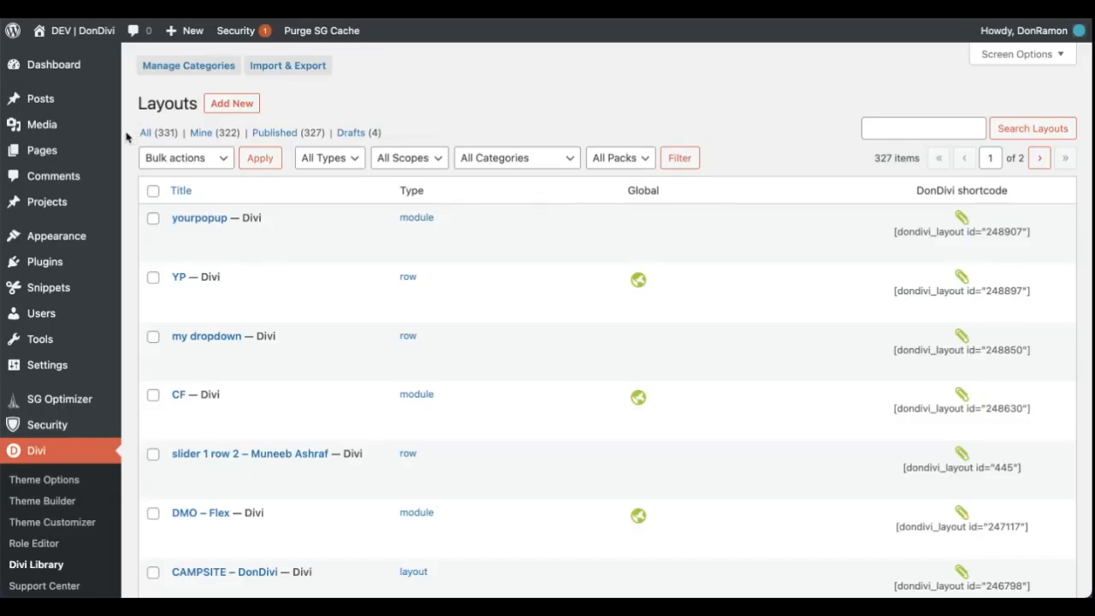
scroll(126, 137, down, 5)
scroll(125, 136, down, 4)
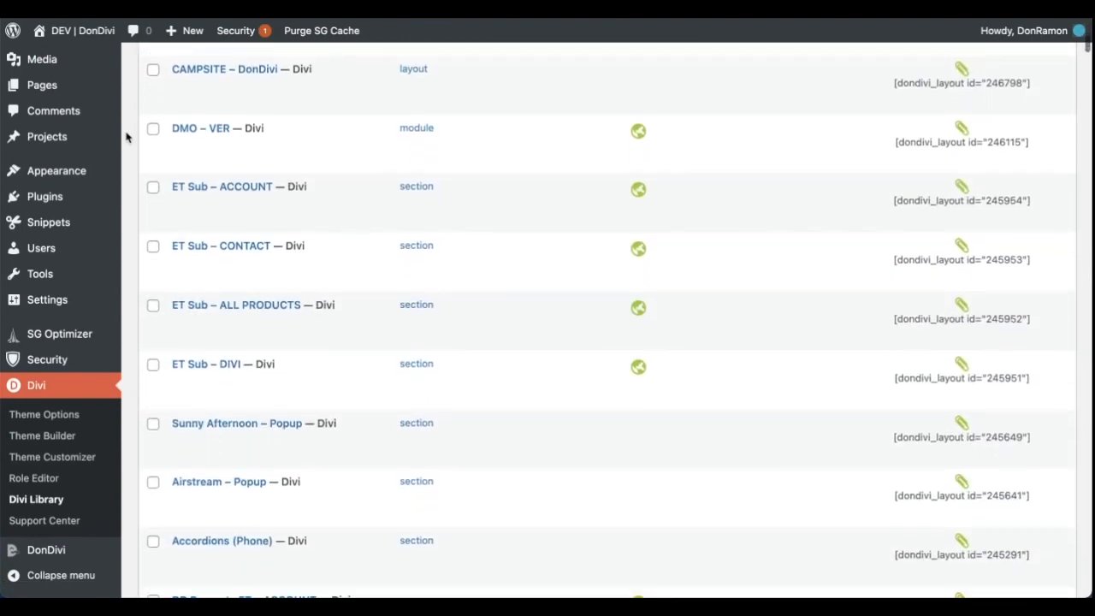
scroll(126, 137, down, 2)
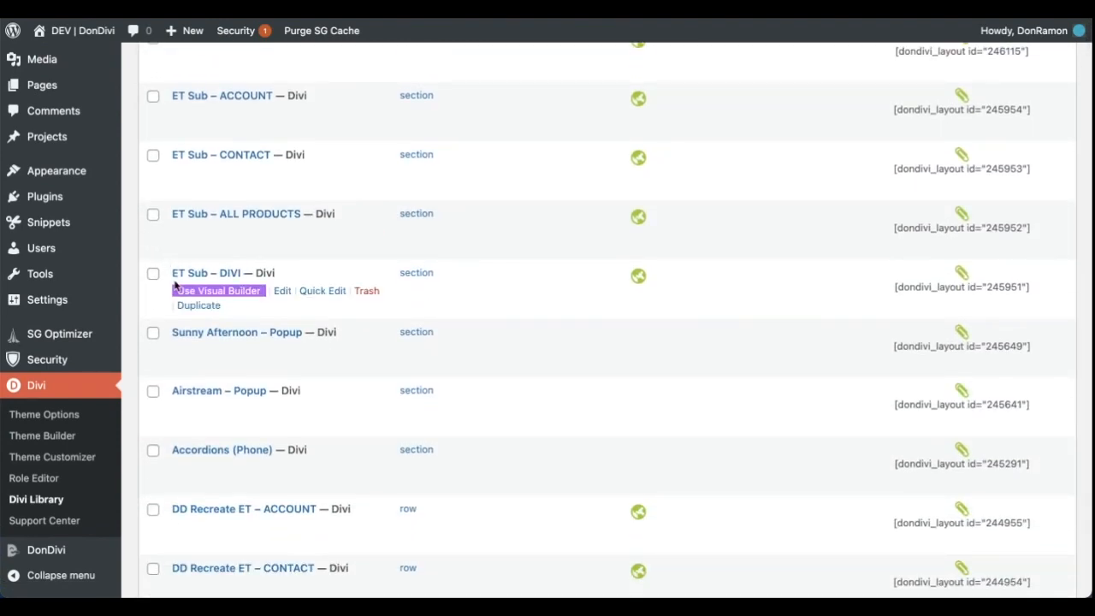
click(241, 288)
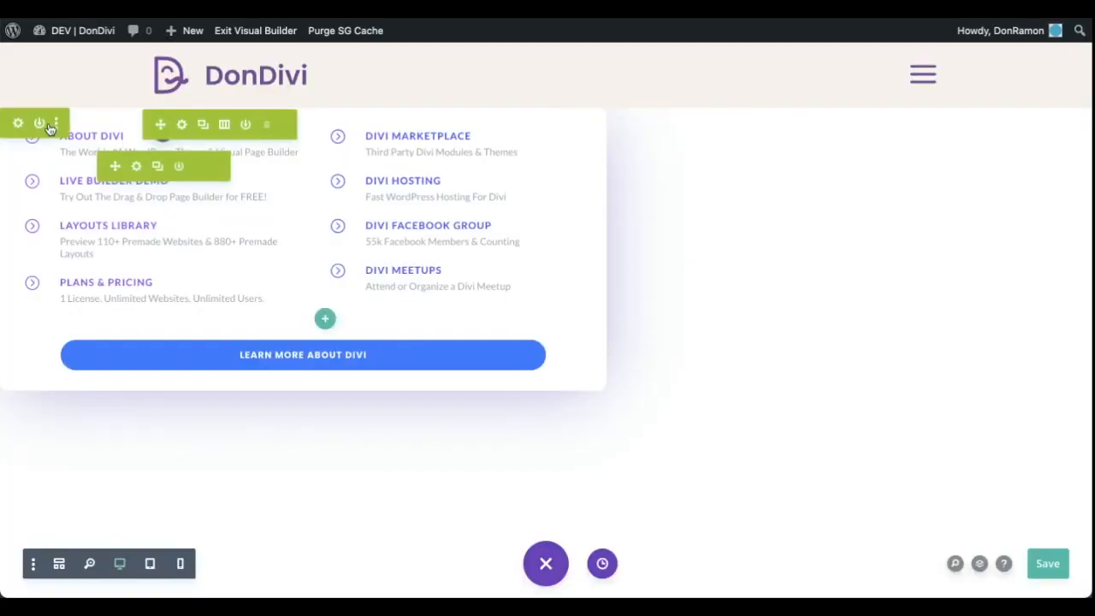
Examine the section settings, the Learn More About Divi button settings and the wireframe structure of the submenu layout
click(18, 126)
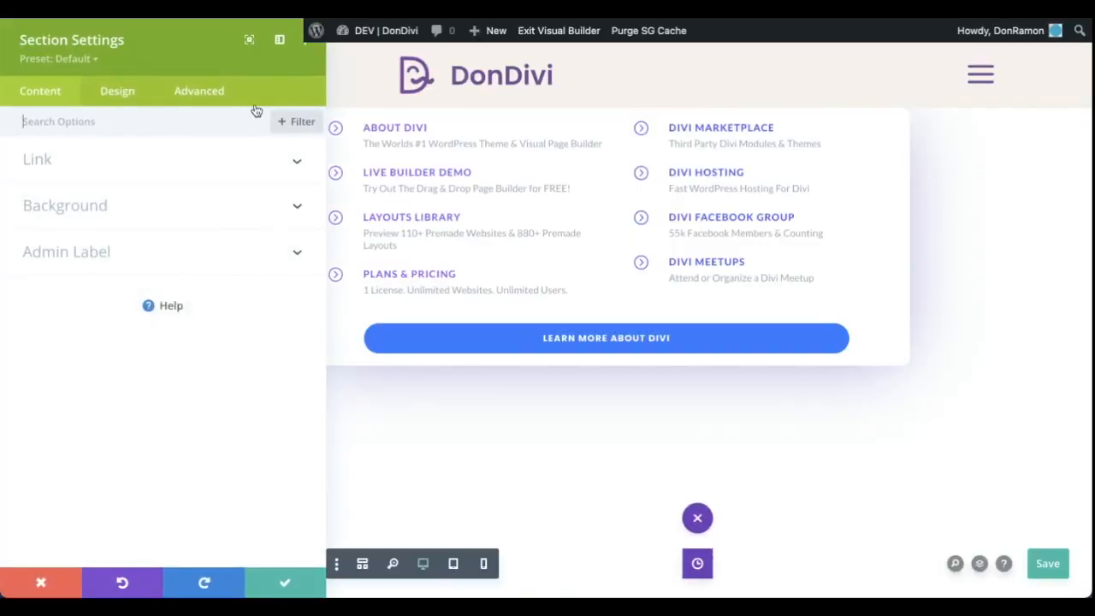
click(34, 583)
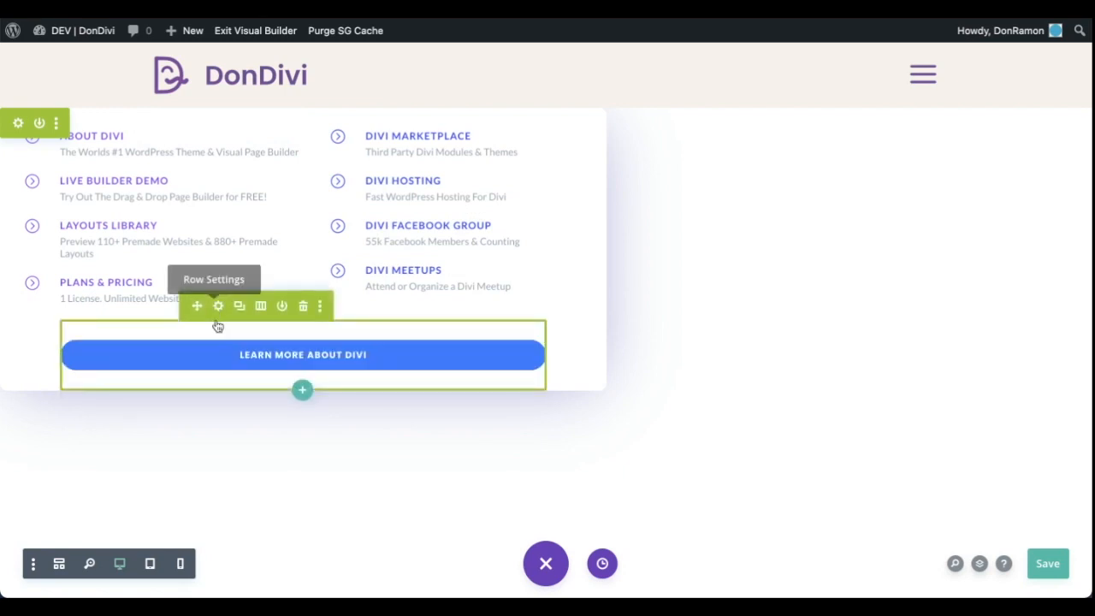
click(276, 347)
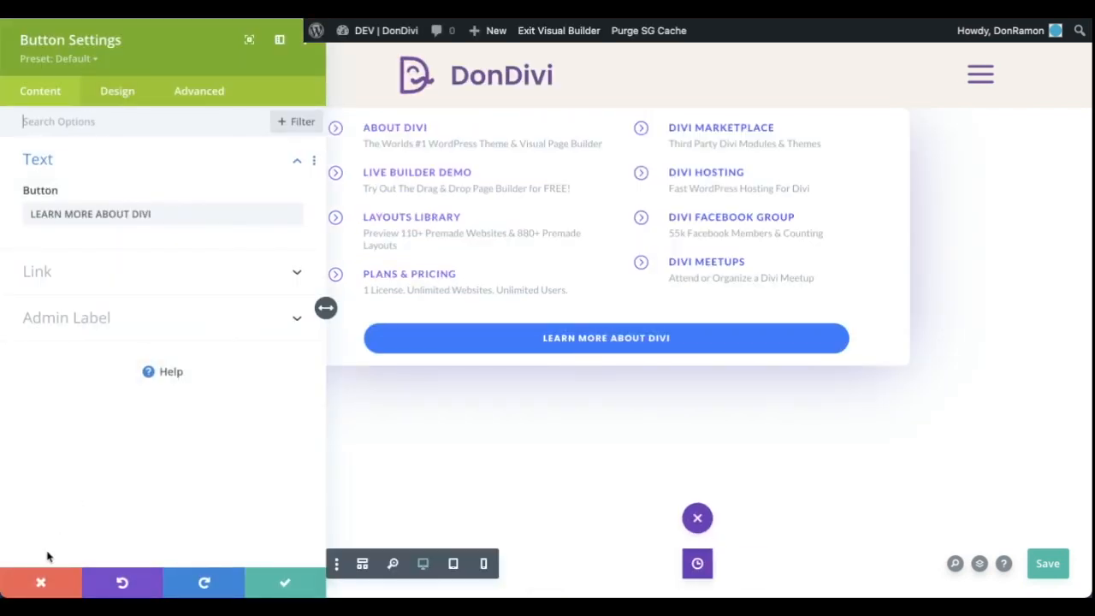
click(39, 581)
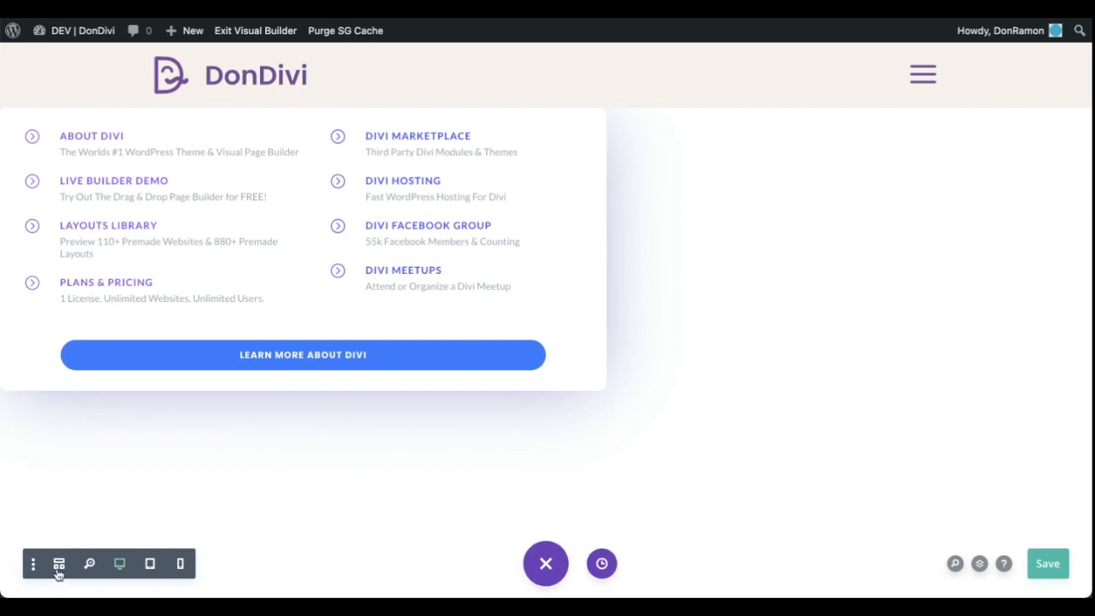
click(58, 569)
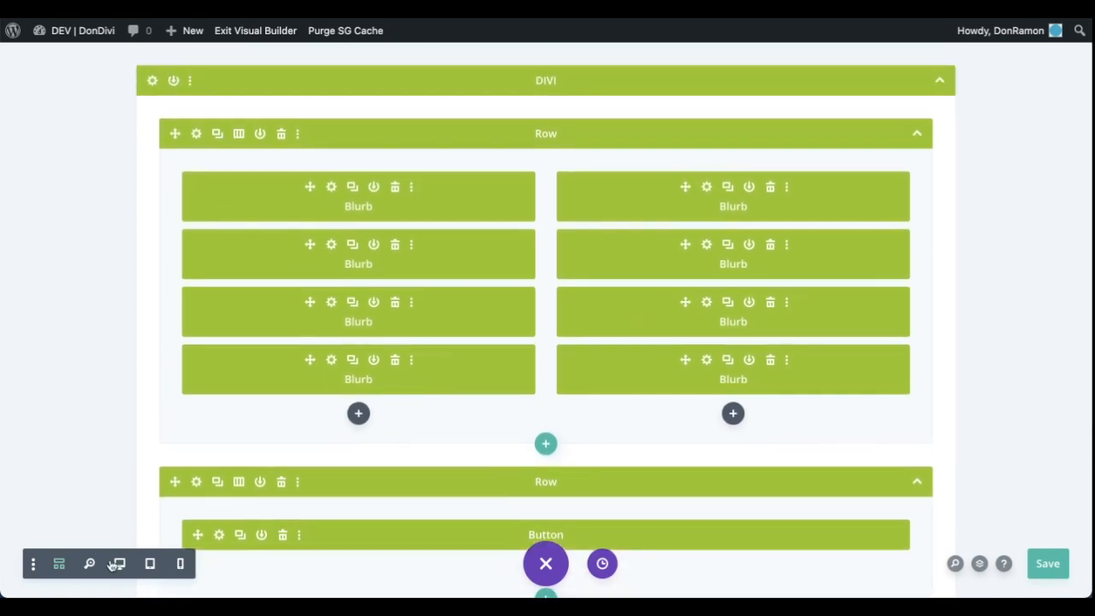
click(119, 564)
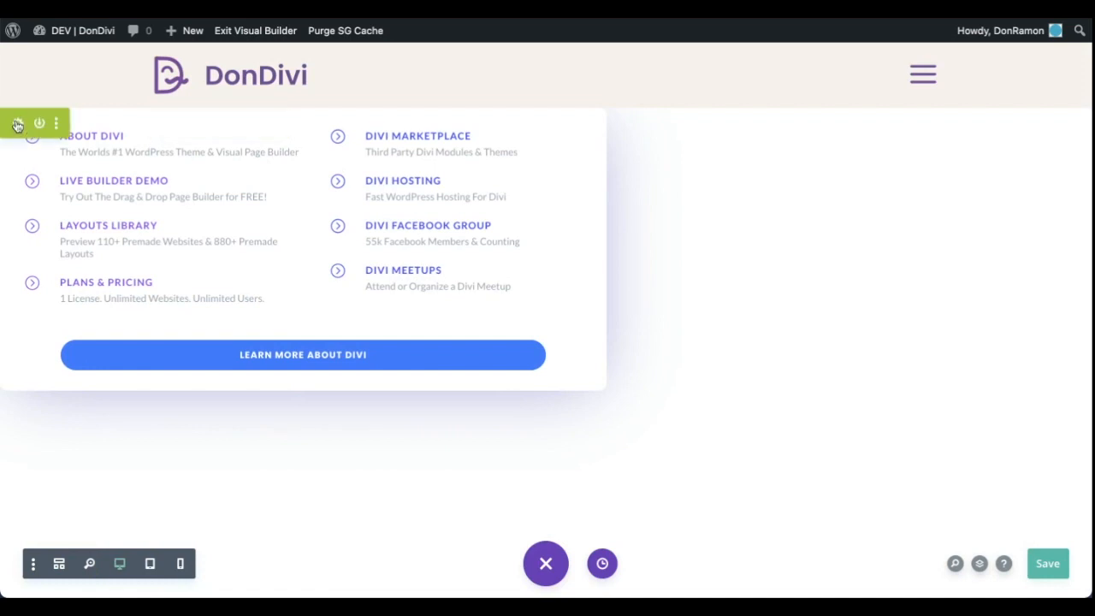
Review the section's Max Width for desktop and tablet and its Box Shadow settings, and close the section settings
click(17, 123)
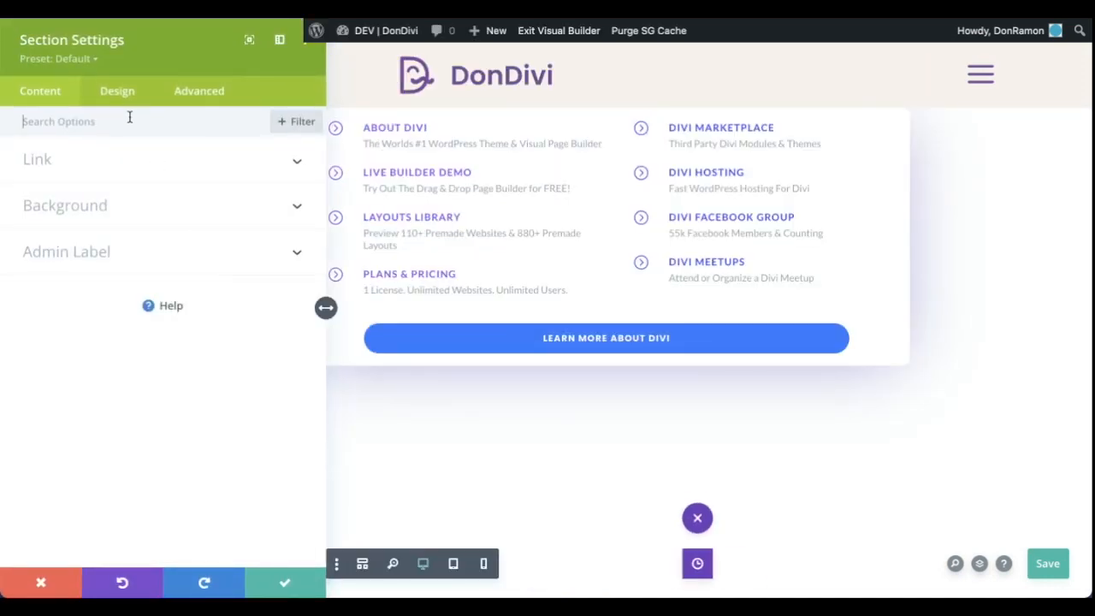
click(118, 94)
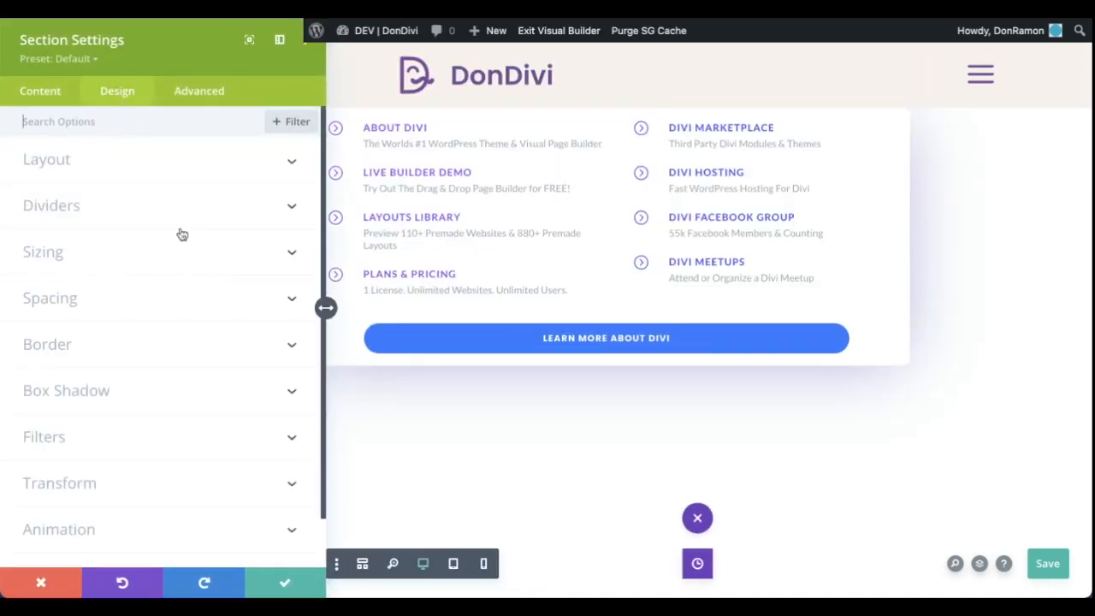
click(175, 255)
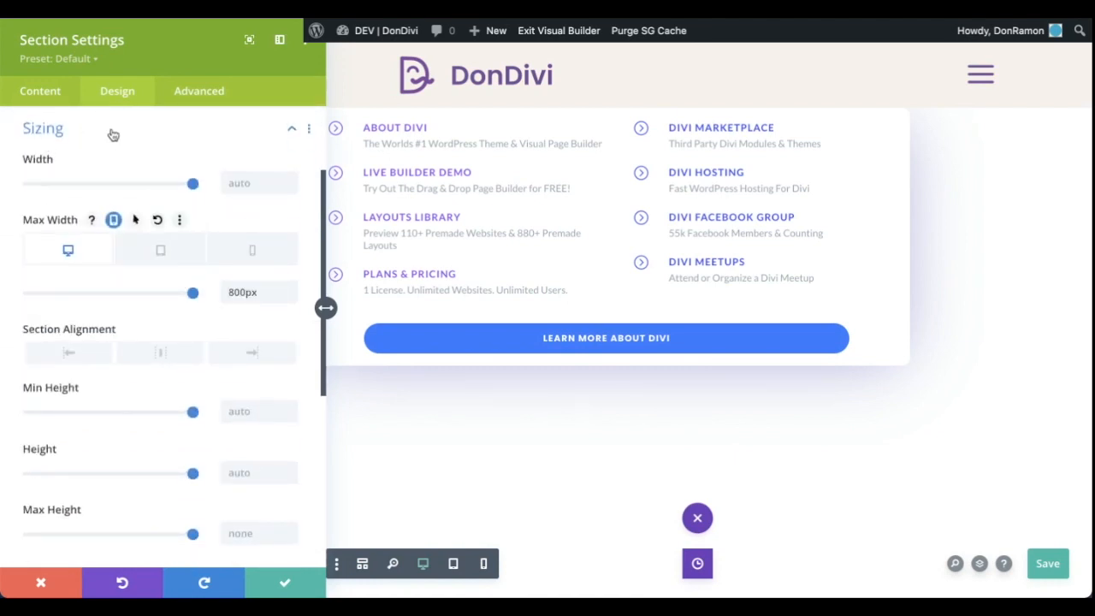
click(164, 256)
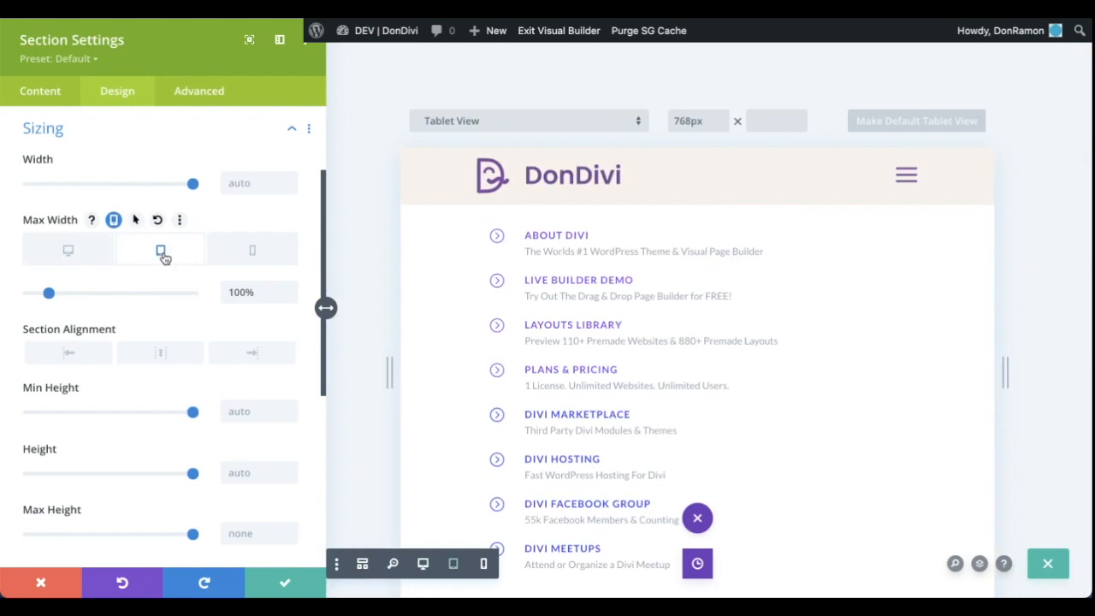
click(69, 247)
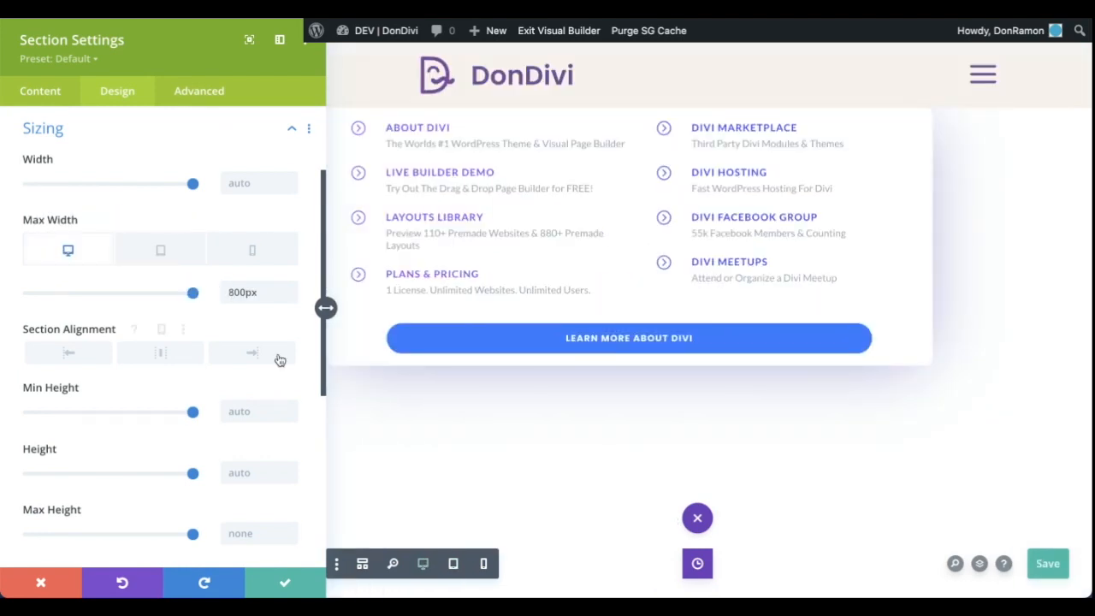
scroll(279, 360, down, 4)
click(123, 335)
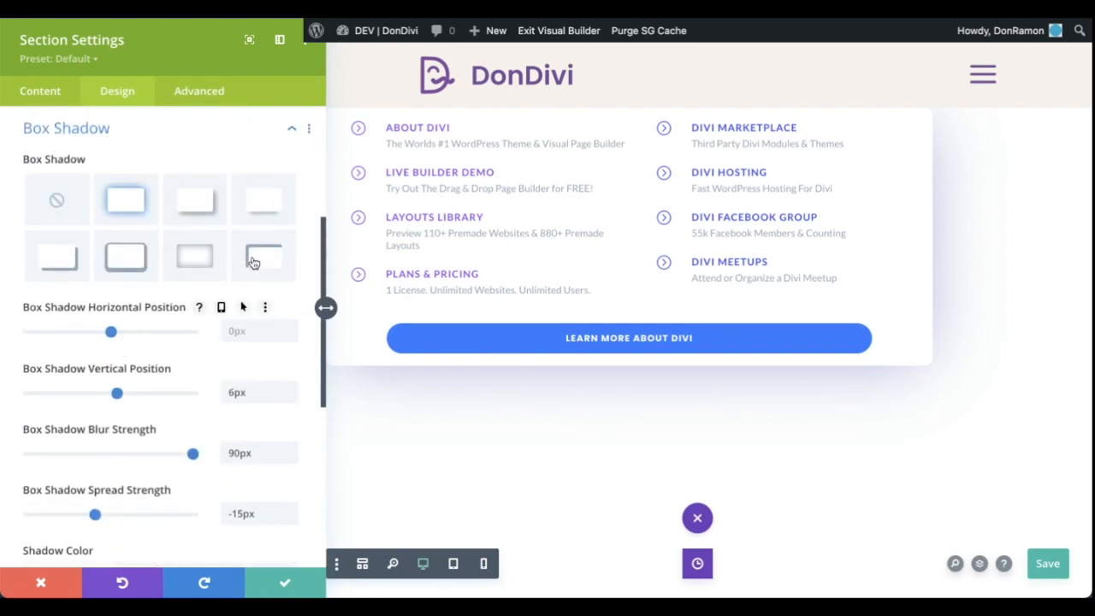
click(289, 572)
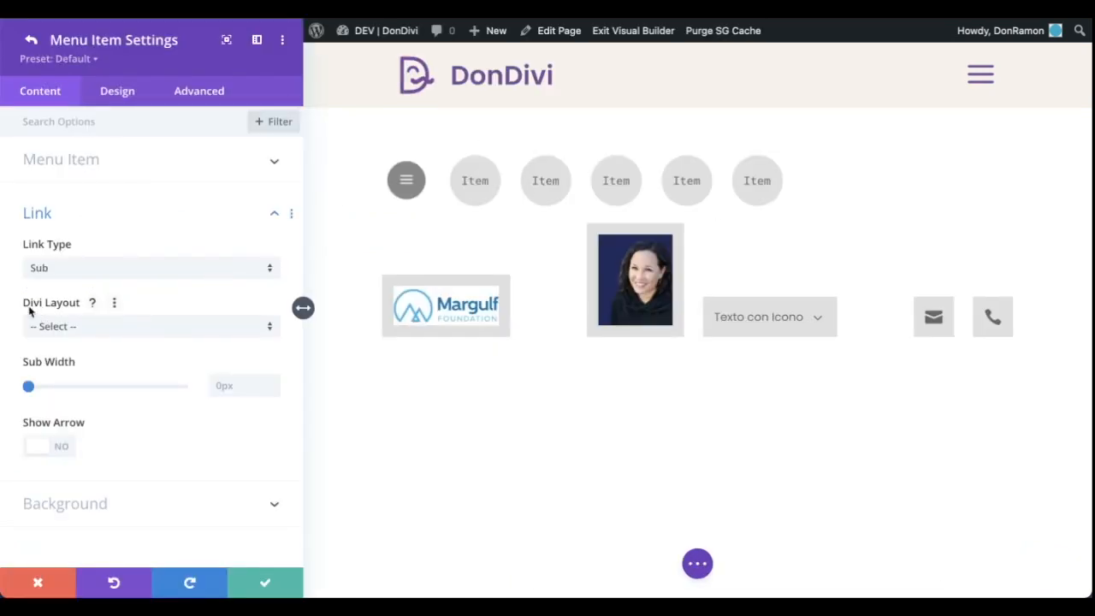
Assign the ET Sub - DIVI layout as the Texto con Icono item's submenu and turn on Show Arrow
click(209, 326)
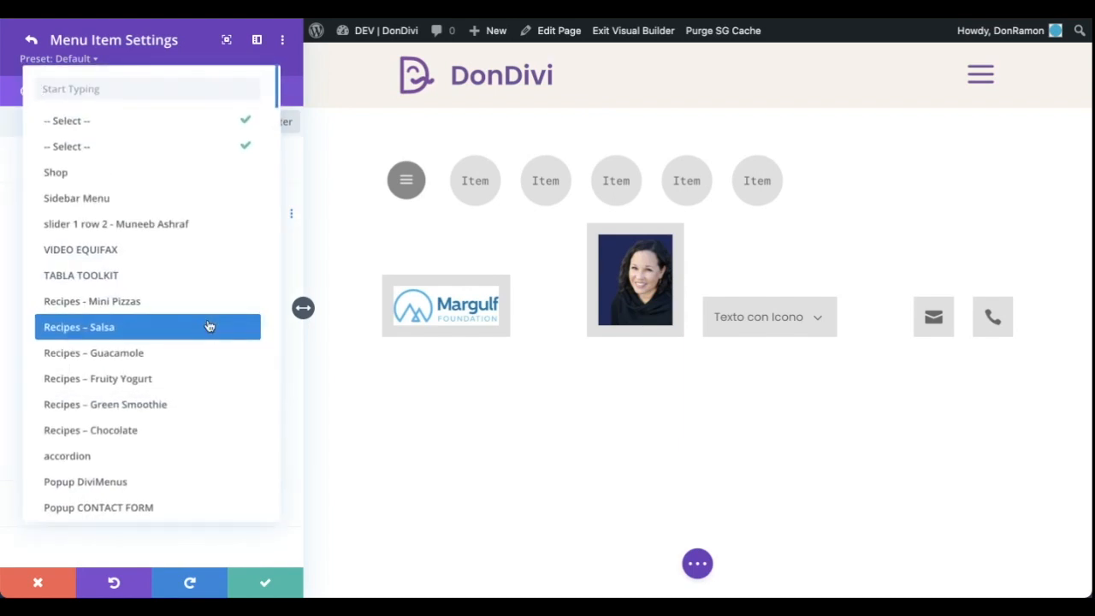
scroll(209, 326, down, 20)
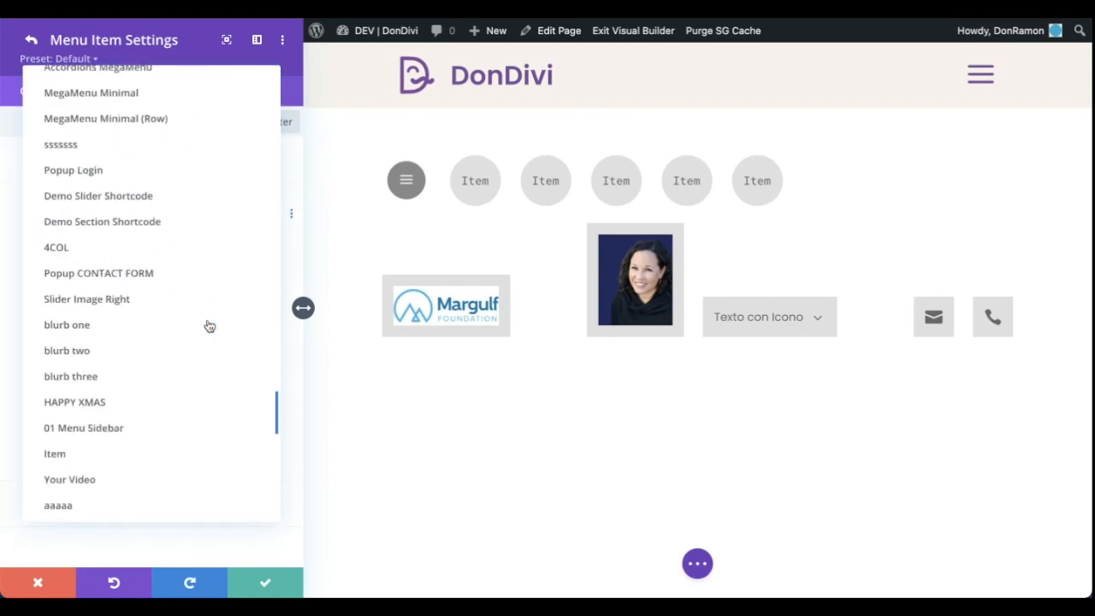
click(192, 344)
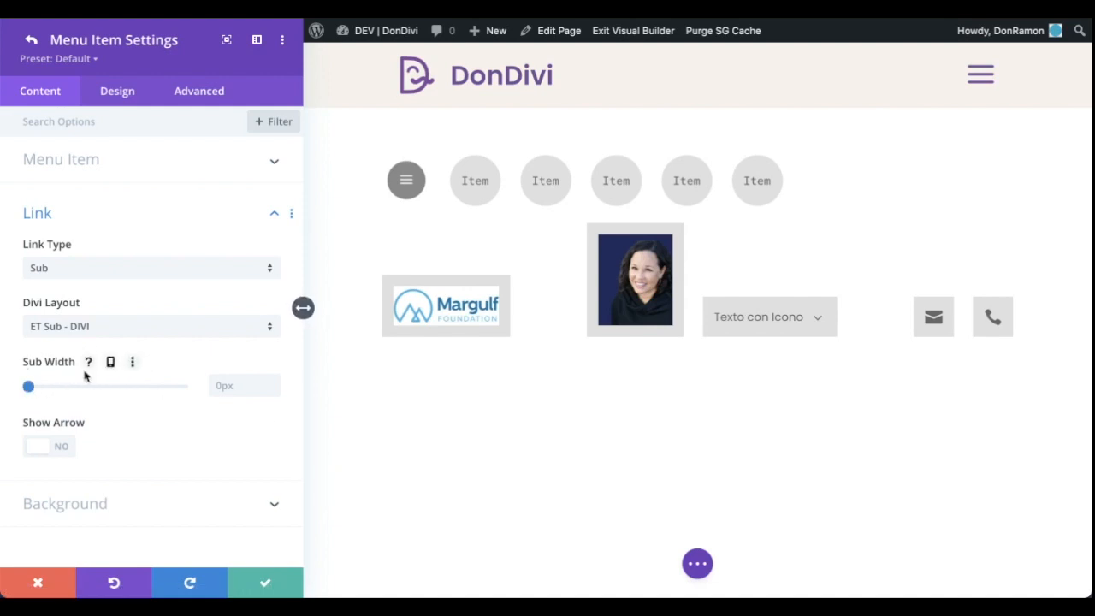
click(46, 451)
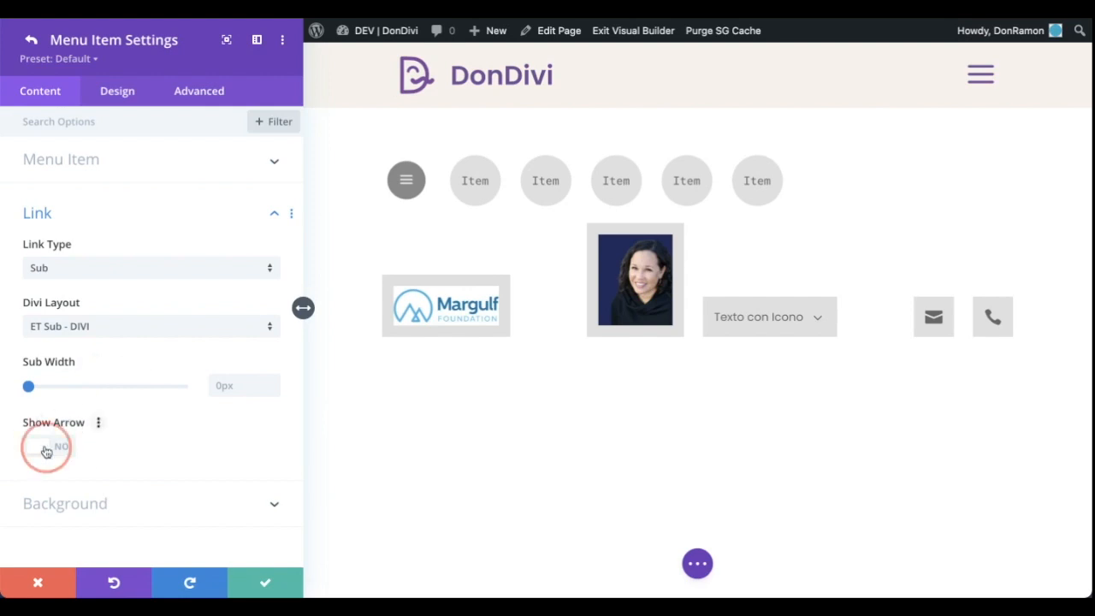
scroll(282, 408, down, 2)
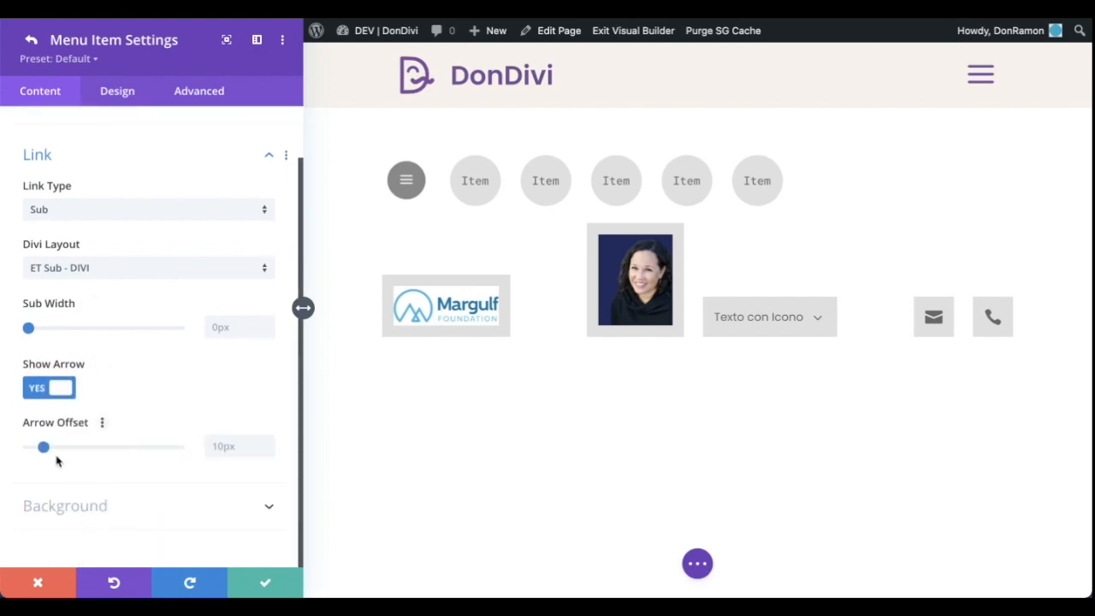
Check the item's submenu alignment and arrow color options, exit the Visual Builder and preview the Texto con Icono submenu on the page
click(115, 93)
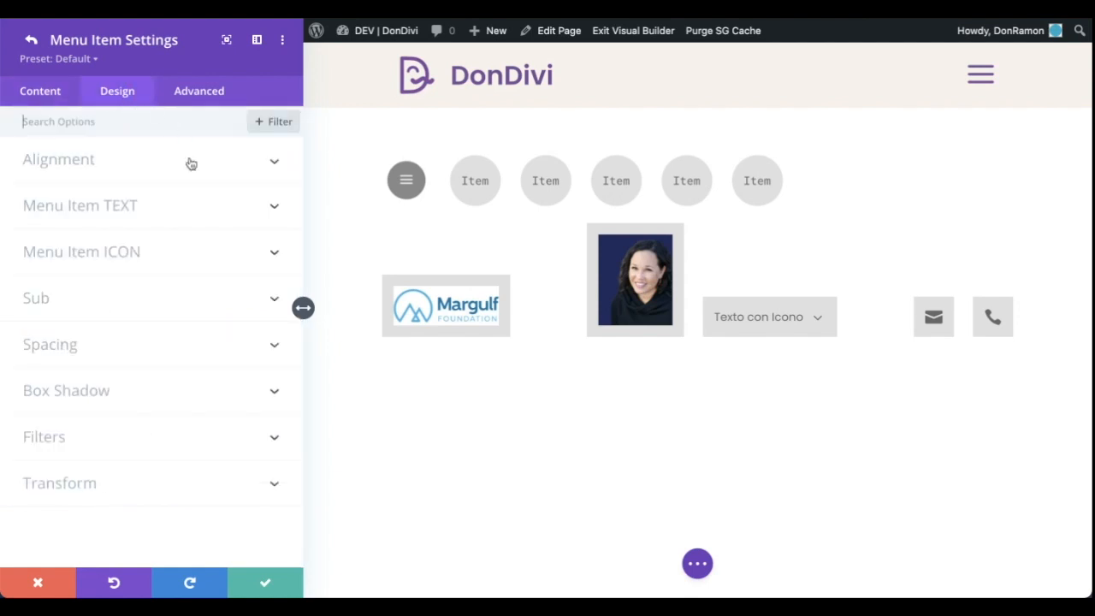
click(36, 309)
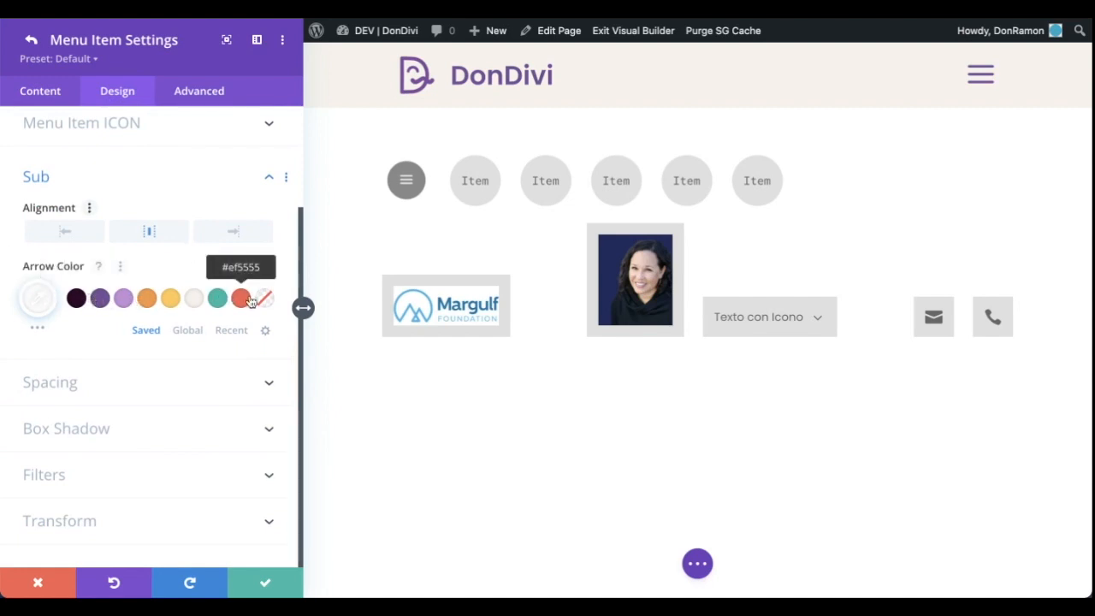
click(698, 563)
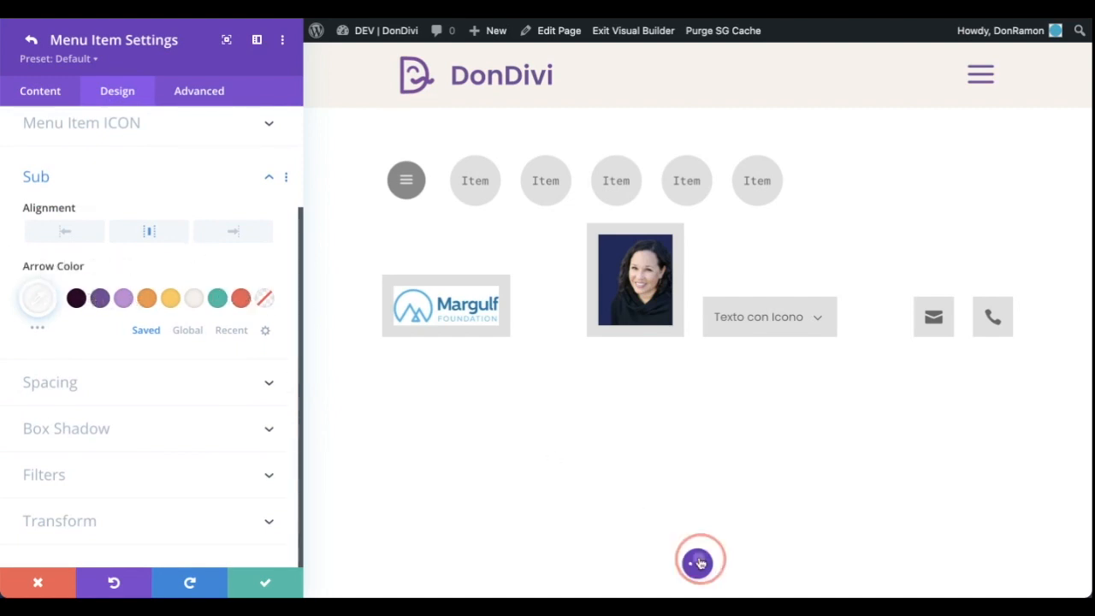
click(613, 31)
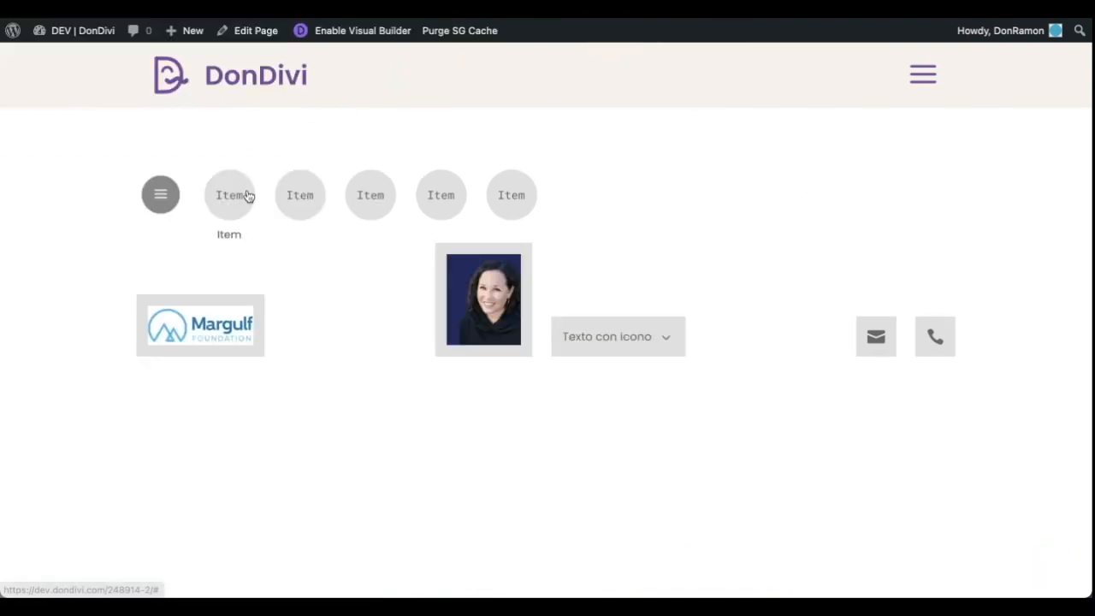
mouse_move(619, 341)
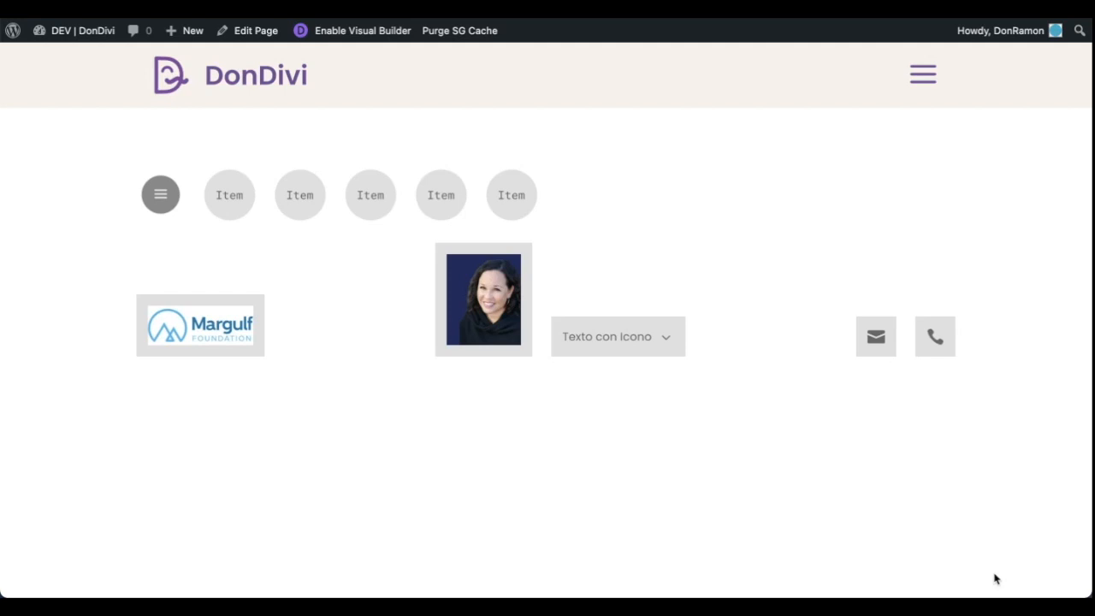
mouse_move(611, 332)
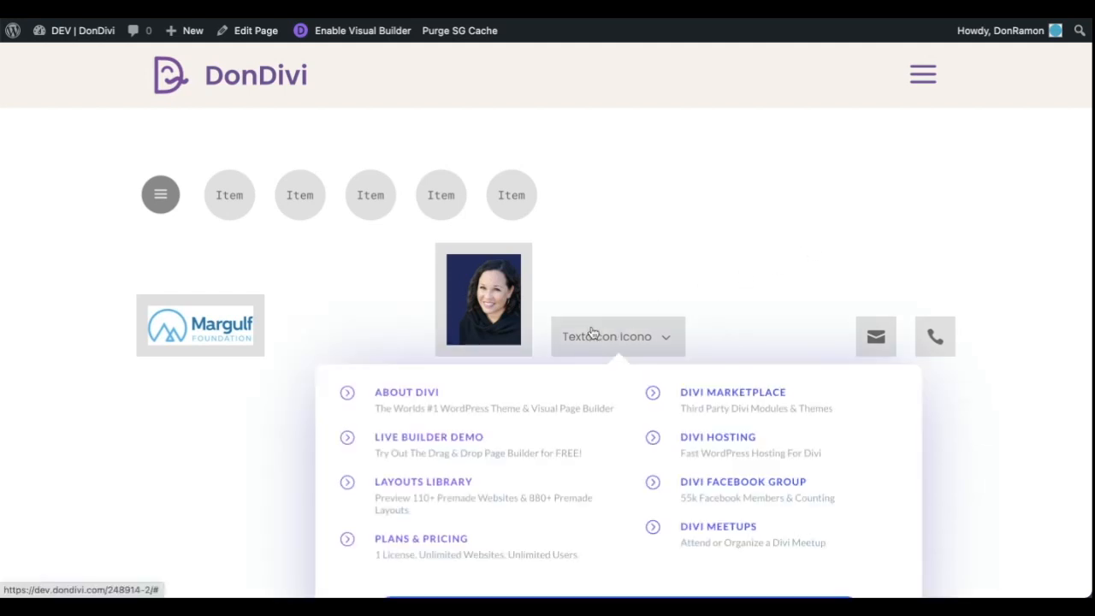
Open the Home header layout's DiviMenus Flex module settings and test toggling the menu with the Elegant Themes logo
click(619, 187)
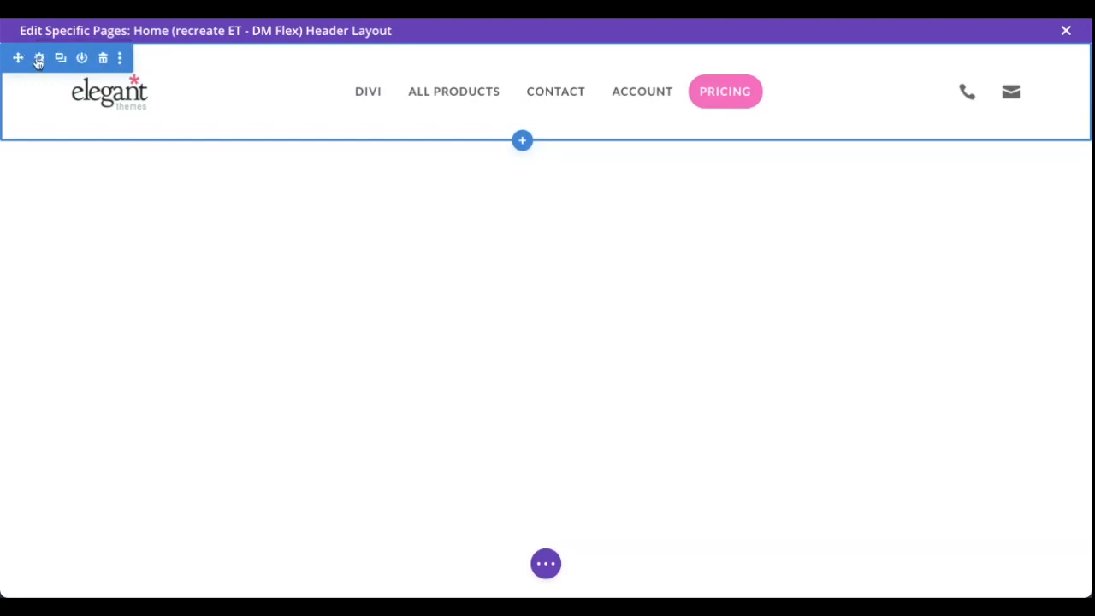
mouse_move(152, 89)
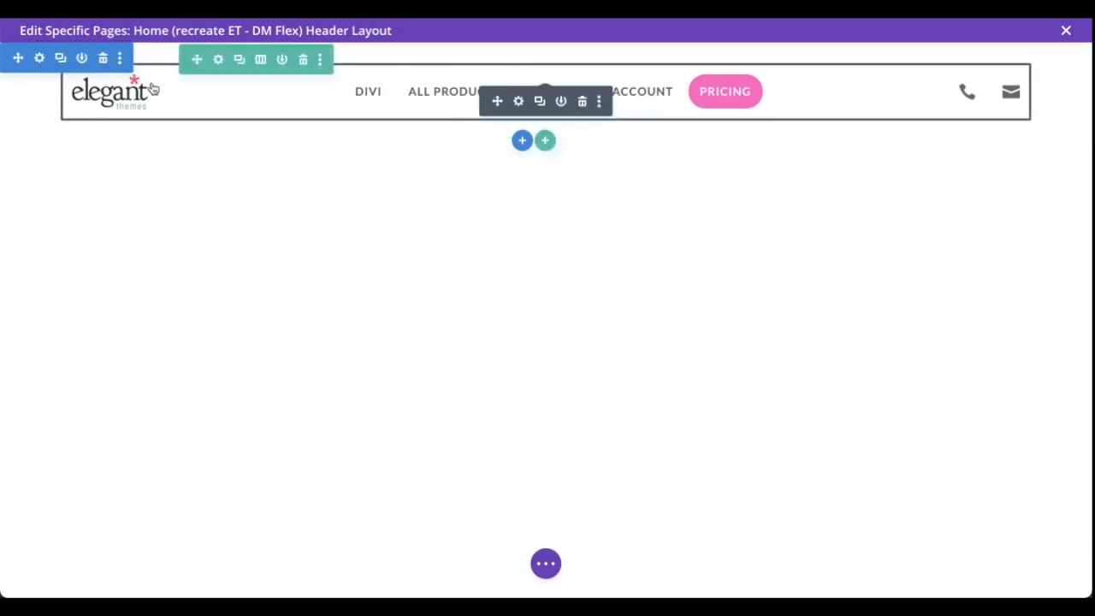
click(516, 101)
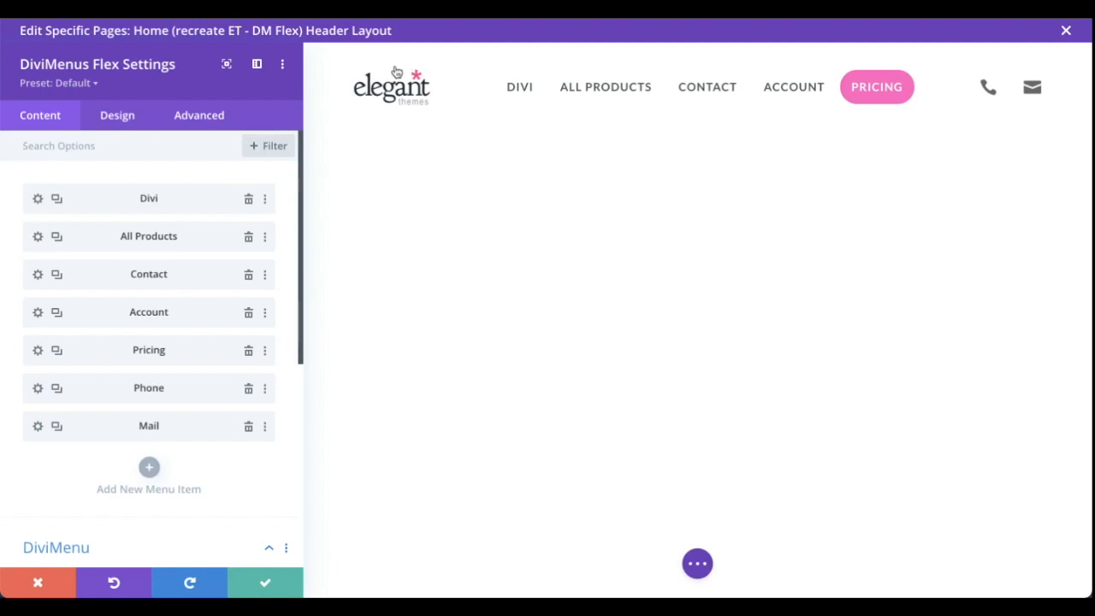
click(371, 99)
click(371, 99)
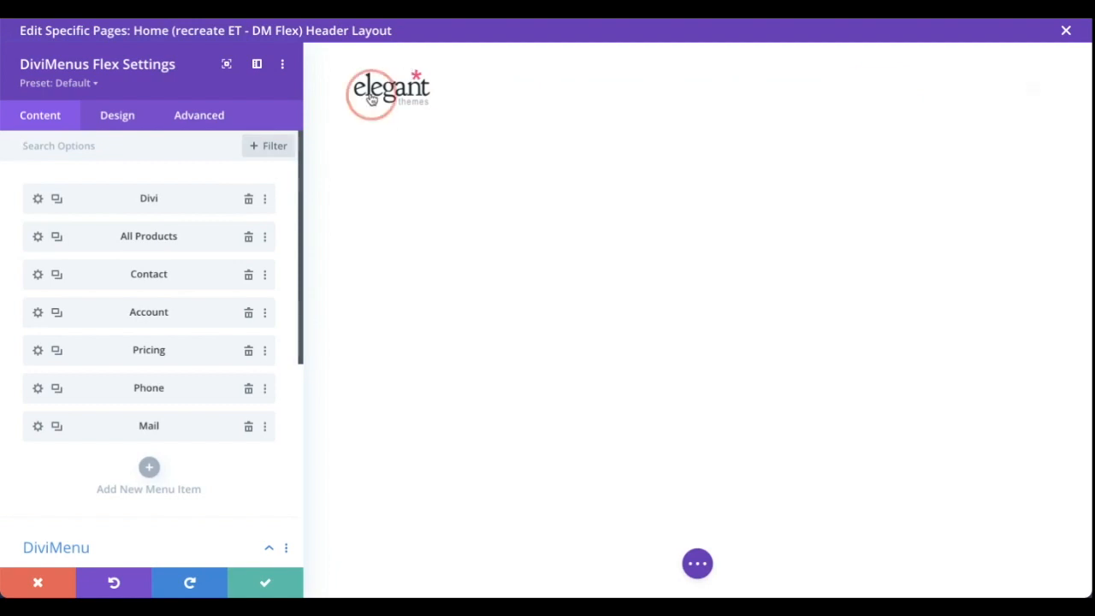
Turn on Disable for the menu button that displays the Elegant Themes logo image
scroll(288, 196, down, 5)
click(125, 385)
scroll(69, 445, down, 3)
click(43, 406)
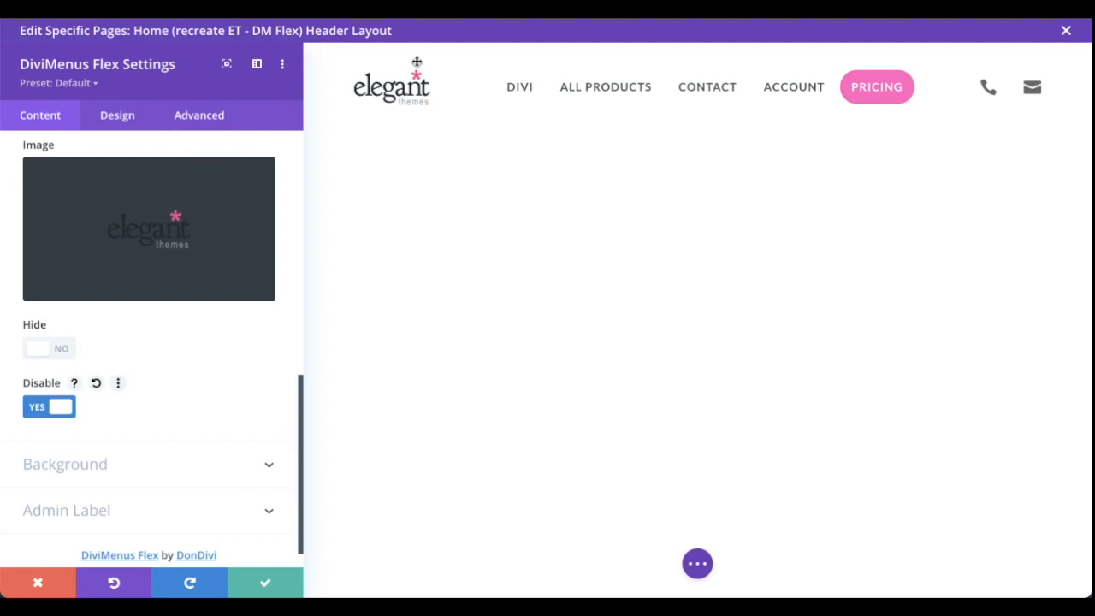
Review the Divi item's submenu link settings and set its Sub alignment to left
scroll(294, 300, up, 5)
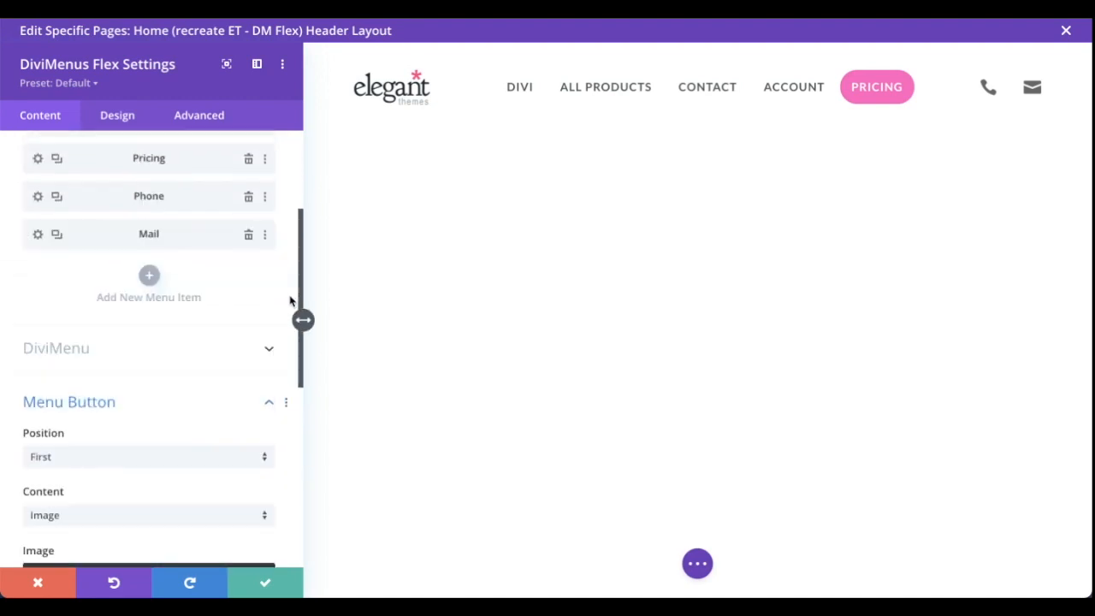
scroll(289, 300, up, 3)
click(37, 198)
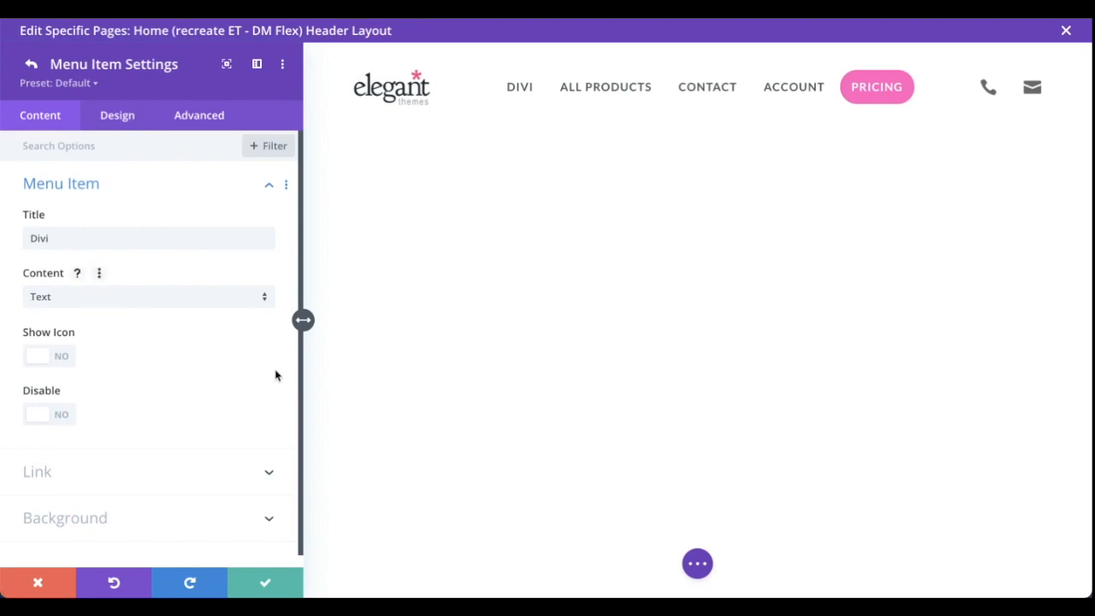
click(133, 467)
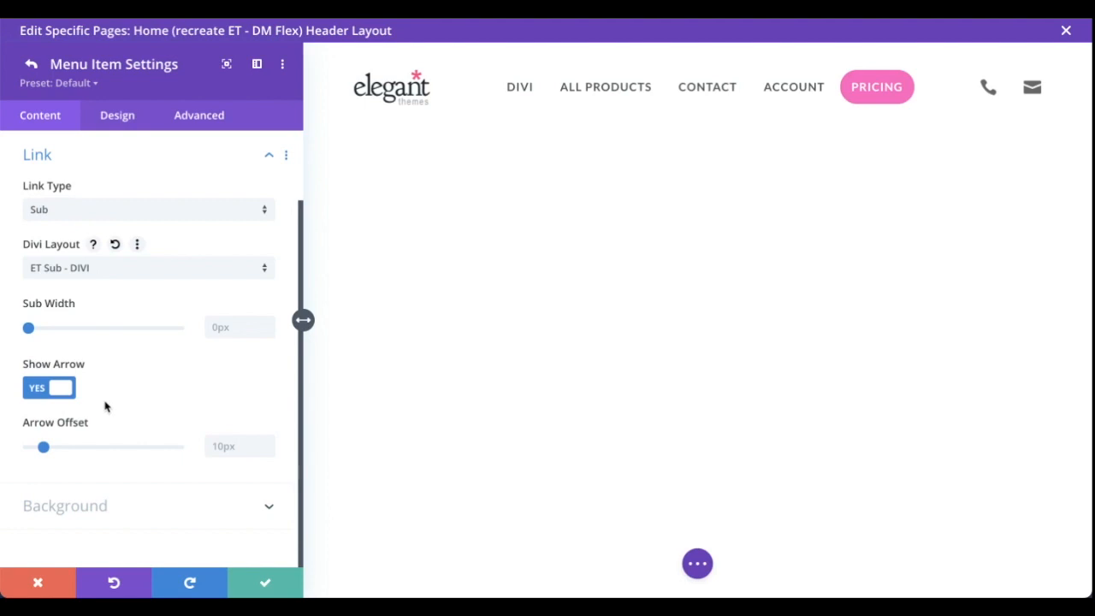
click(117, 114)
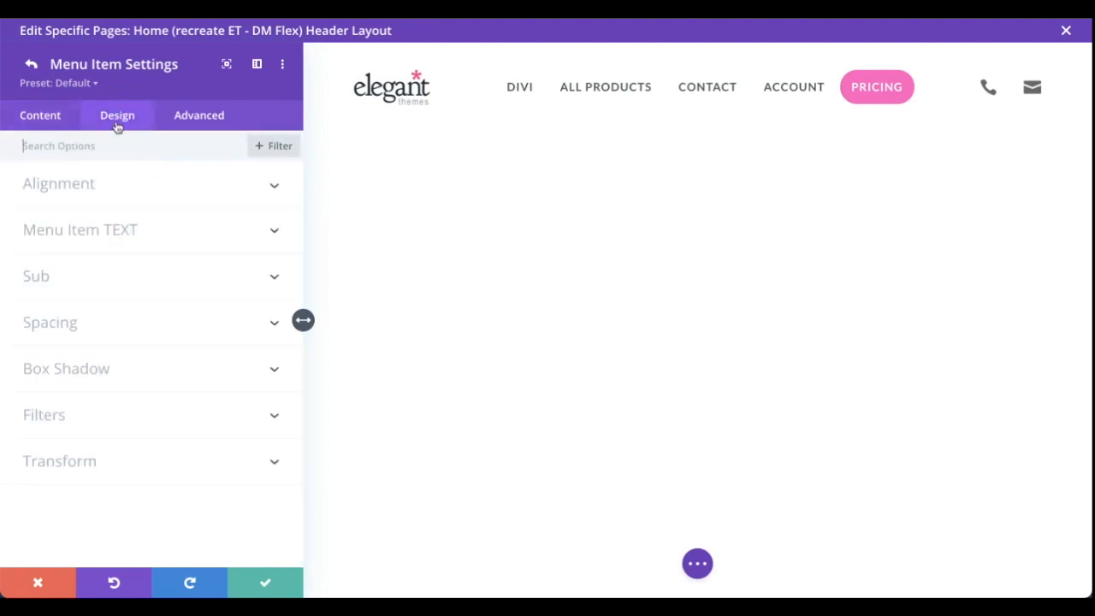
click(129, 273)
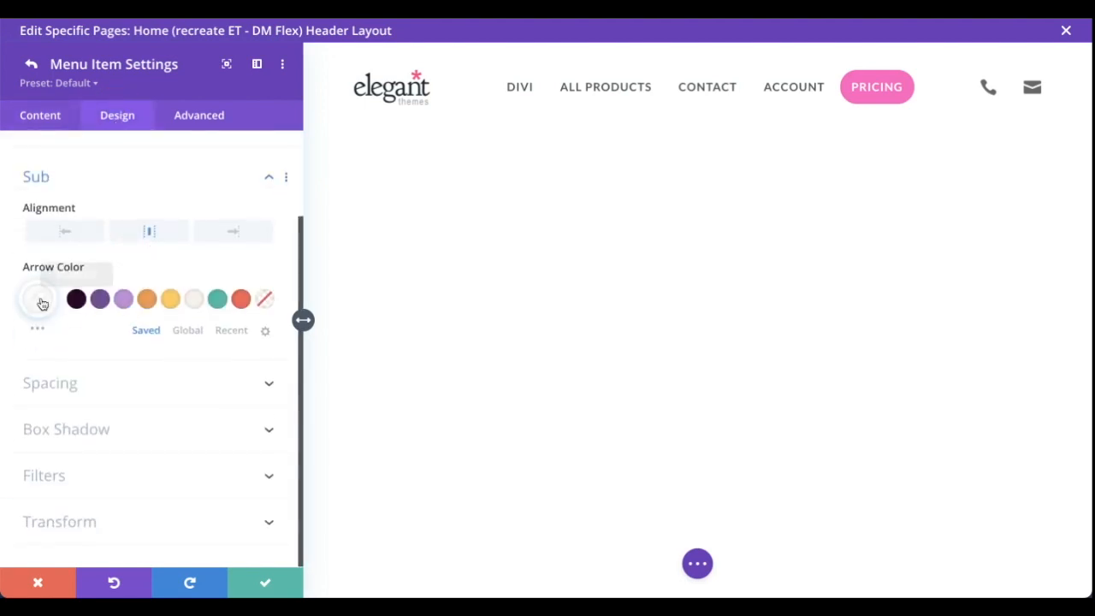
click(155, 228)
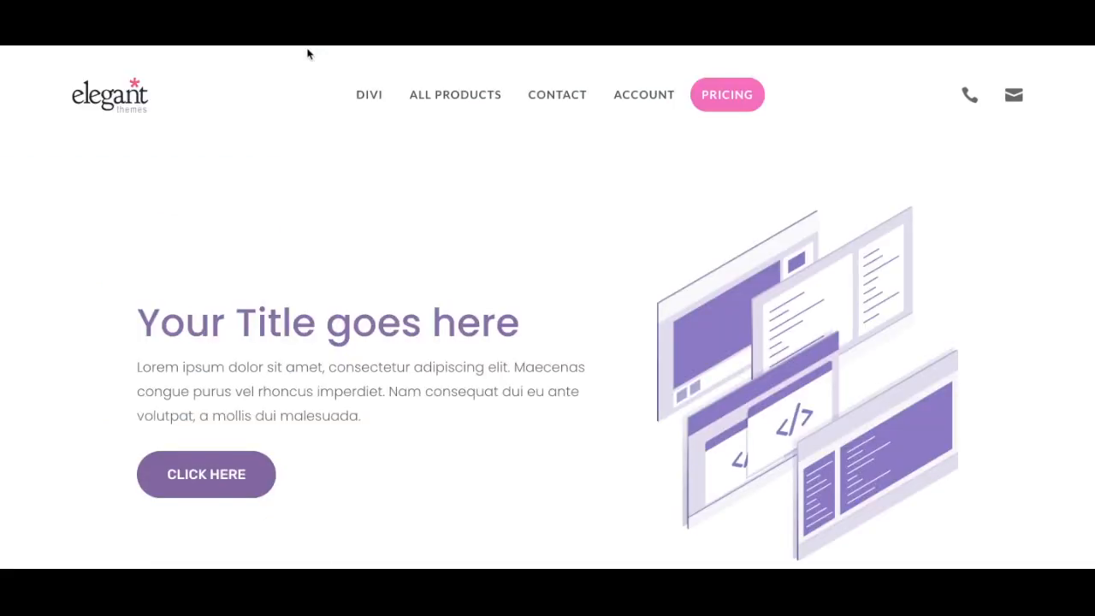
mouse_move(369, 93)
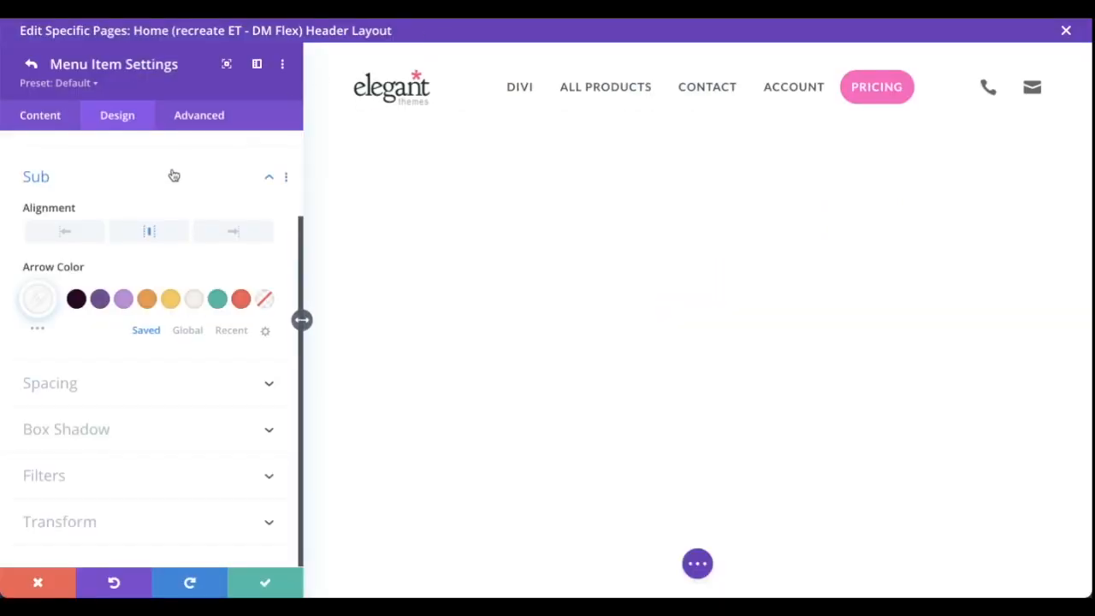
click(75, 237)
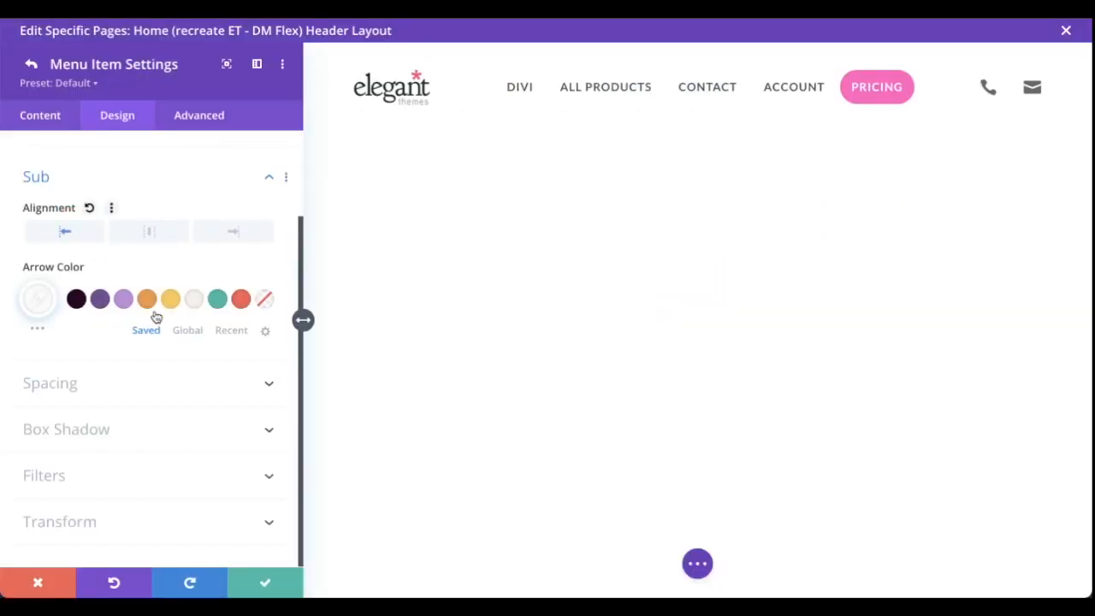
Accept the menu item settings and save the Home header layout
click(263, 585)
click(545, 562)
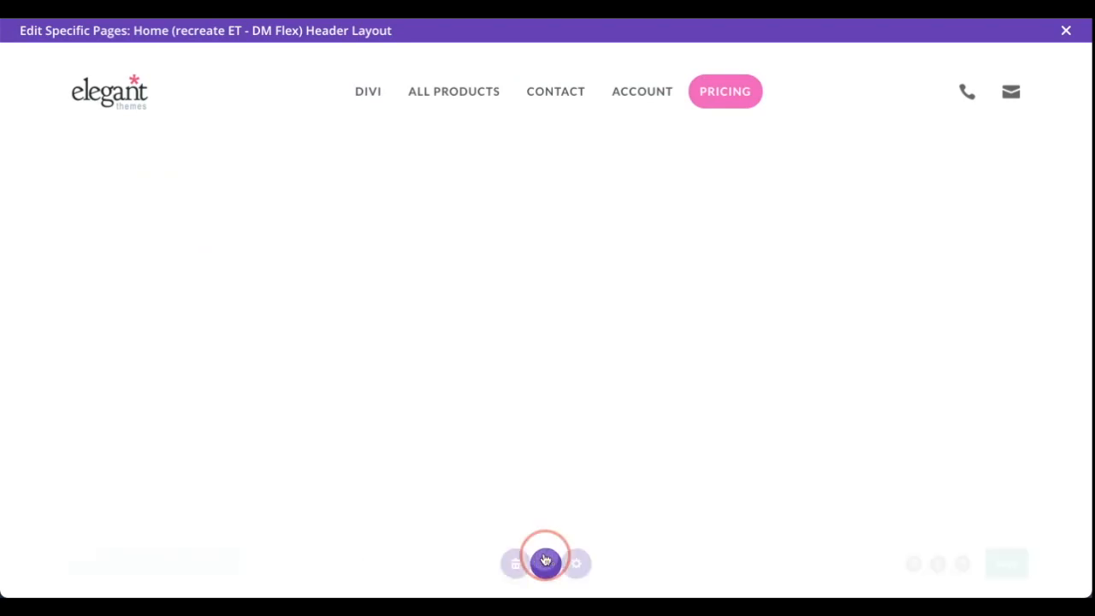
click(1037, 558)
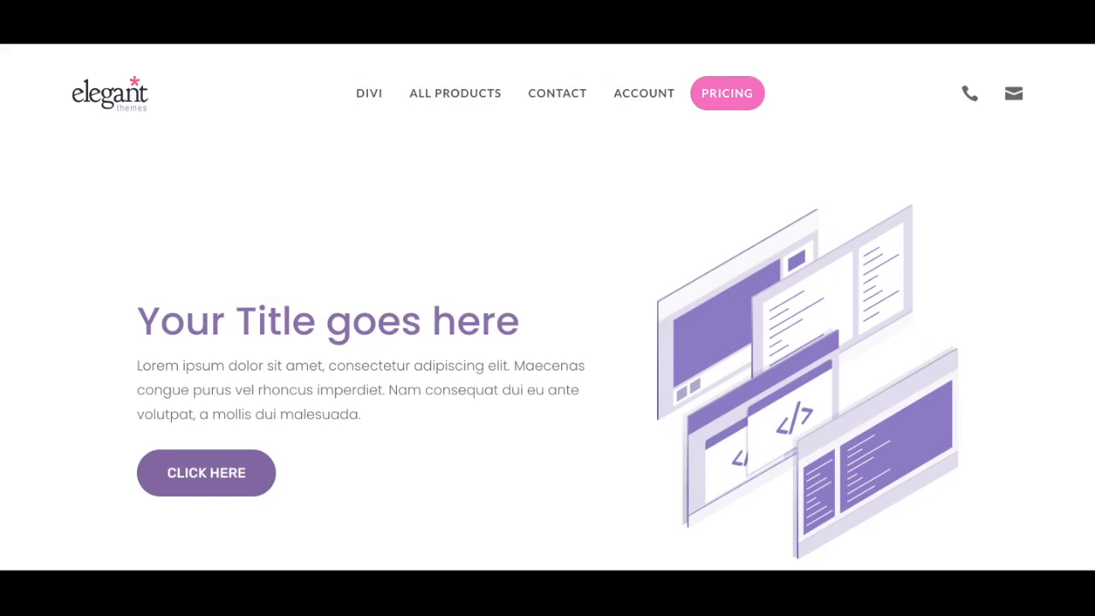
Reload the live home page and preview the header's dropdown submenus, including Divi and Account
key(F5)
mouse_move(382, 86)
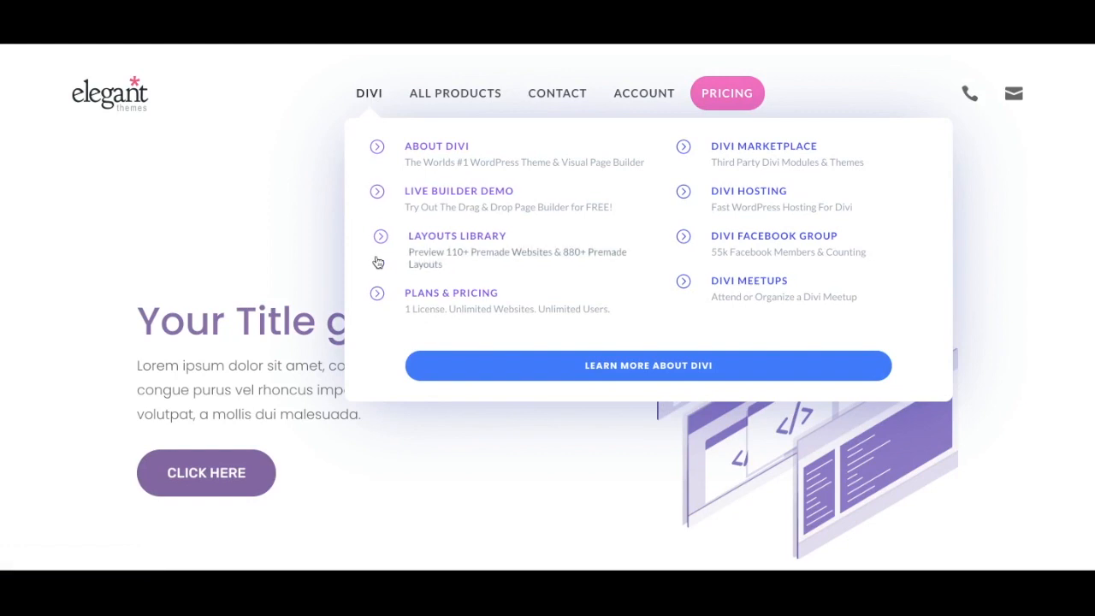
mouse_move(568, 97)
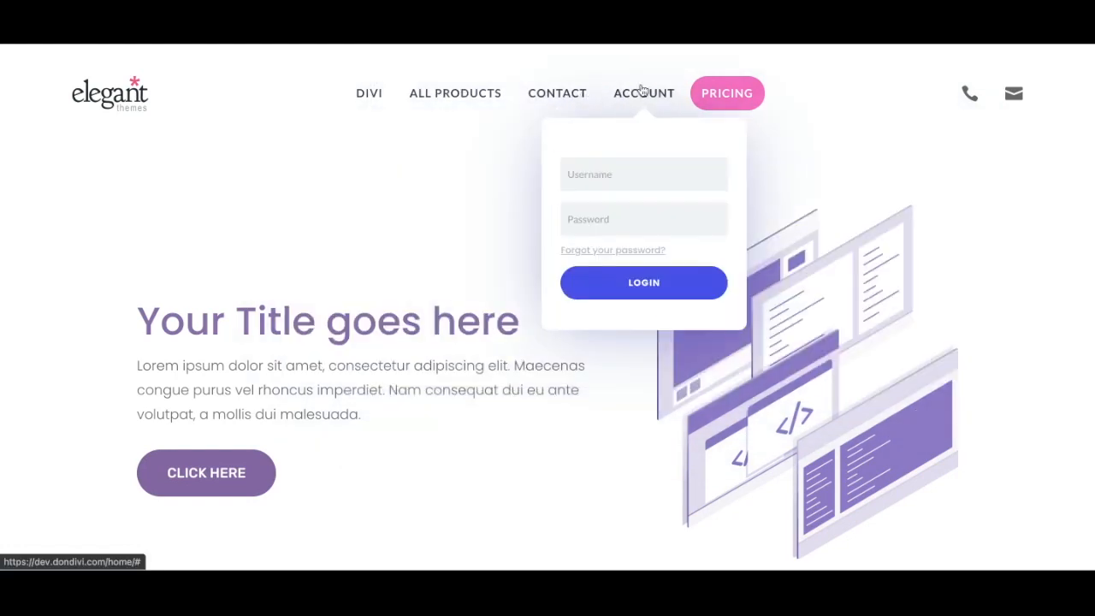